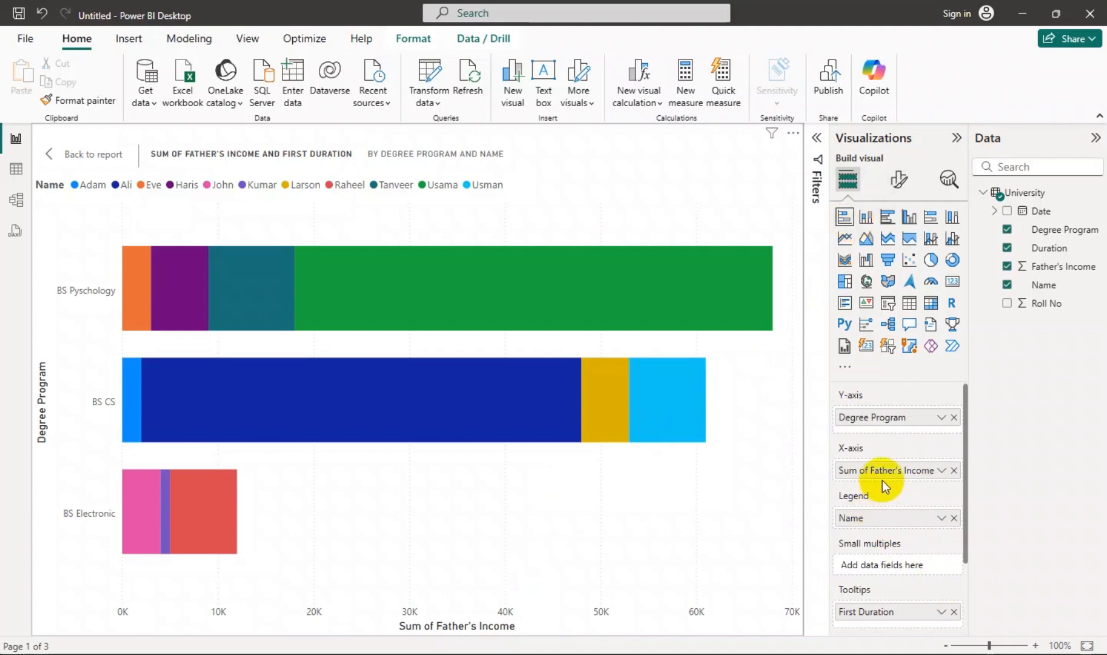
Step: Review the aggregation options available for the Father's Income field on the chart's X-axis
click(942, 472)
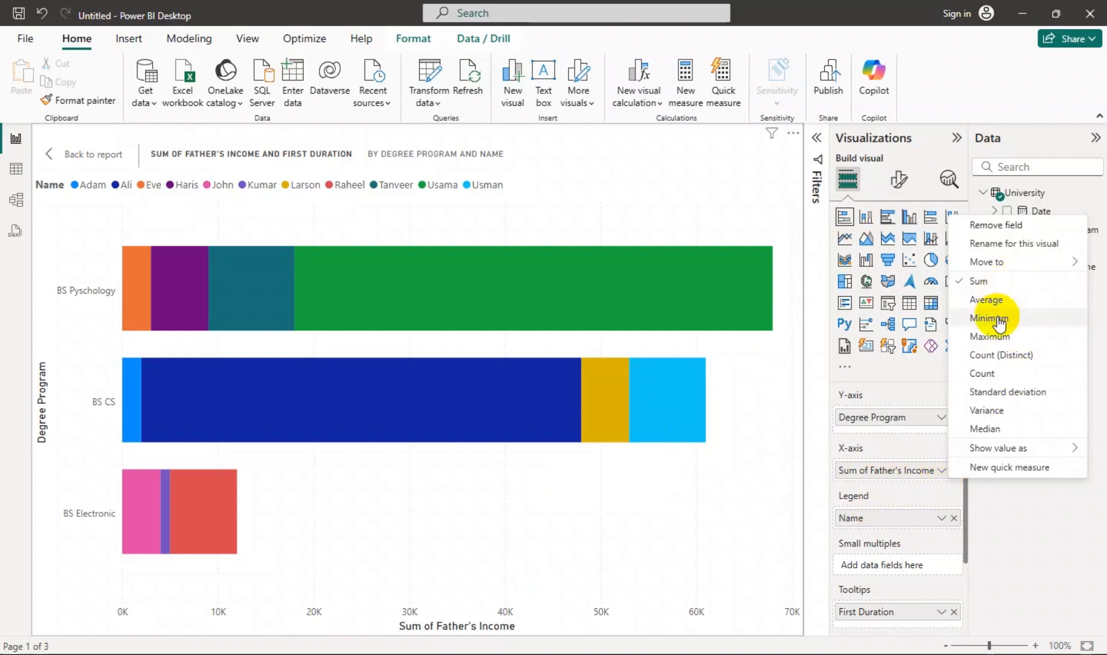
click(914, 493)
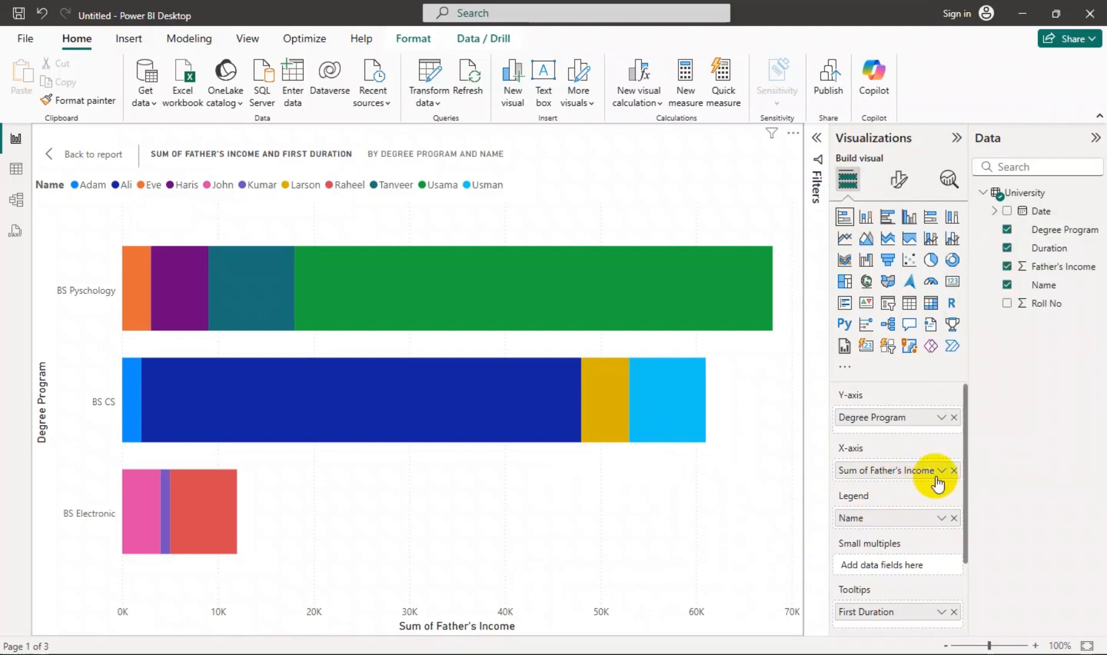
click(942, 471)
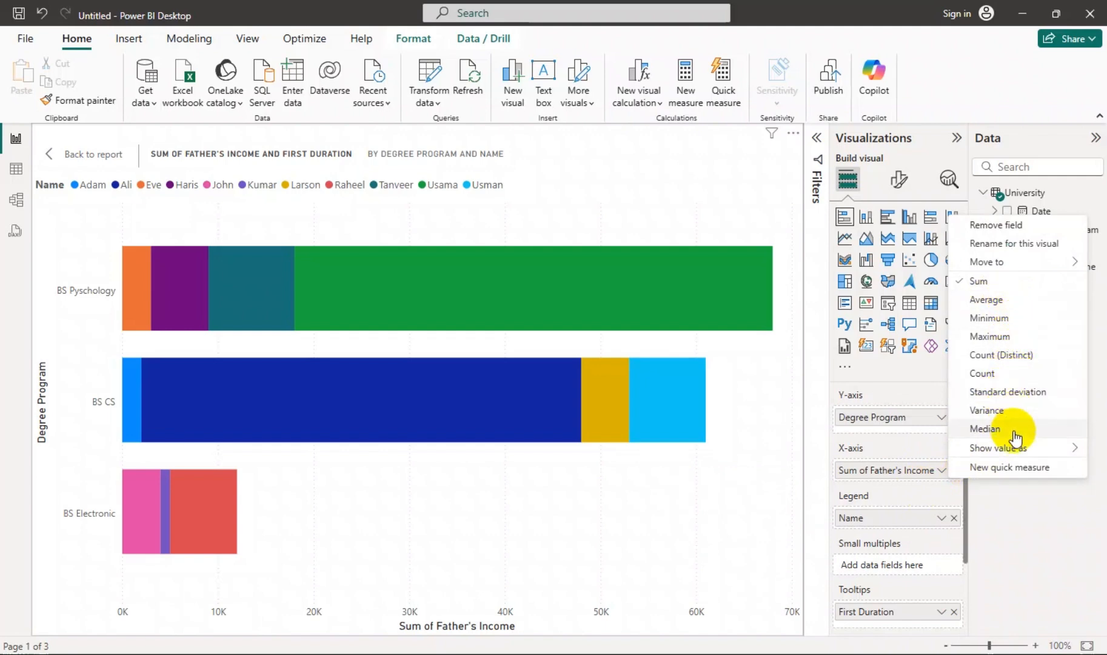
click(907, 446)
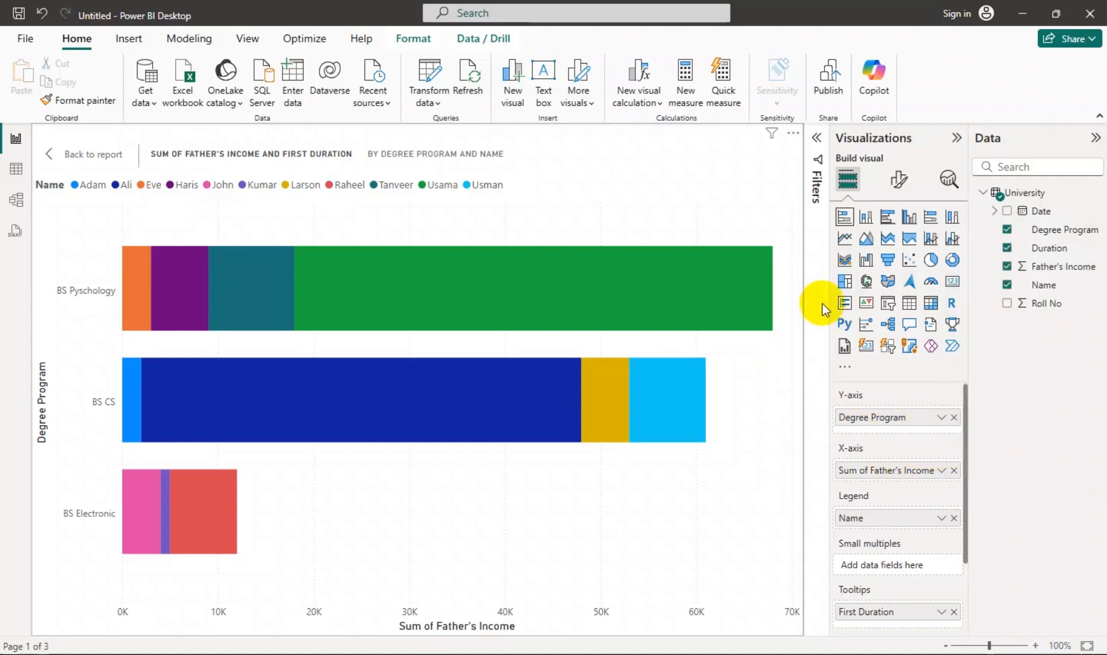
mouse_move(482, 252)
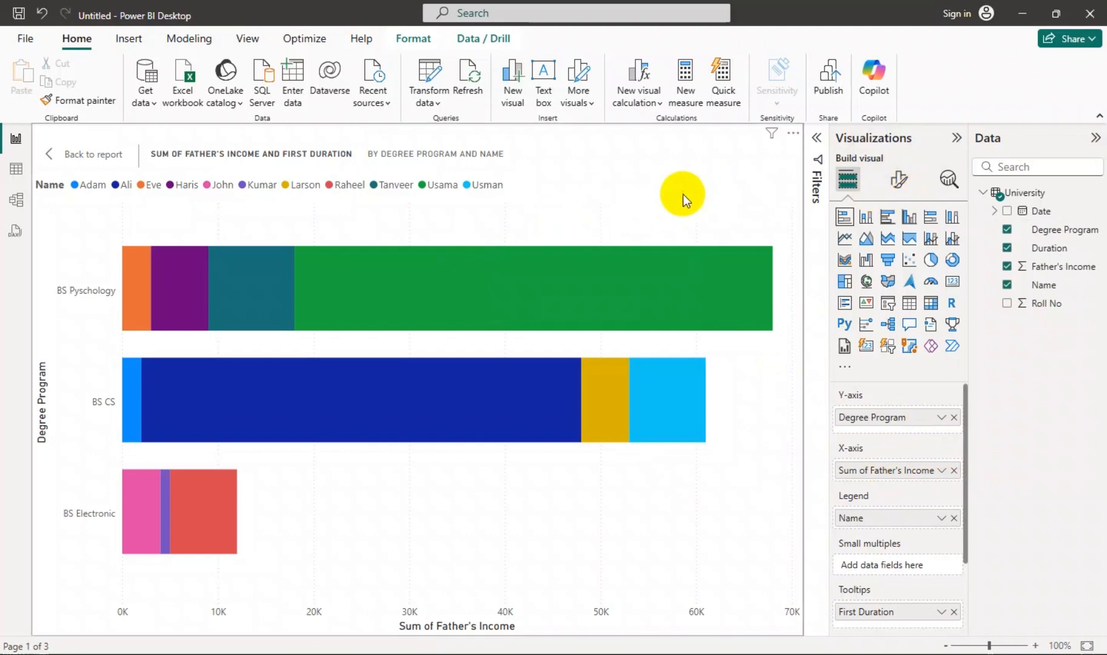
Step: Try hiding the Y-axis values in the chart's visual formatting, and turn them back on
click(899, 179)
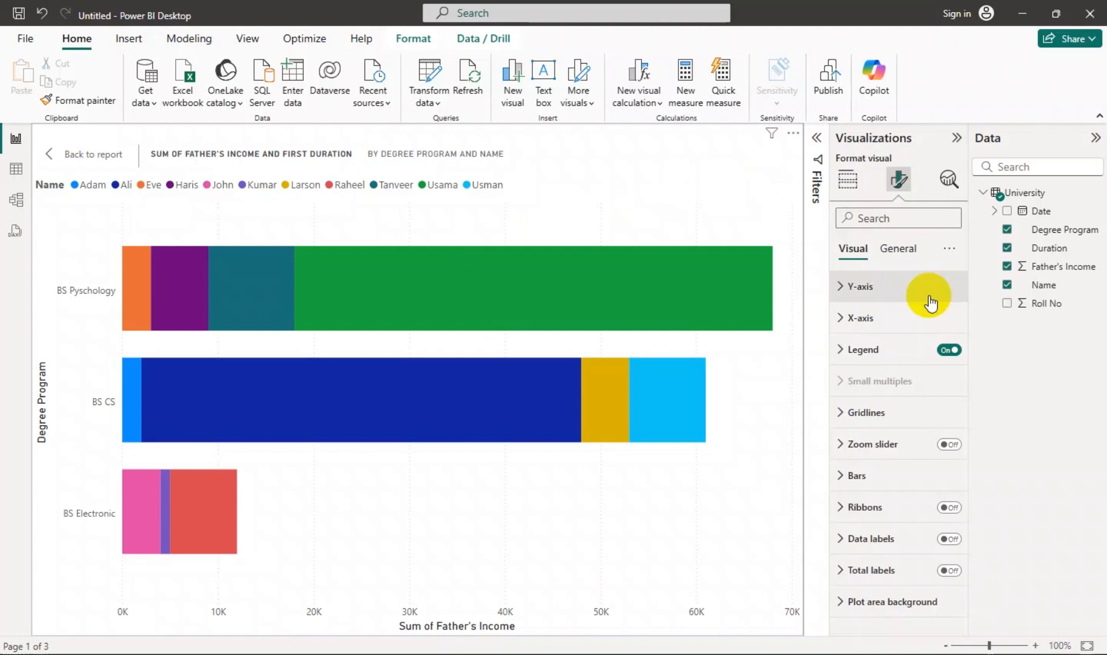
click(901, 297)
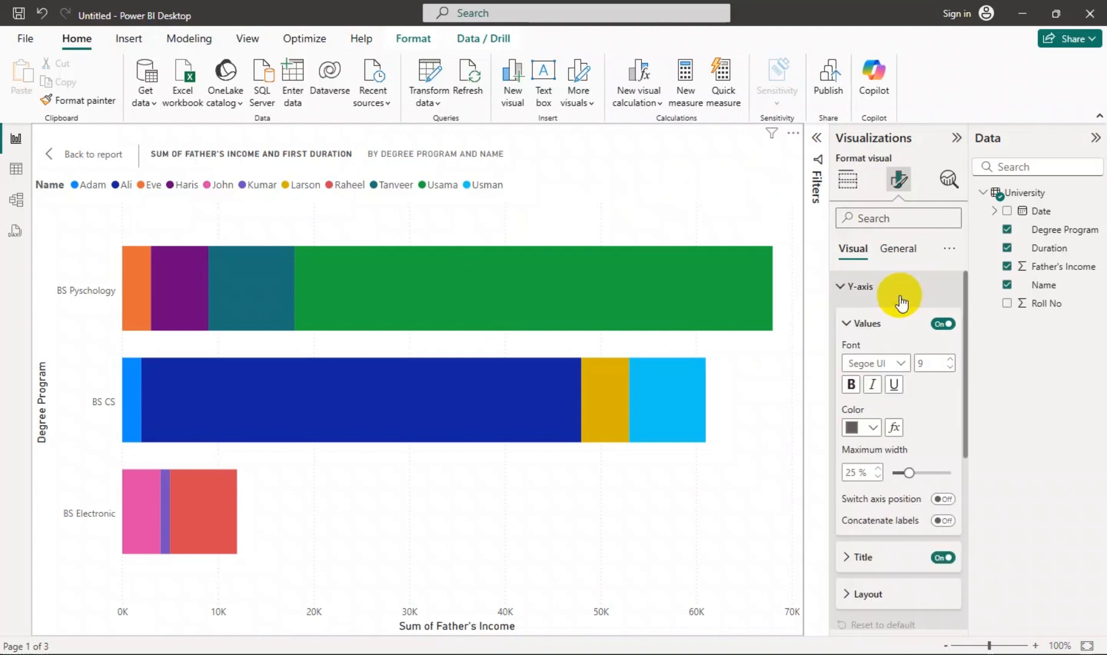
click(940, 326)
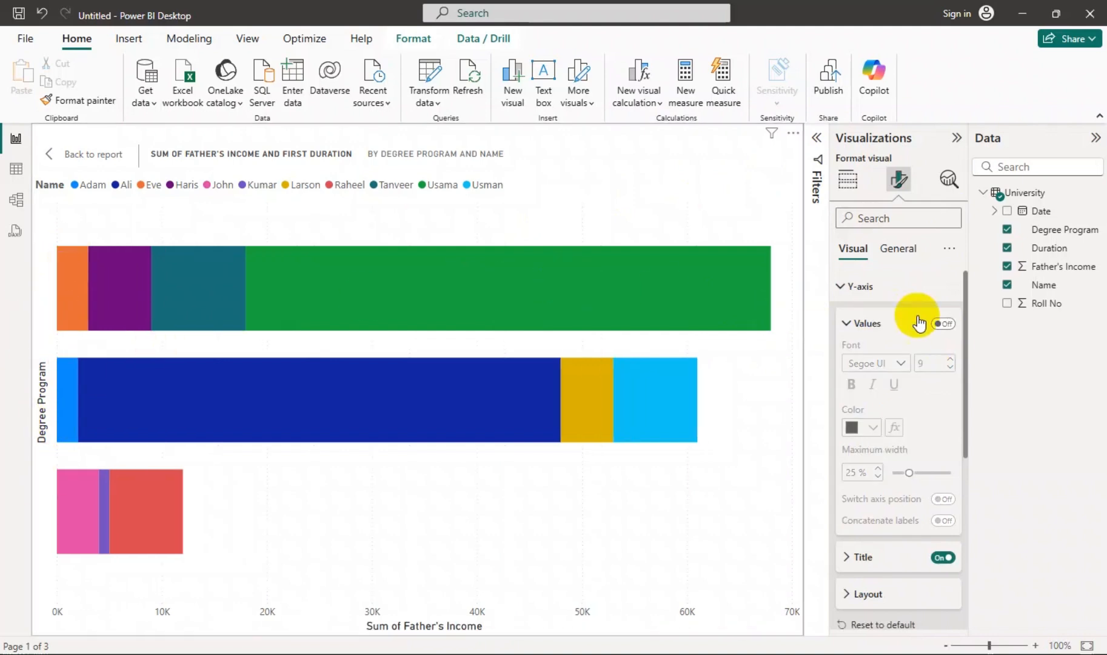
click(943, 323)
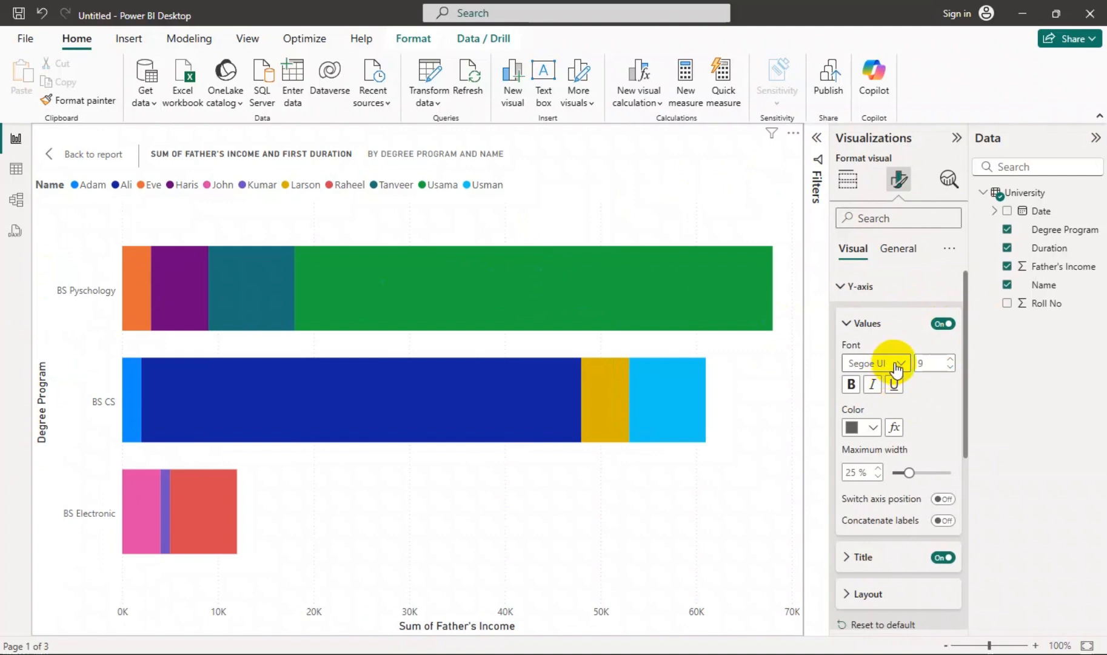
Step: Set the Y-axis values to font size 12 with bold, italic and underline
click(951, 359)
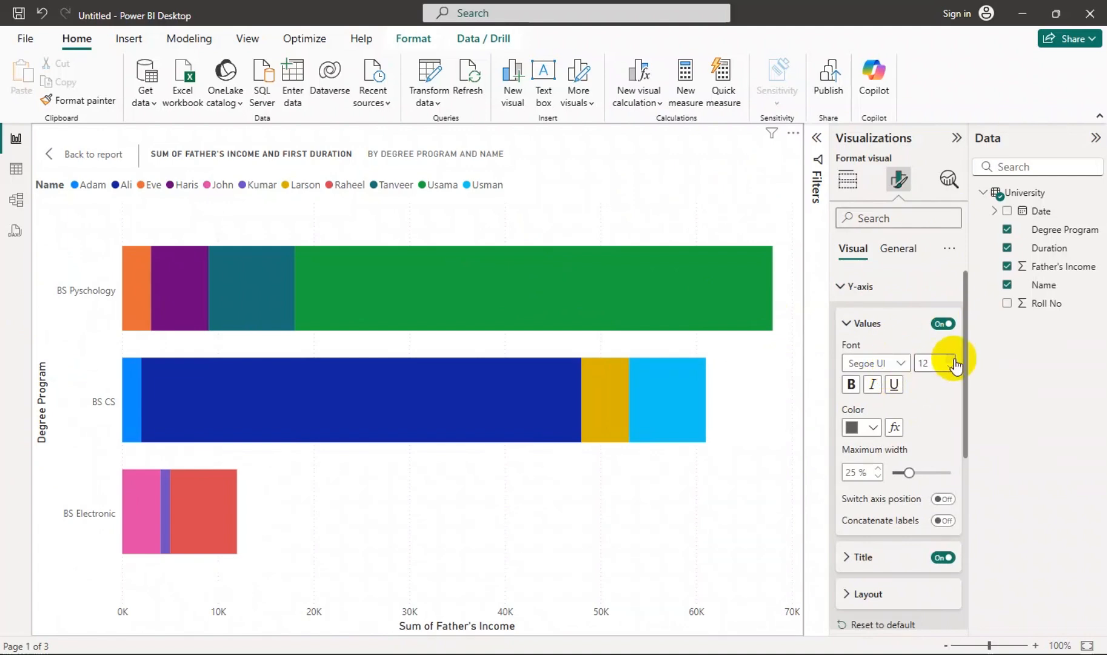
click(850, 384)
click(873, 384)
click(894, 384)
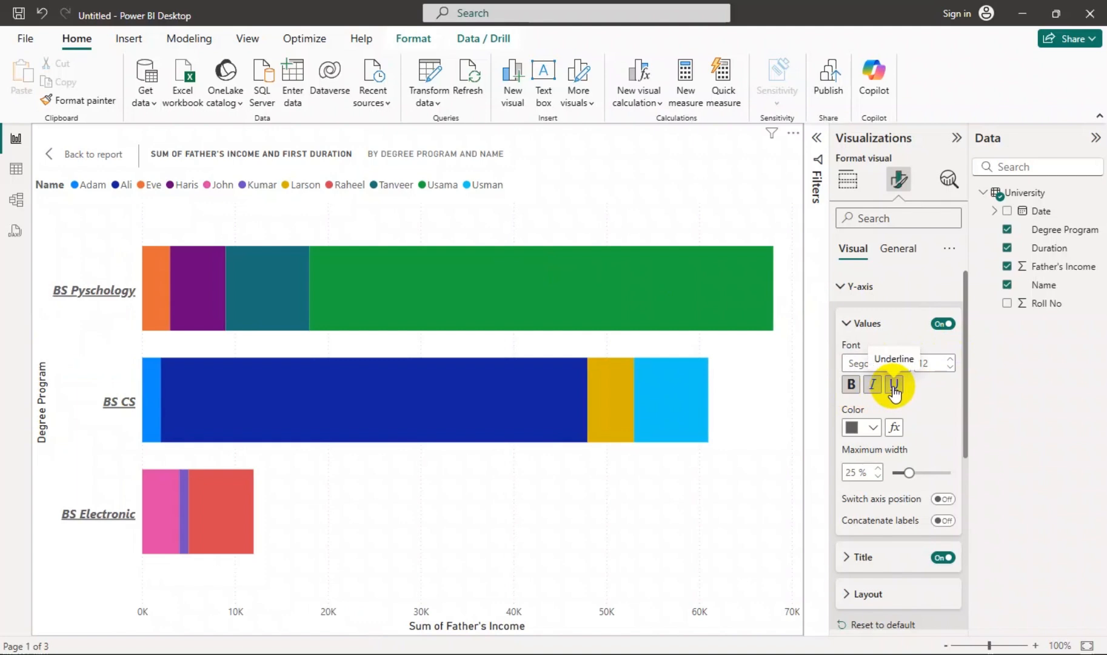
Step: Colour the Y-axis values dark blue and set their maximum width to 21%
scroll(895, 391, down, 2)
click(855, 352)
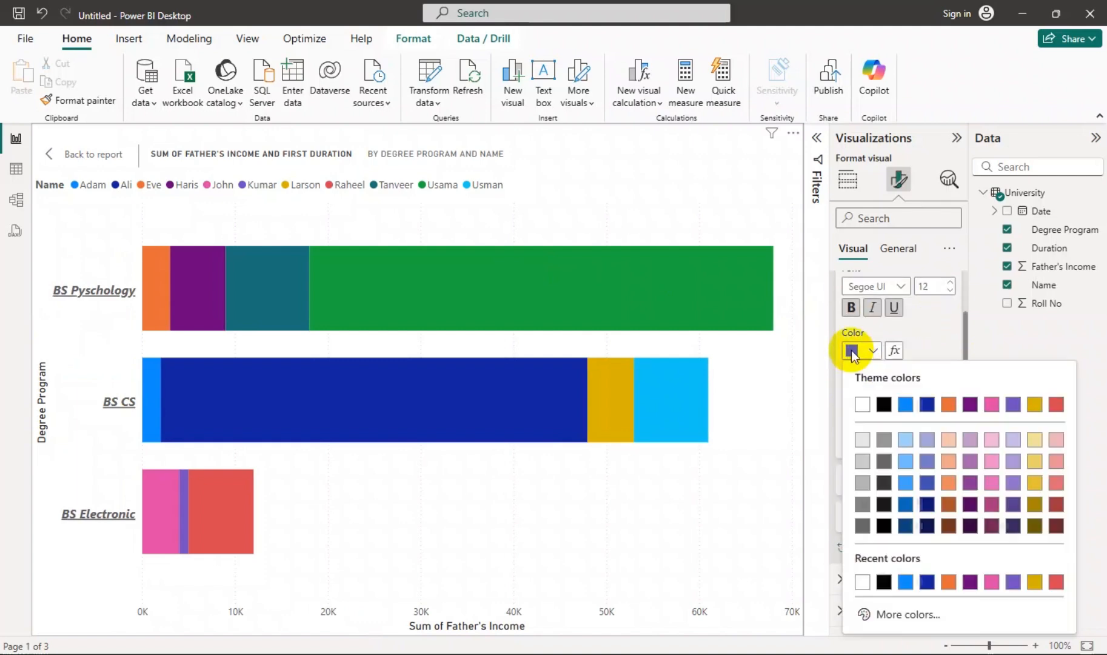
click(927, 404)
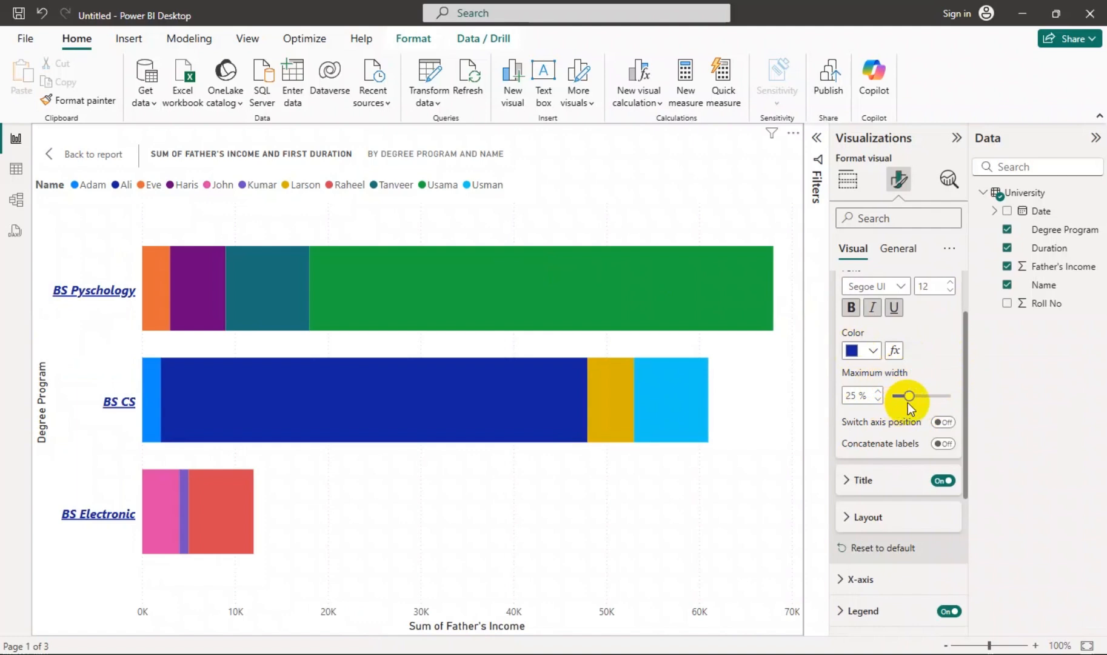
mouse_move(908, 395)
mouse_down()
mouse_move(919, 397)
mouse_move(901, 399)
mouse_up()
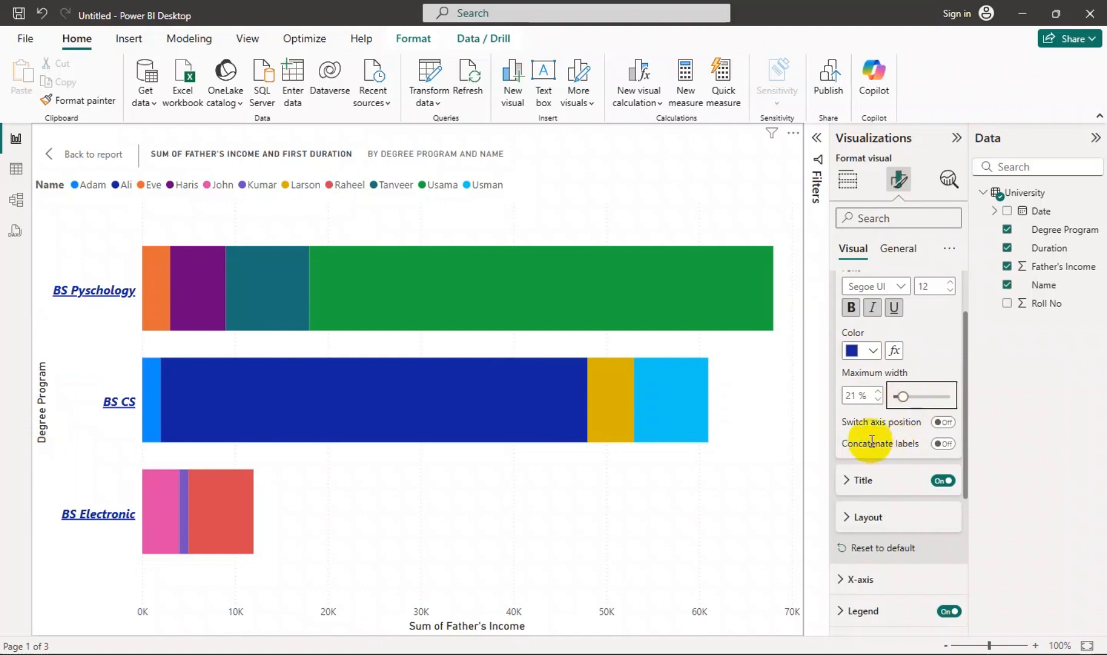
Step: Try the Y-axis options for switching axis position and concatenating labels, turning each off again
click(944, 425)
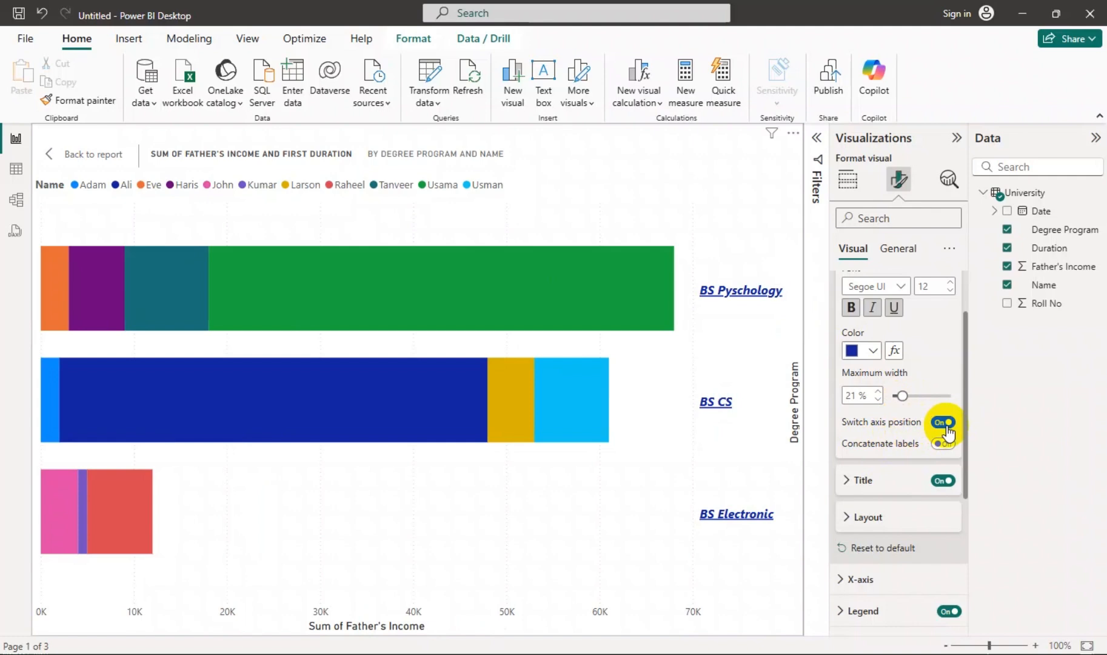
click(944, 425)
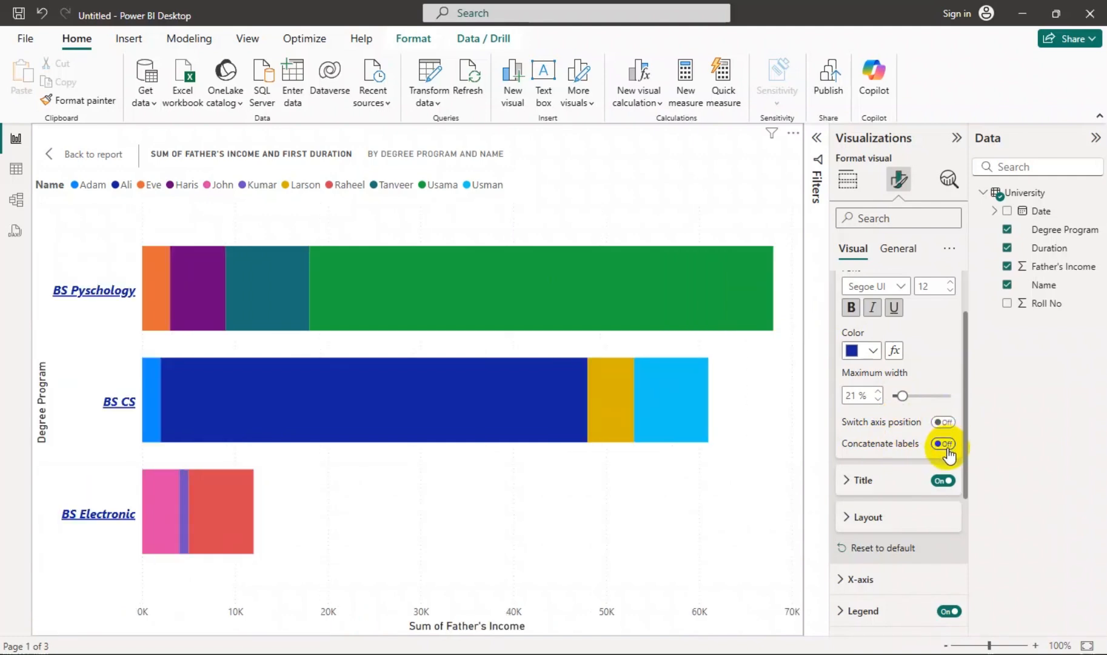
click(943, 443)
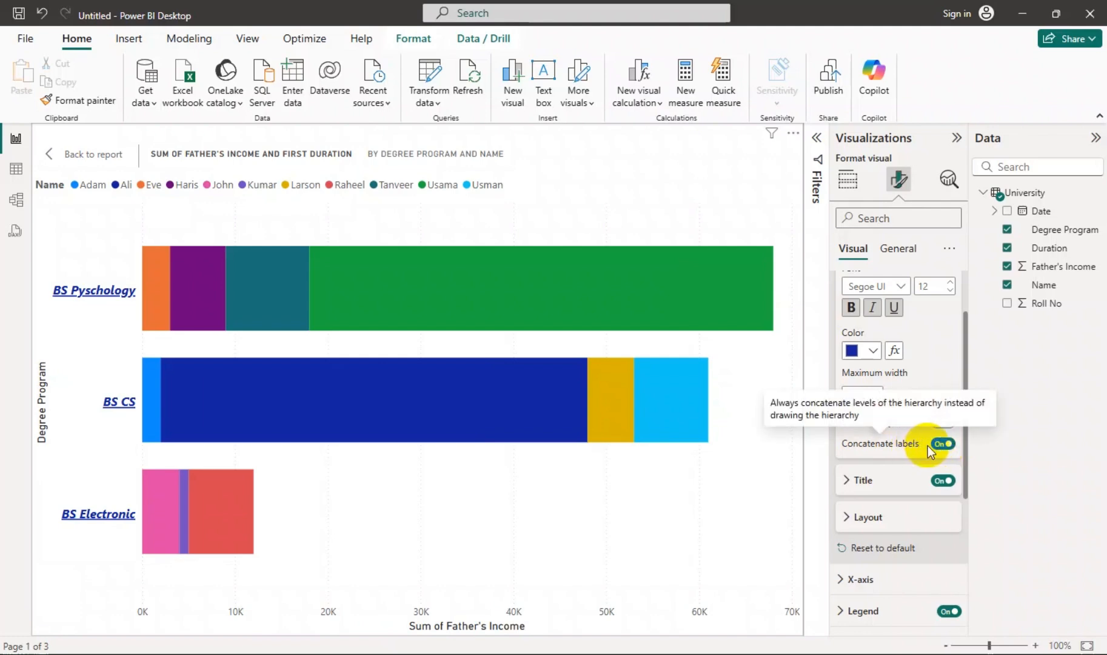
click(940, 447)
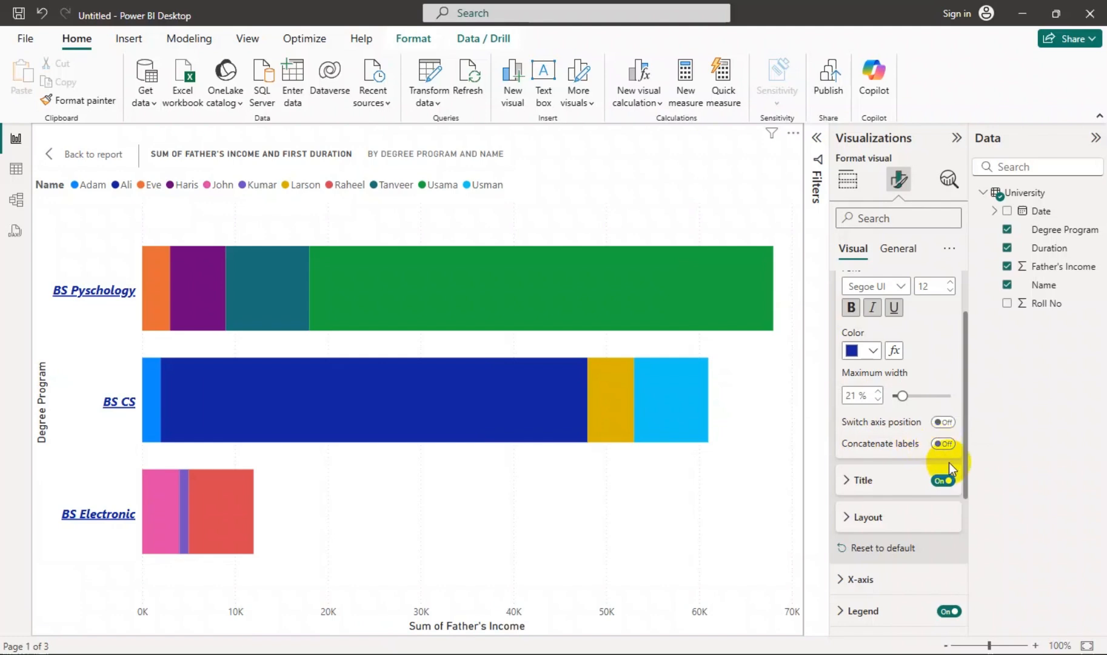
Step: Replace the automatic Y-axis title text with "Dummy Title"
click(916, 479)
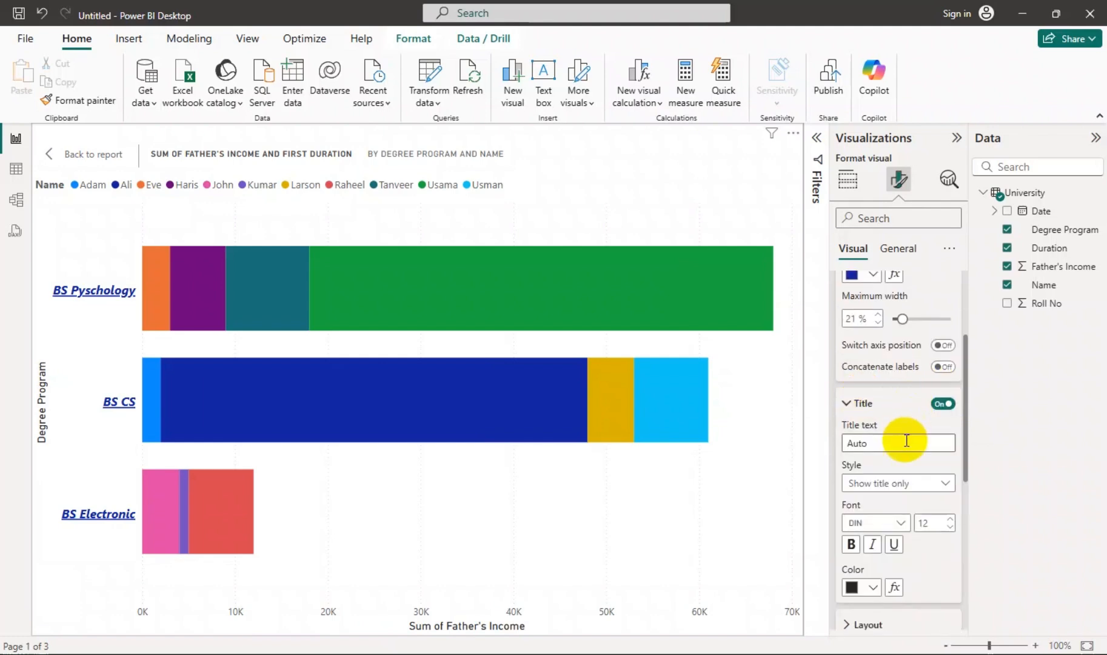
scroll(905, 424, down, 1)
scroll(878, 442, up, 3)
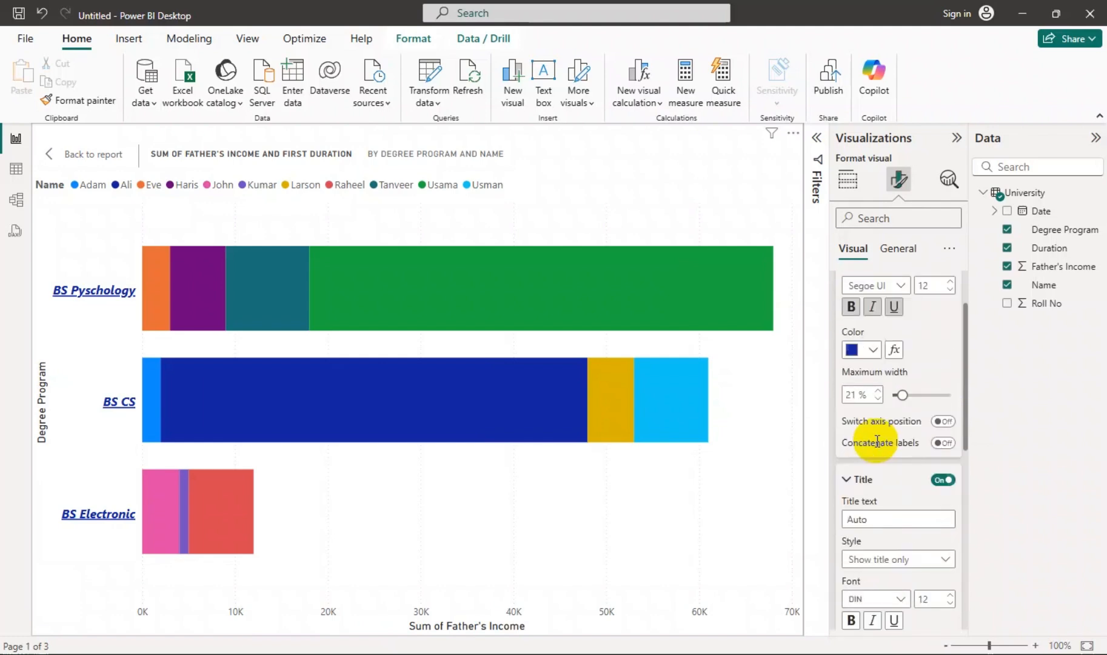
click(892, 519)
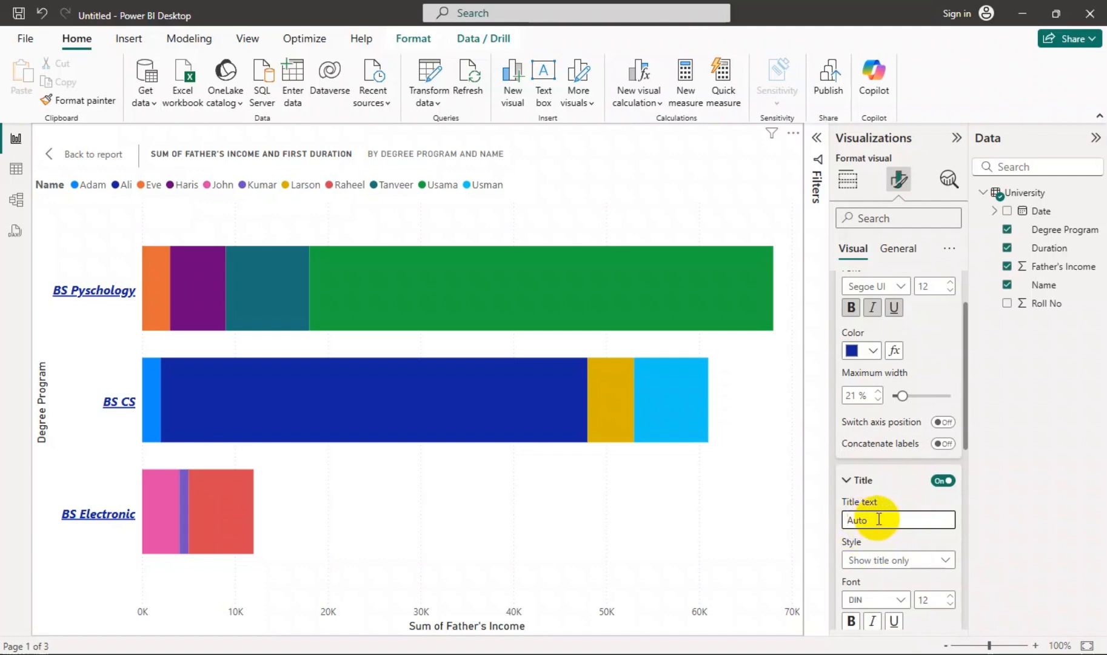
text(Dummy Title)
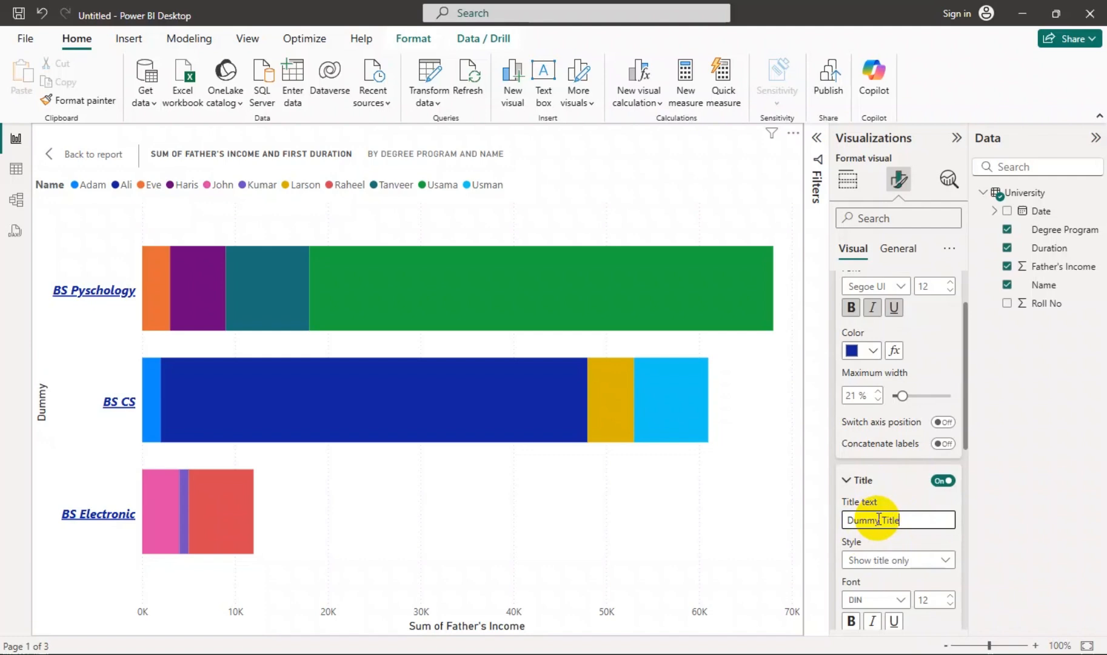
Step: Format the Y-axis title in bold italic and red, keeping the "Show title only" style
scroll(877, 518, down, 4)
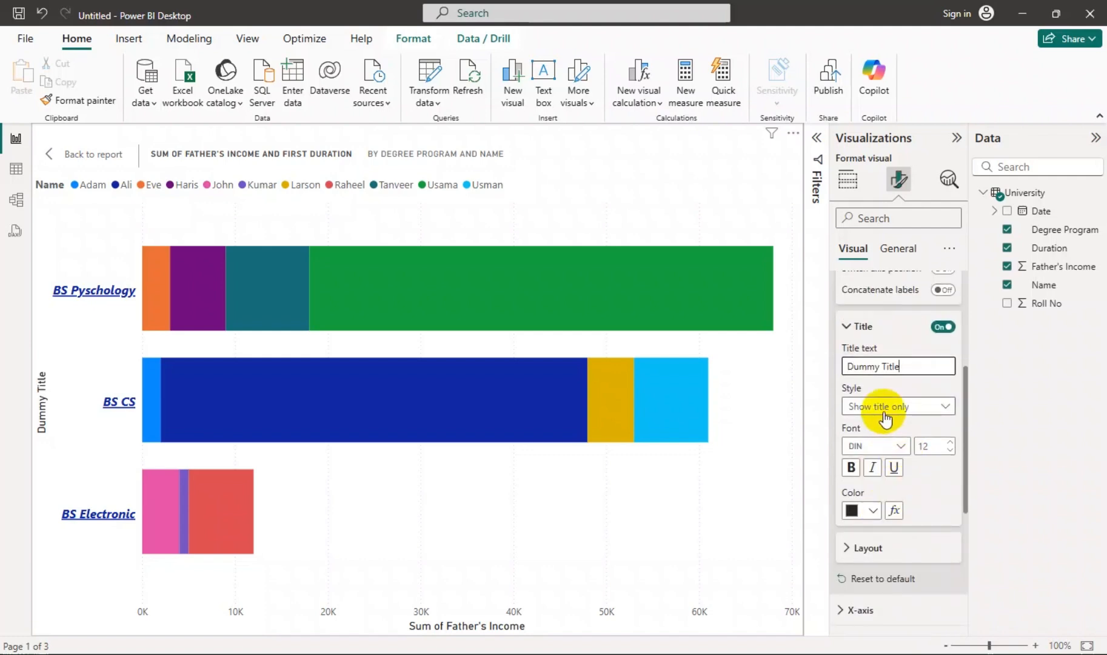
click(885, 410)
click(893, 427)
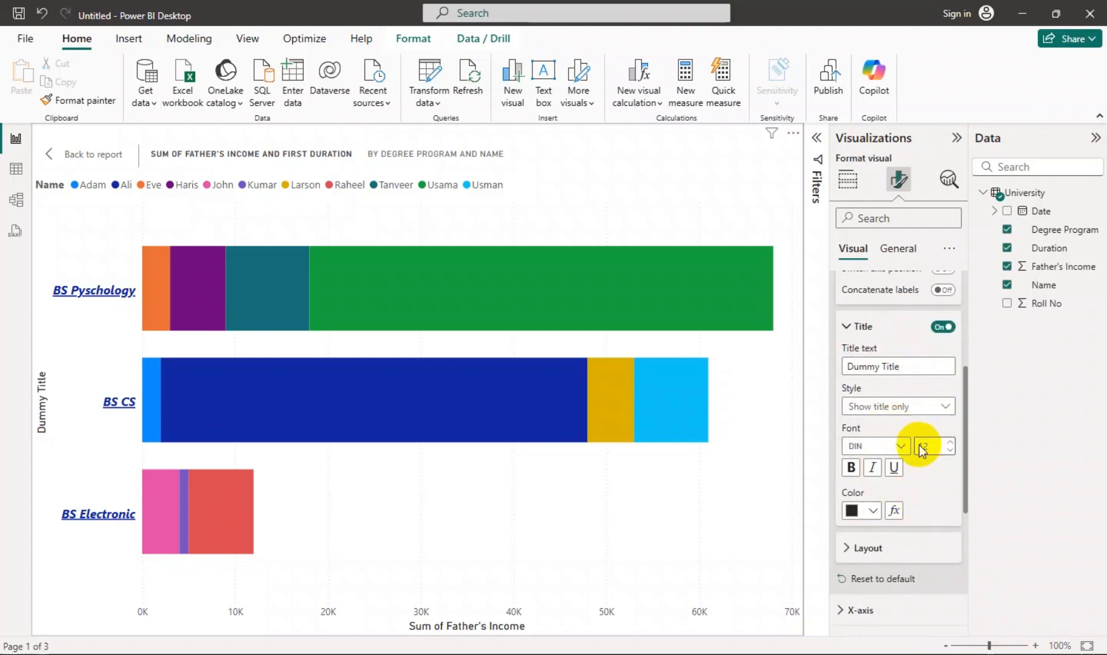
click(850, 467)
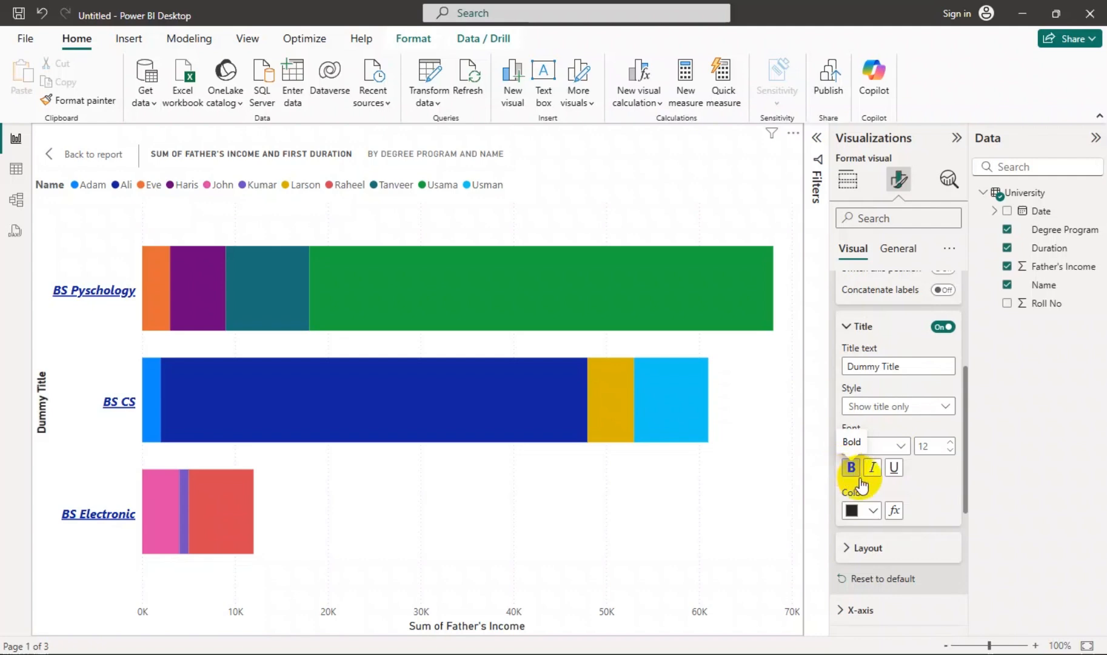
click(872, 467)
click(852, 510)
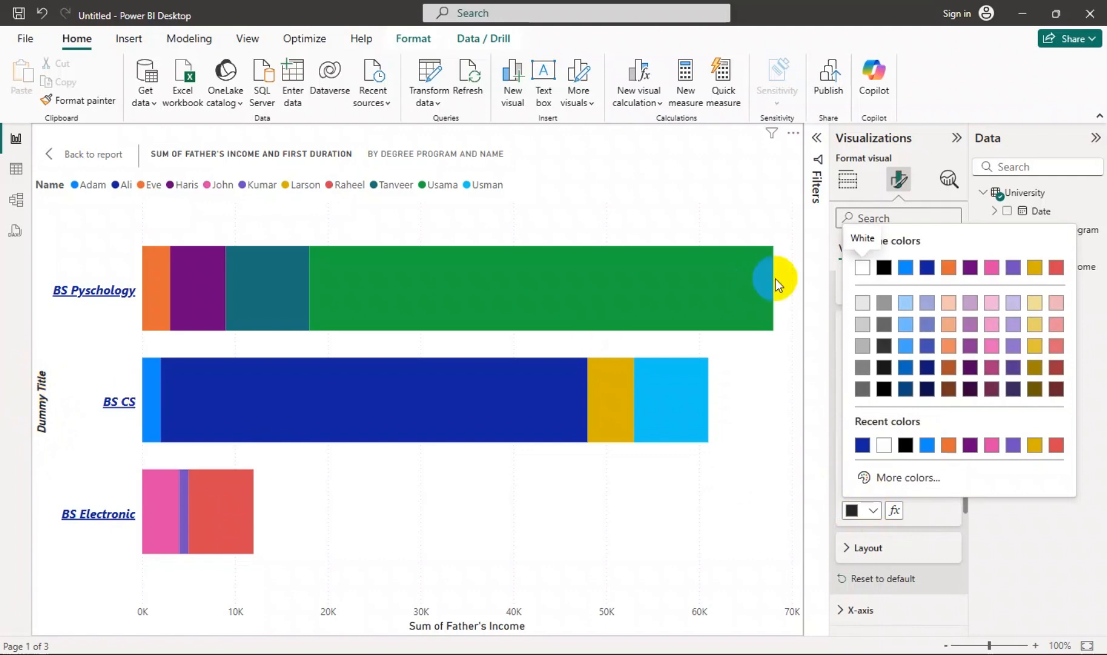
click(1056, 449)
Step: Try adjusting the minimum category height in the Y-axis layout, and collapse the Y-axis settings
scroll(922, 440, down, 2)
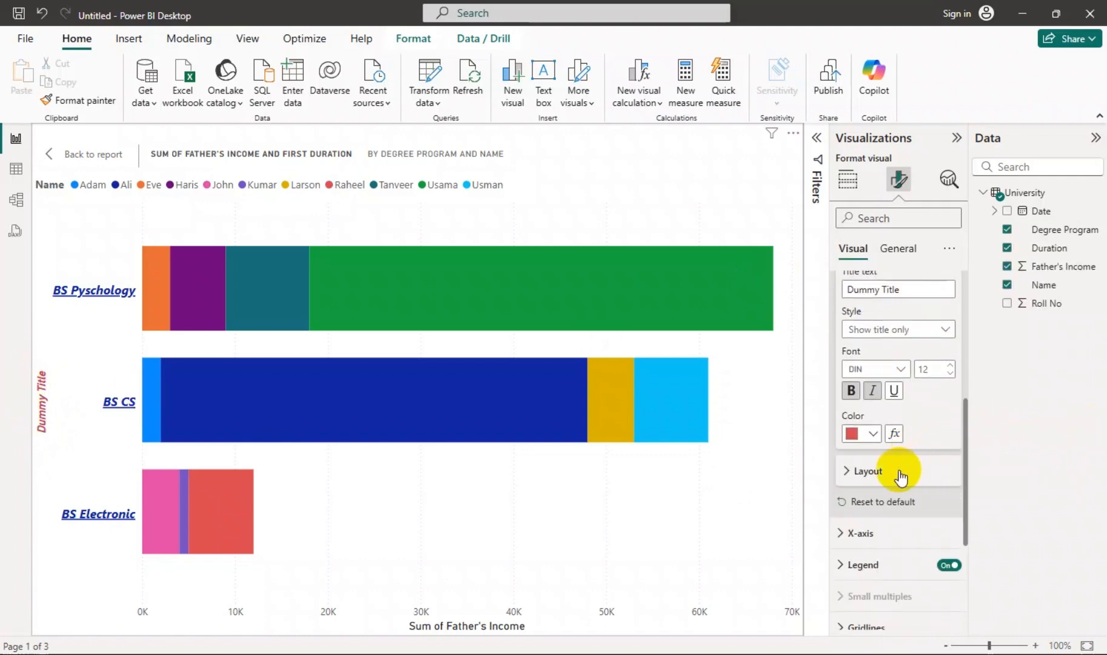
click(896, 468)
scroll(891, 472, down, 1)
scroll(891, 472, down, 1)
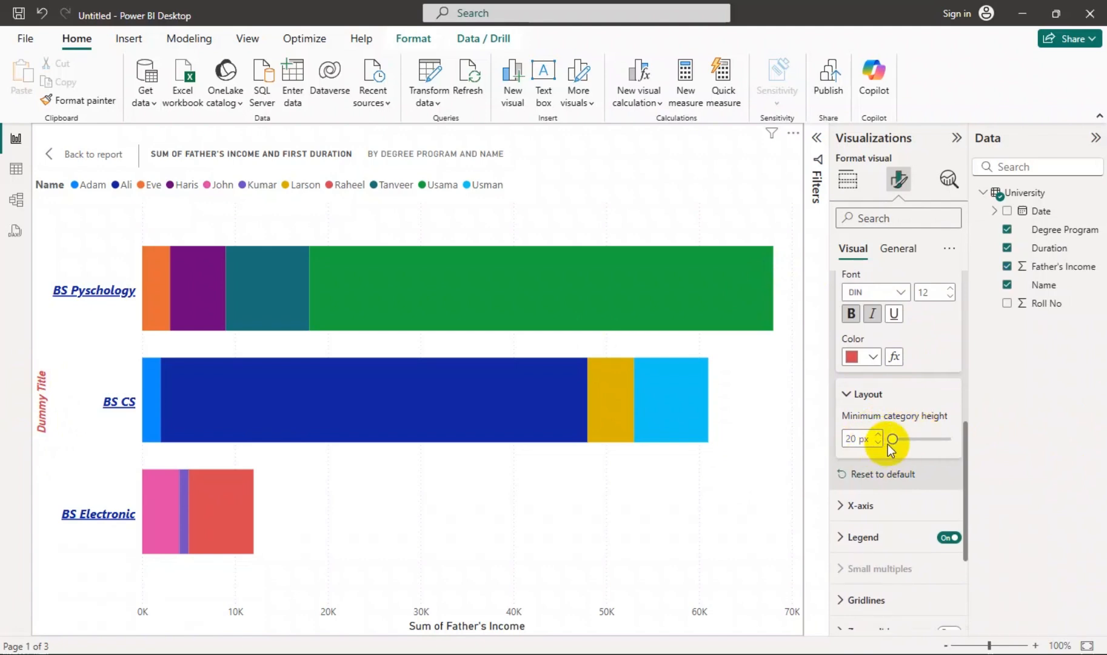
mouse_move(894, 442)
mouse_down()
mouse_move(915, 441)
mouse_move(893, 443)
mouse_up()
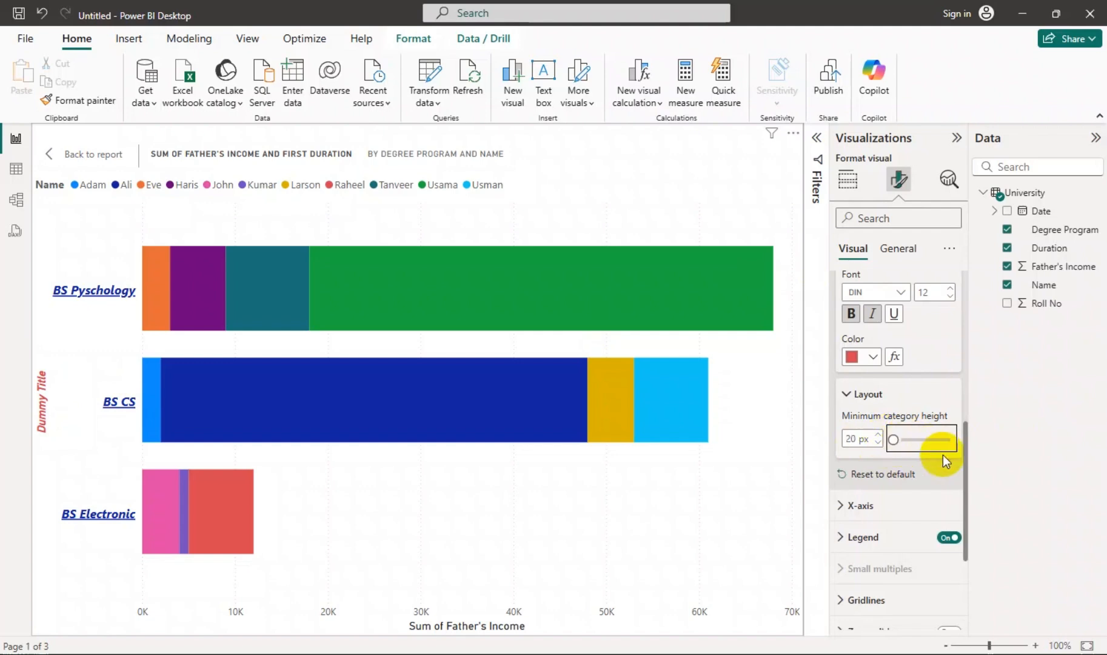
scroll(913, 449, down, 1)
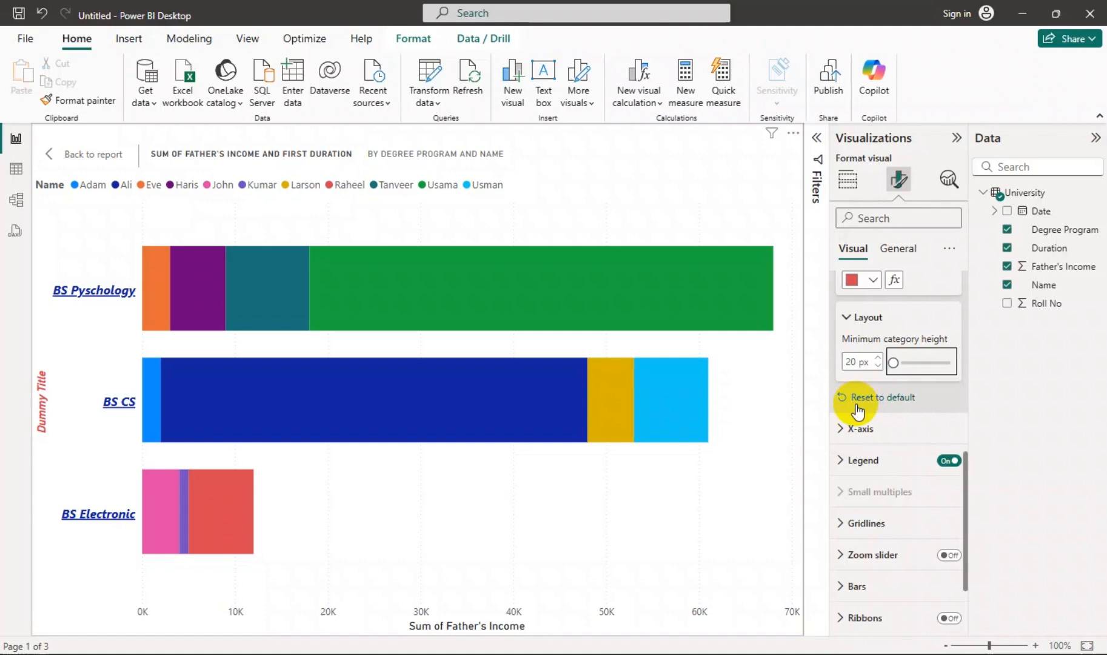
scroll(867, 430, up, 7)
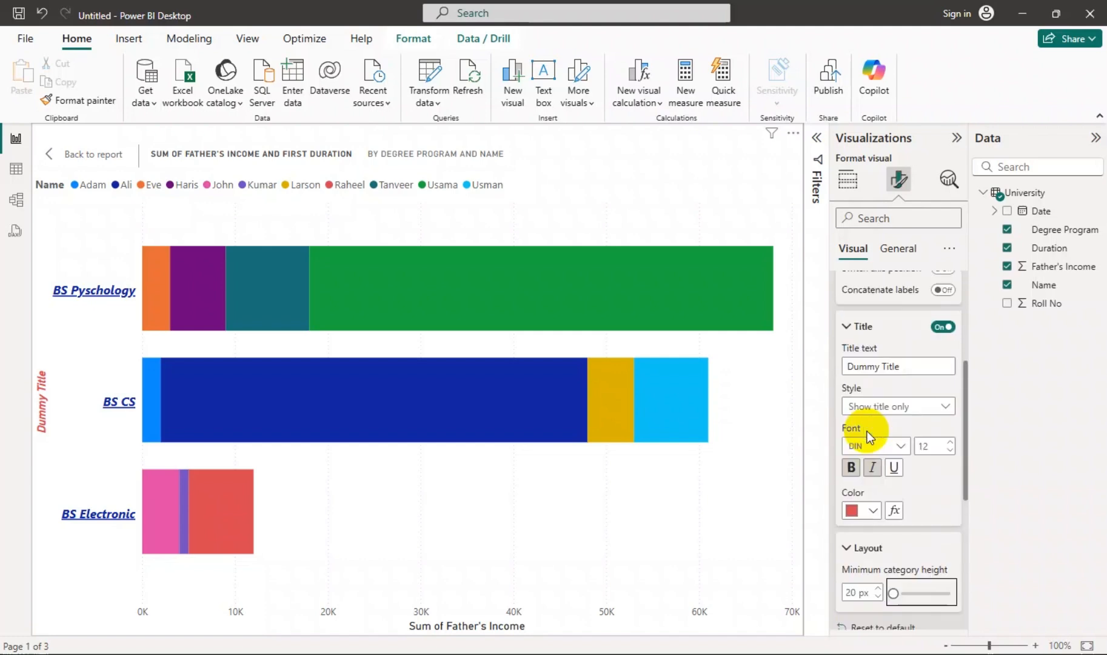
click(864, 289)
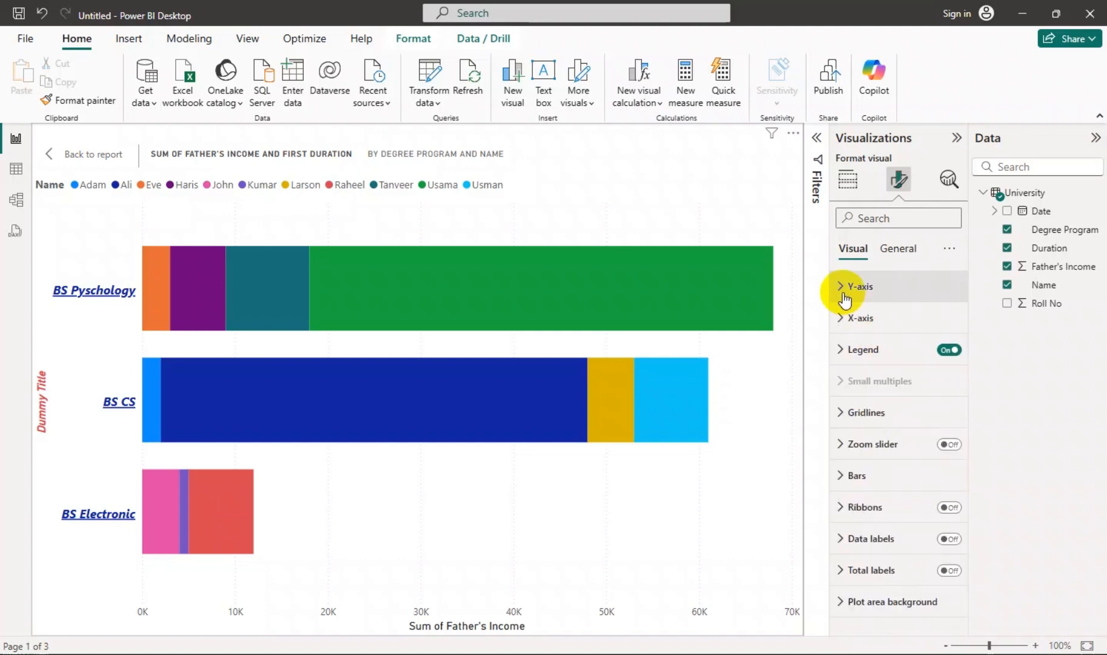
Step: Expand the X-axis range settings and try minimum values such as 0 and -1, ending at 1
click(864, 319)
scroll(881, 400, down, 3)
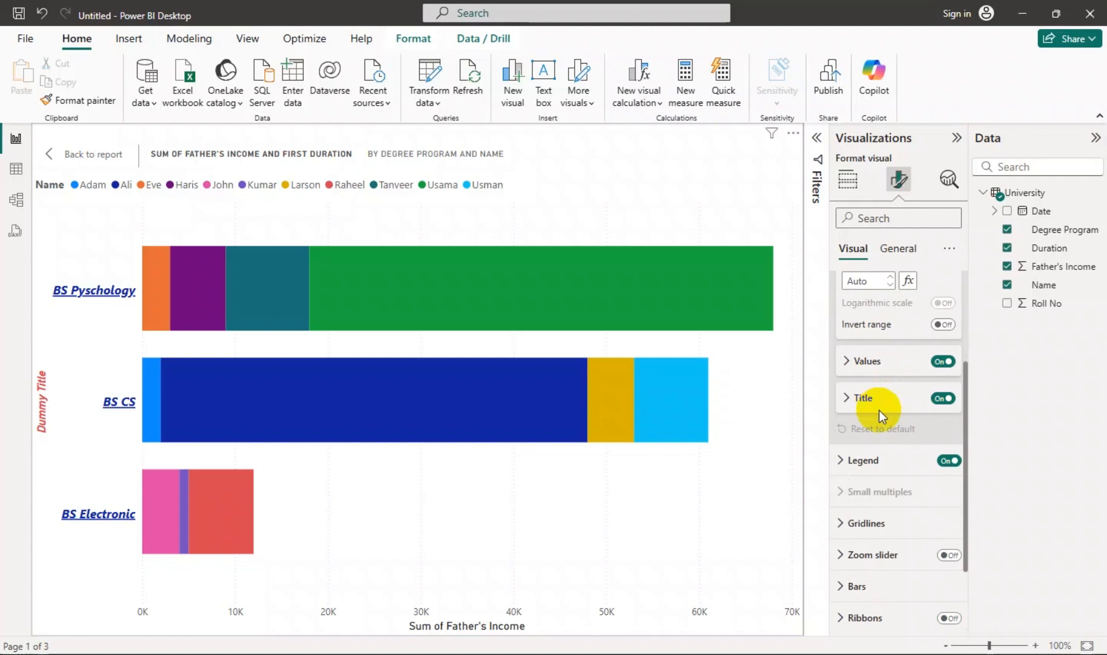
scroll(878, 409, up, 3)
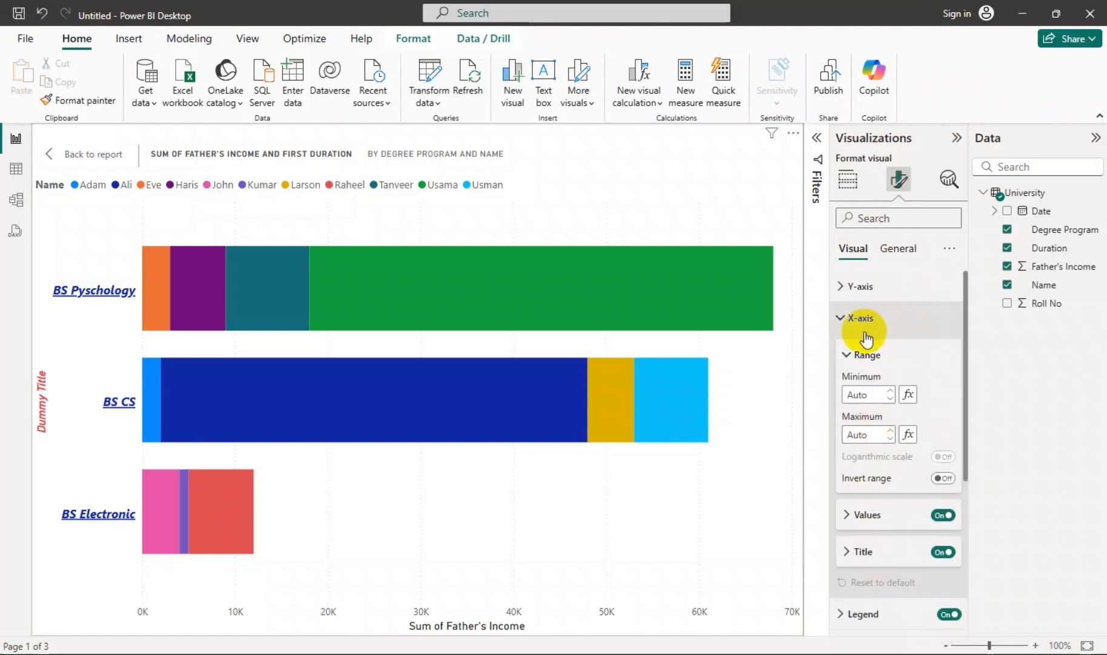
scroll(880, 370, down, 2)
scroll(876, 363, up, 2)
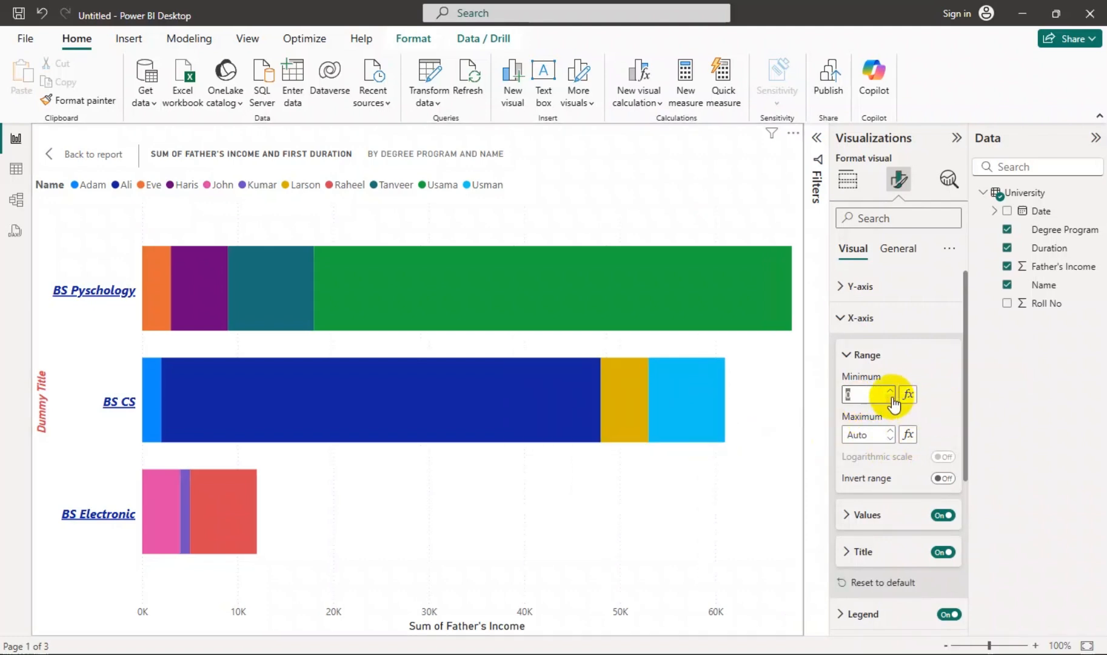
text(2)
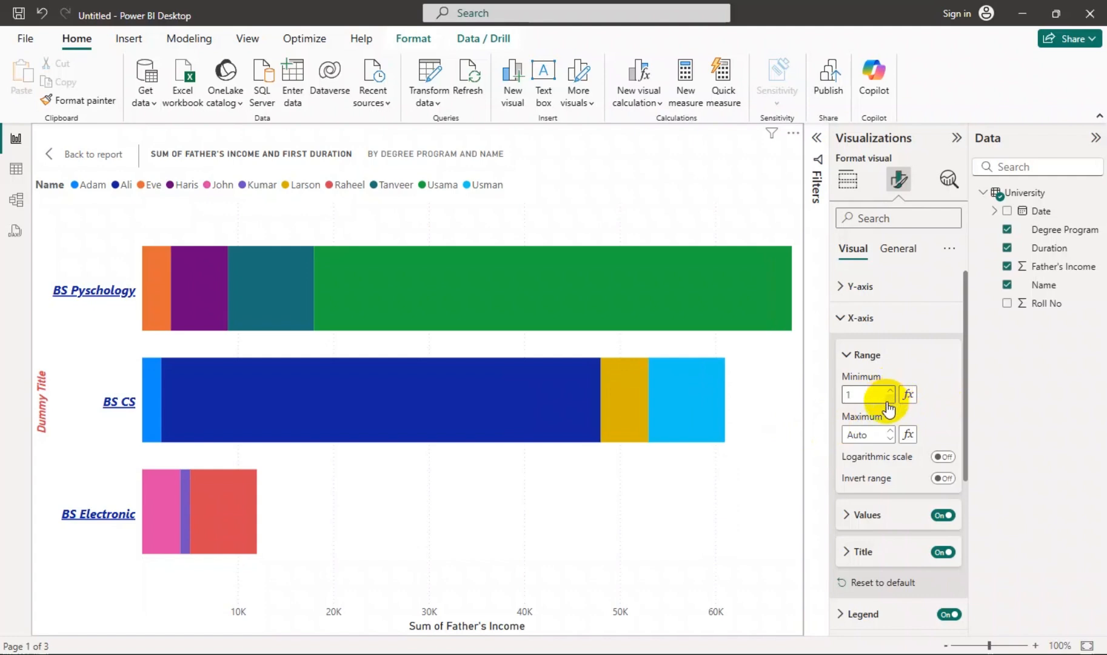
click(889, 399)
click(889, 399)
click(890, 391)
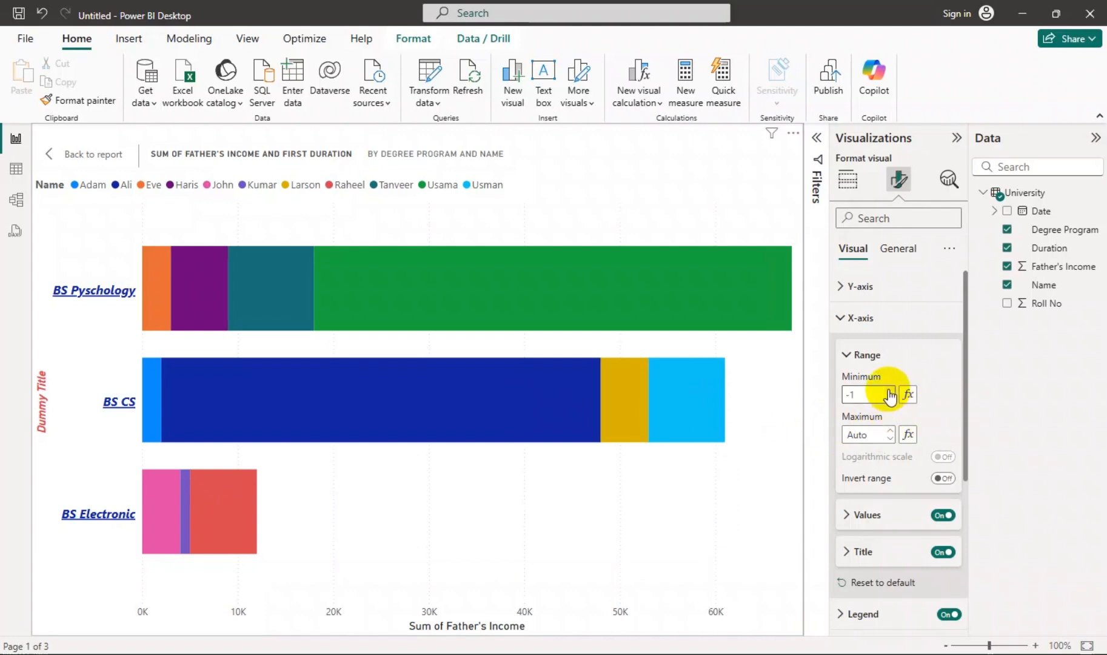
click(889, 391)
Step: Try different X-axis range maximums between 1 and 5, ending at 1
click(890, 438)
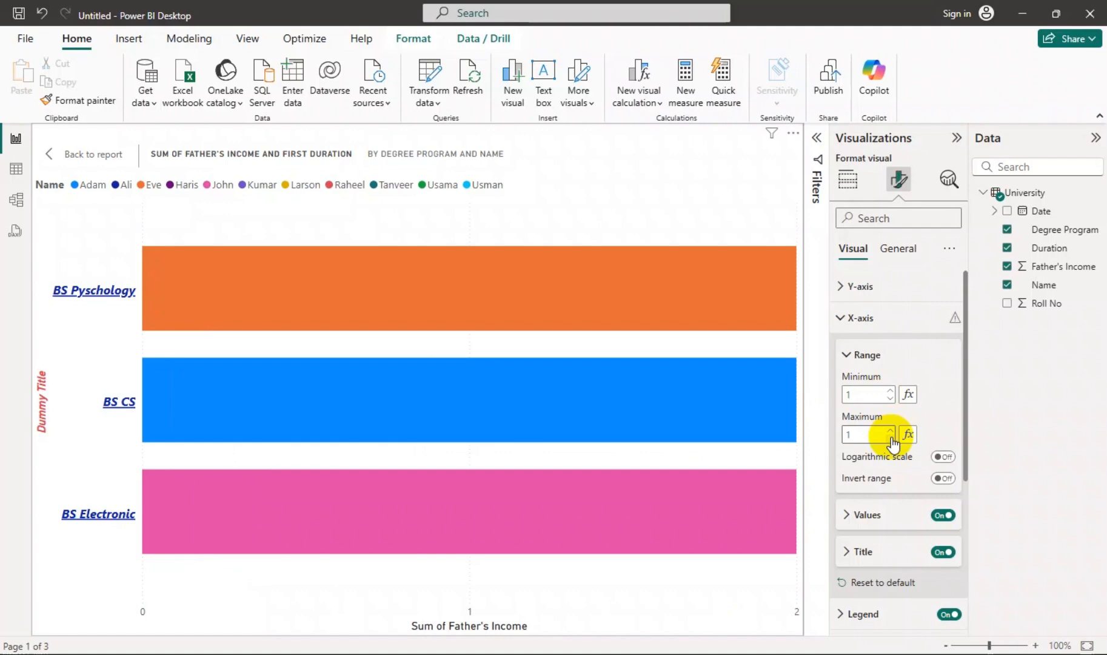
click(890, 431)
click(890, 431)
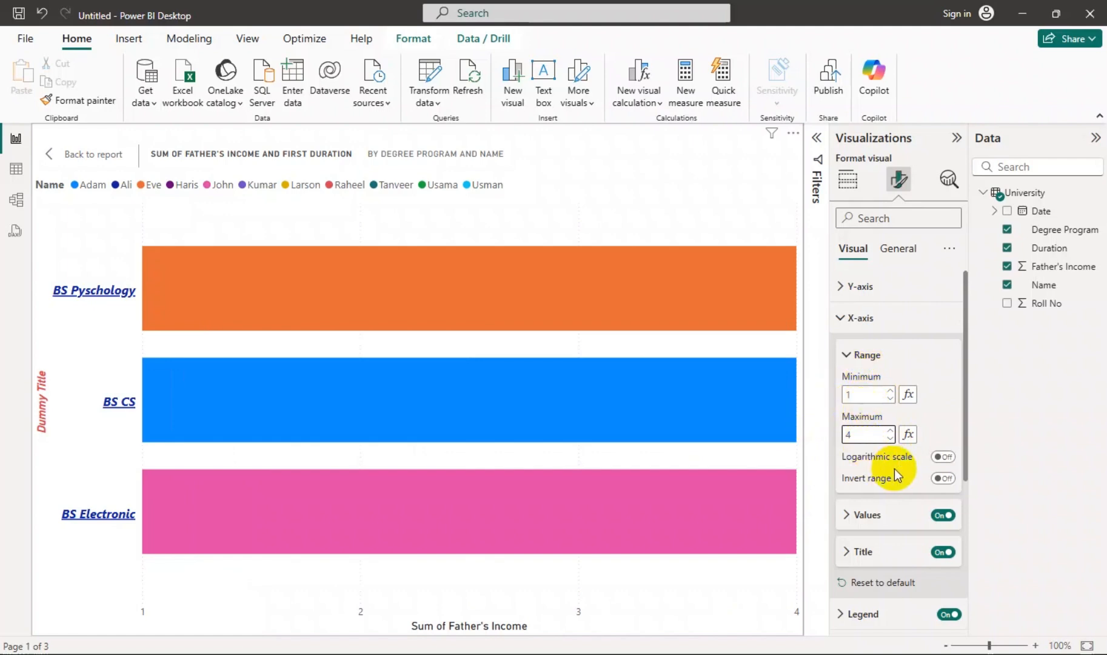
click(890, 430)
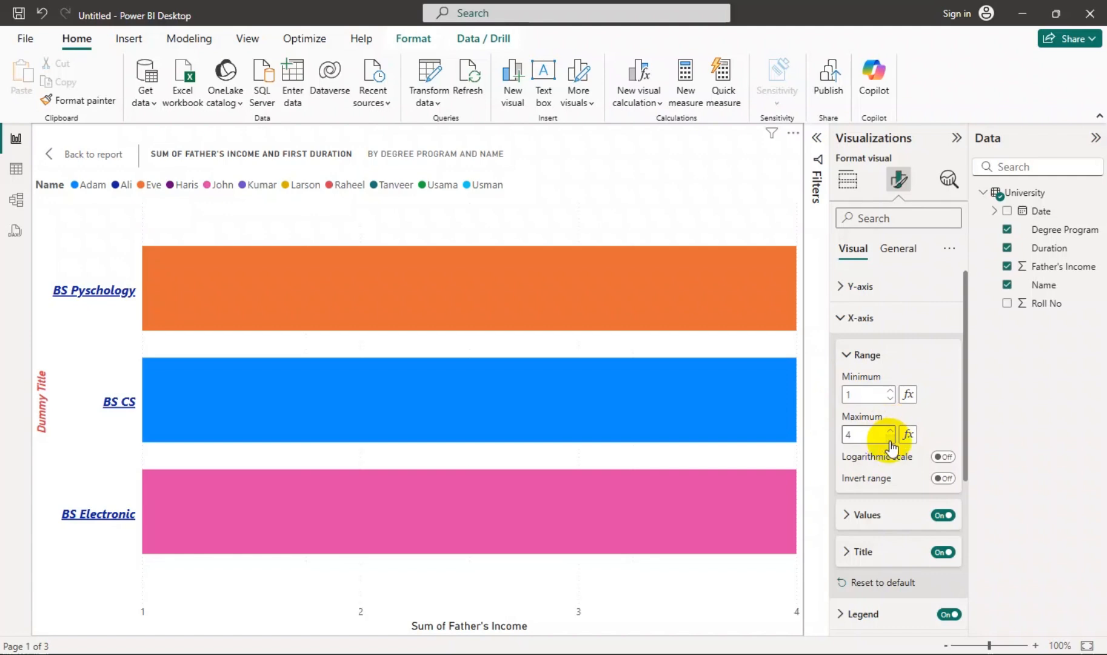
click(889, 439)
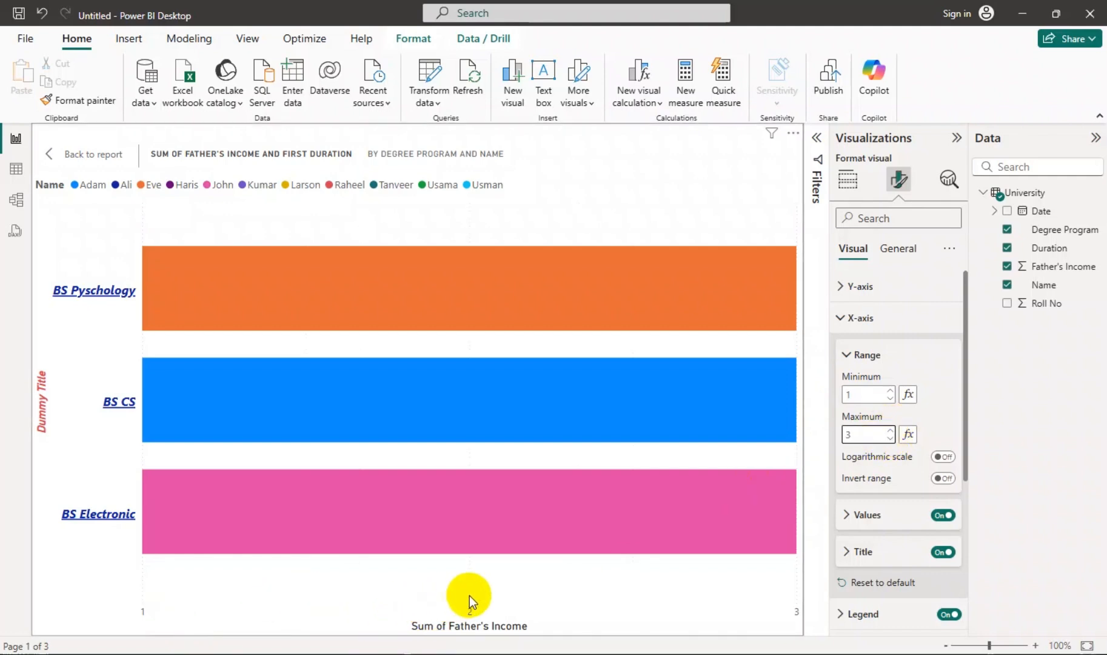
click(889, 430)
click(890, 430)
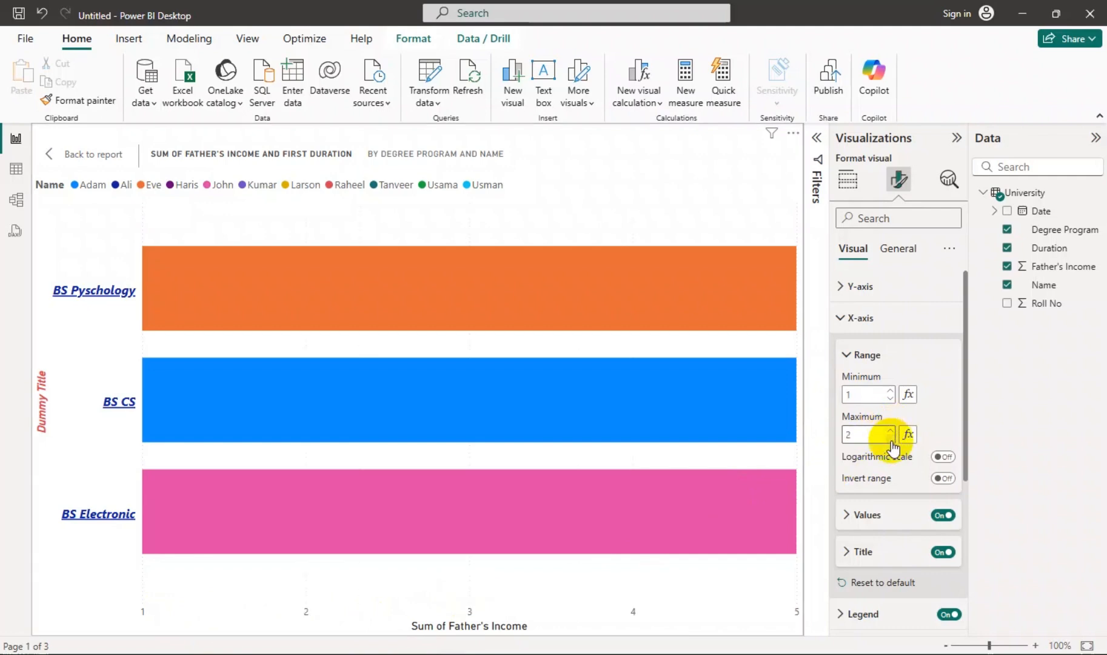
click(890, 439)
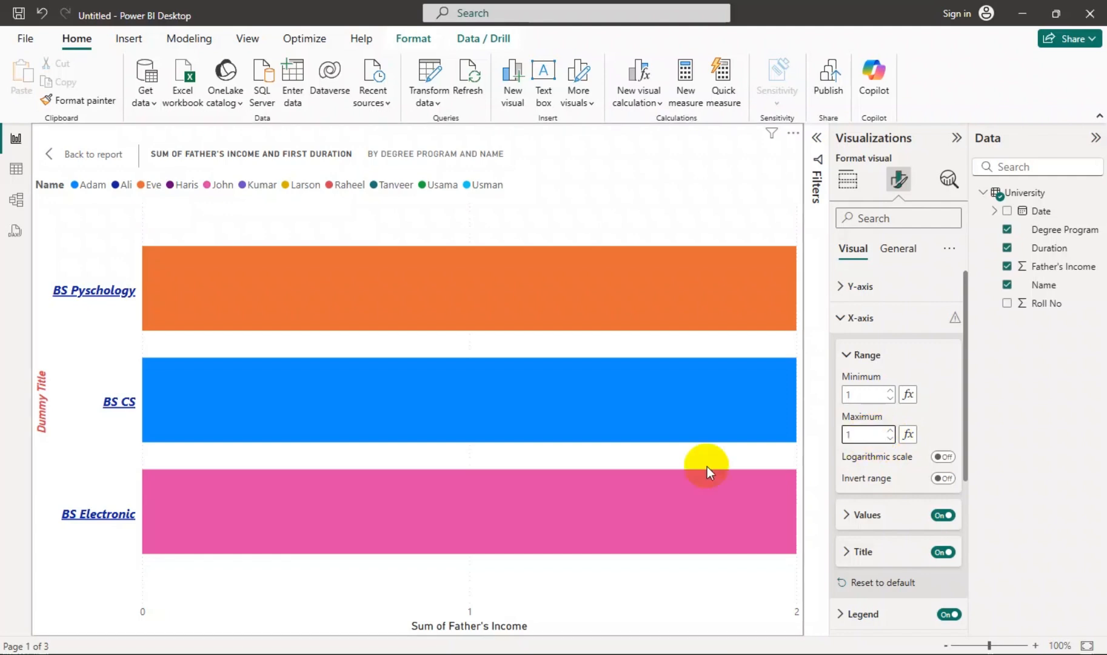
Step: Return to the Dashboard page and enlarge the bar chart to roughly half the page width
click(84, 154)
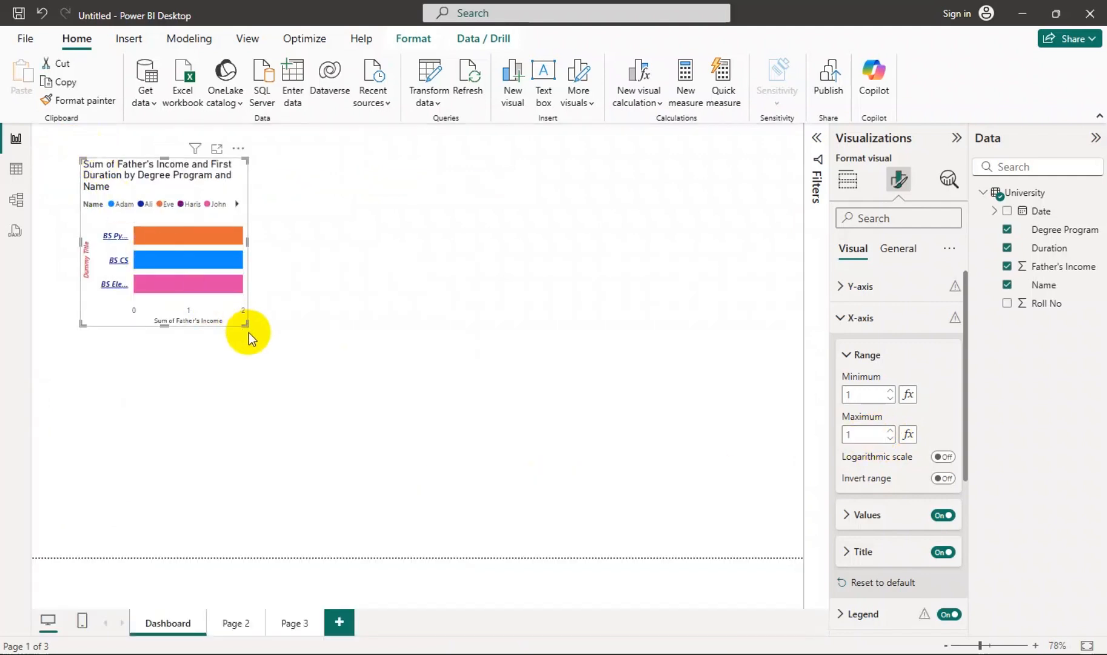
drag(247, 326, 539, 447)
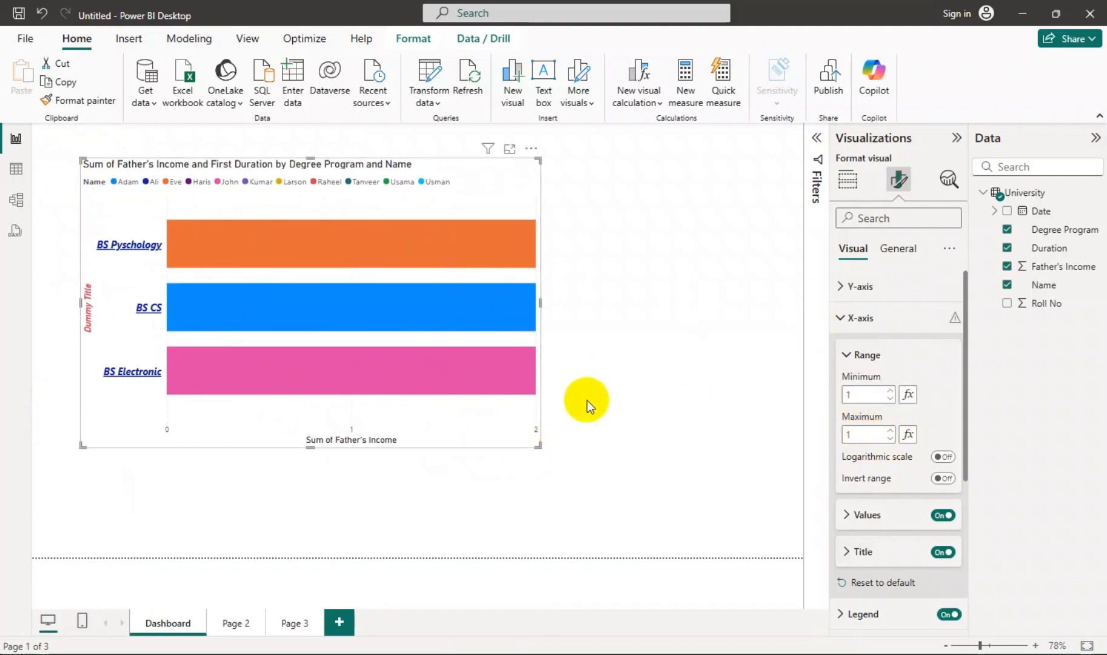
click(625, 440)
Step: Undo the chart's enlargement and the most recent X-axis range changes
key(ctrl+z)
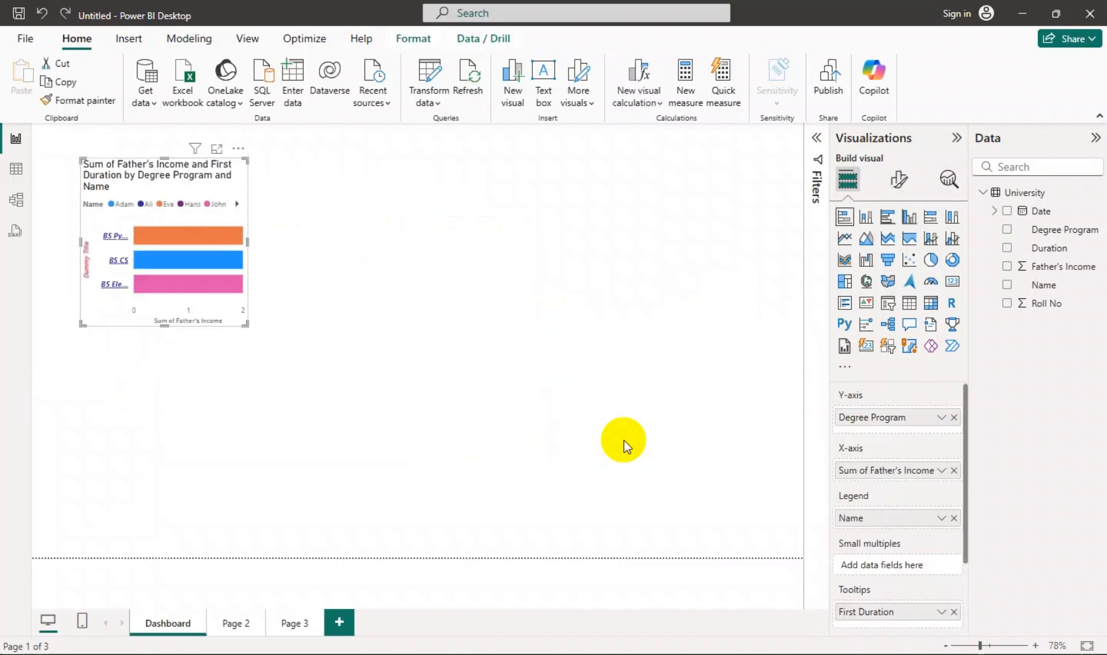
key(ctrl+z)
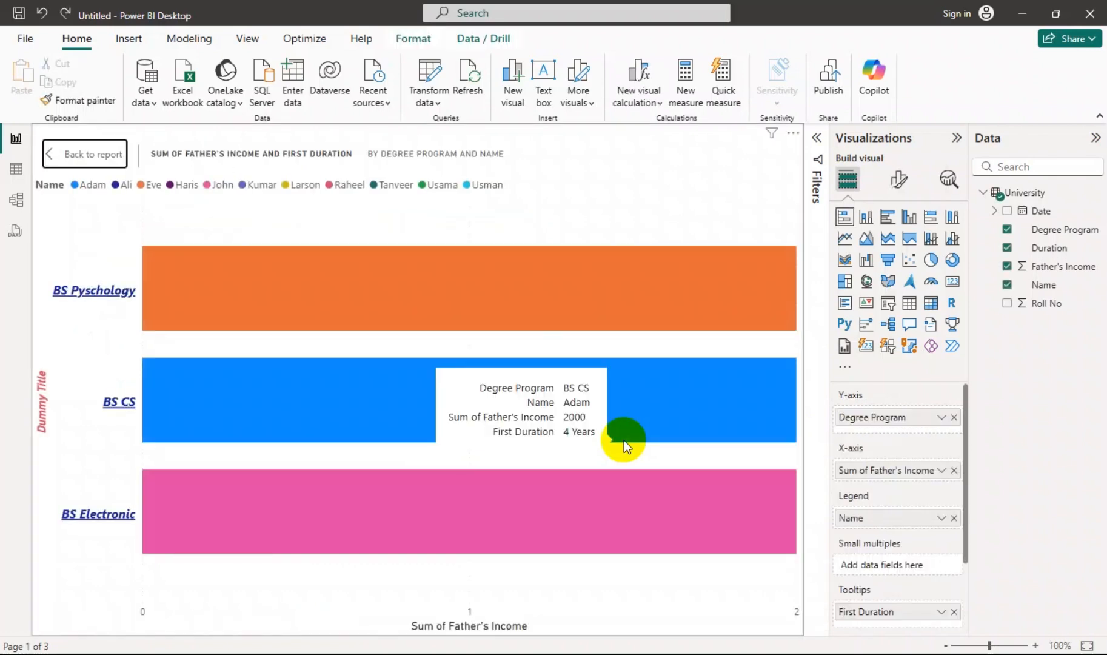
key(ctrl+z)
key(ctrl+z)
key(ctrl+z)
key(ctrl+z)
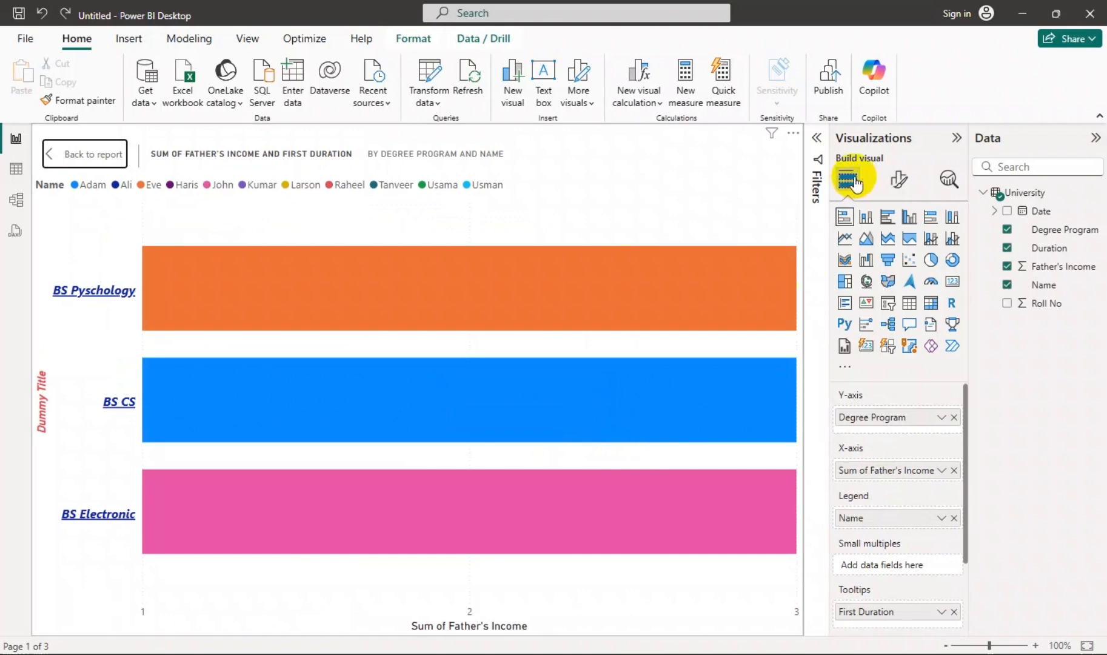
key(ctrl+z)
key(ctrl+z)
Step: Try an X-axis range of 0 to 0, and reset both its minimum and maximum to Auto
click(897, 180)
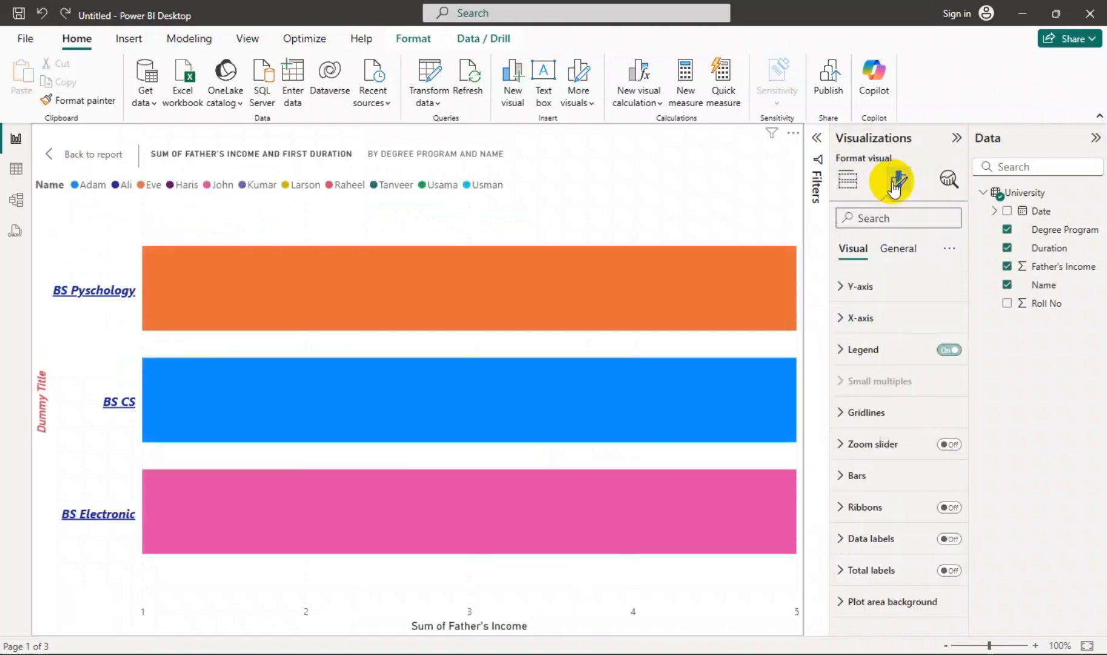
click(860, 317)
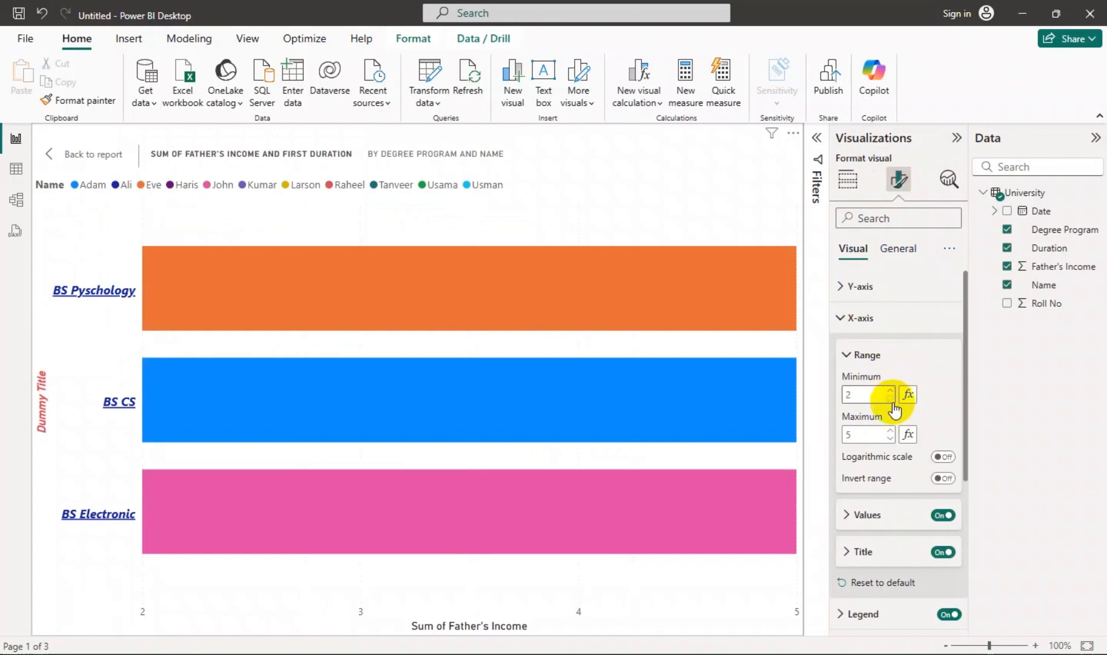
click(889, 438)
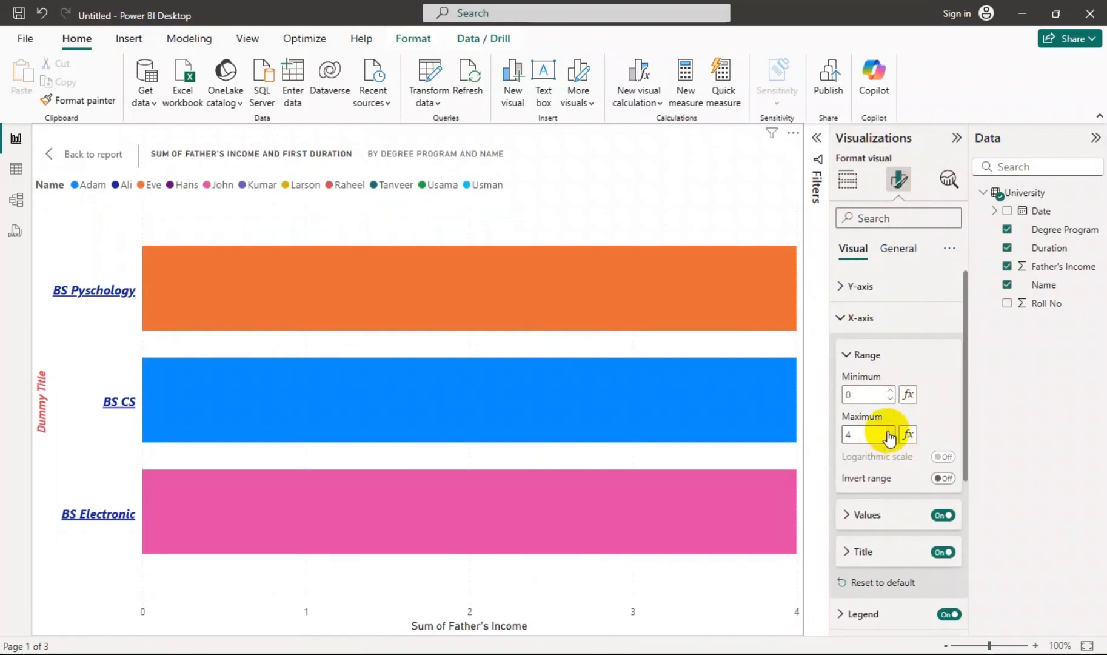
click(889, 438)
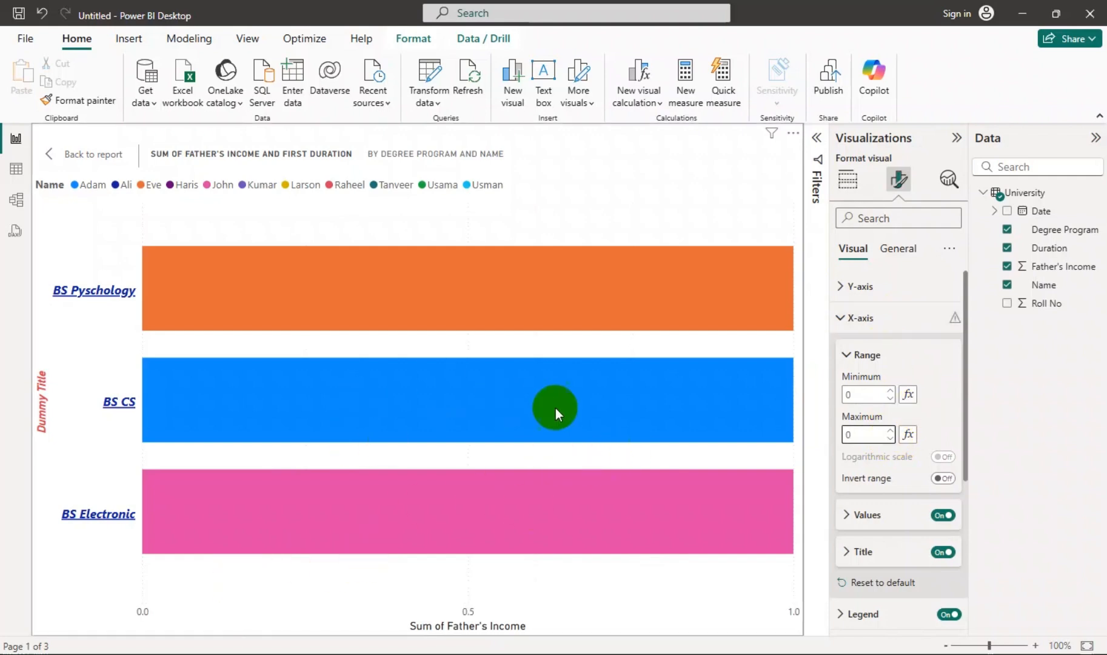
mouse_move(559, 414)
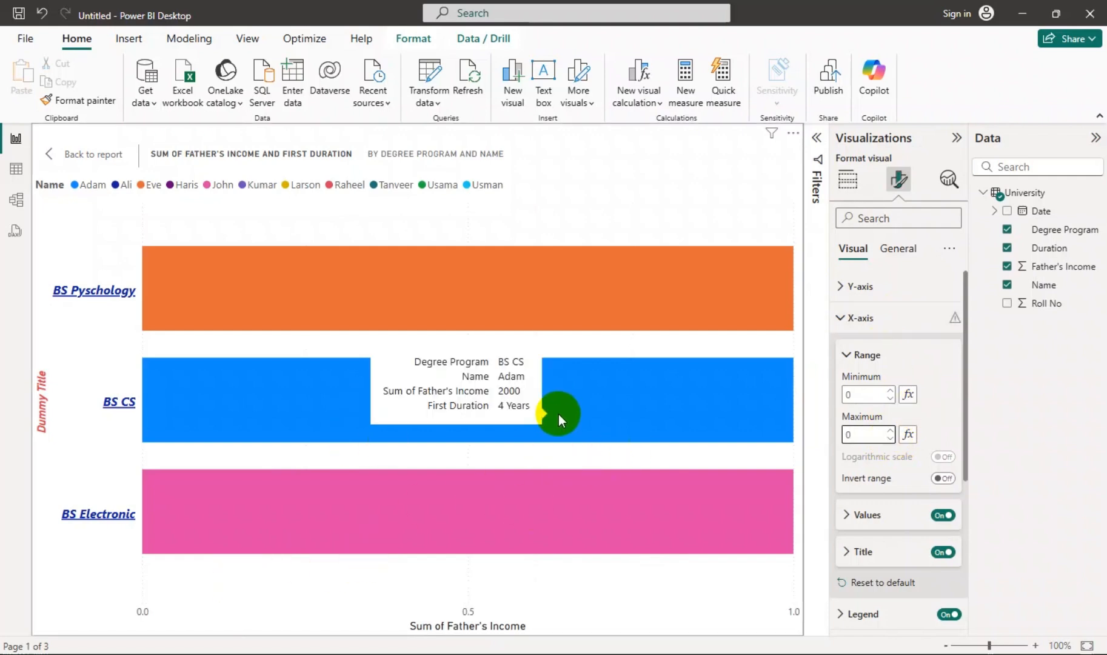
click(864, 393)
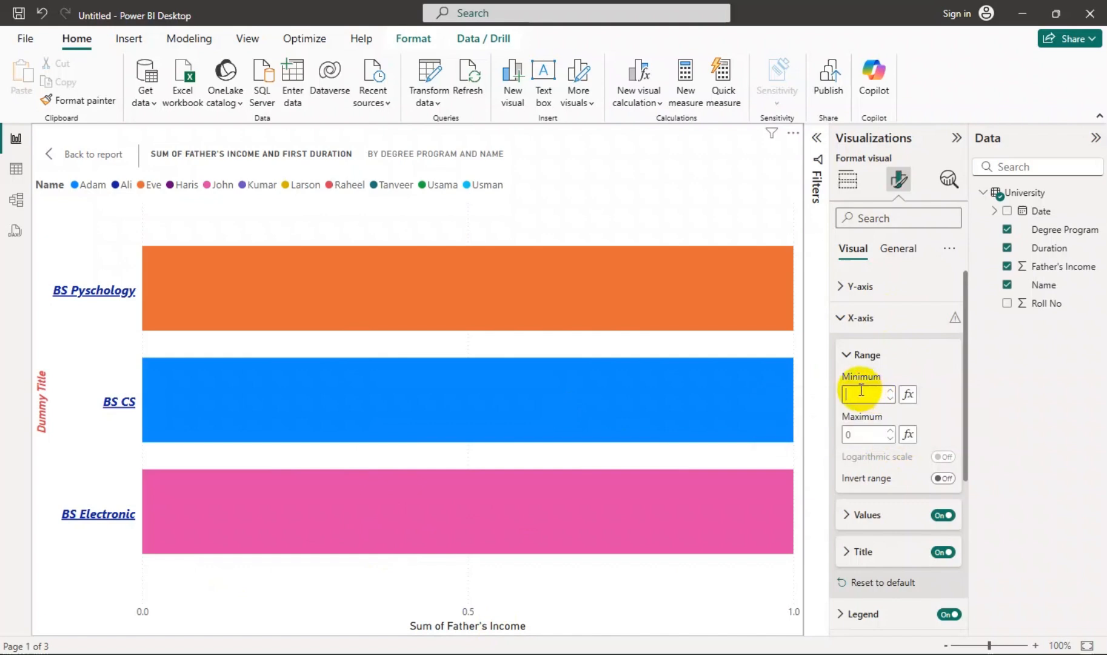
click(861, 434)
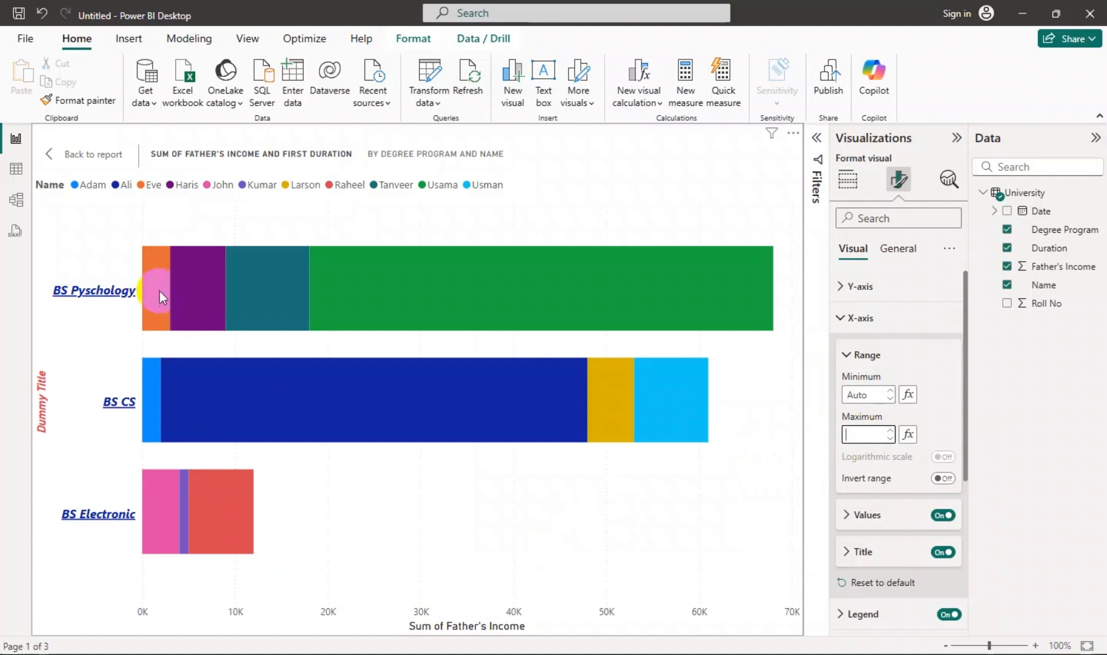
Step: Try inverting the X-axis range, and turn the inversion off again
click(946, 479)
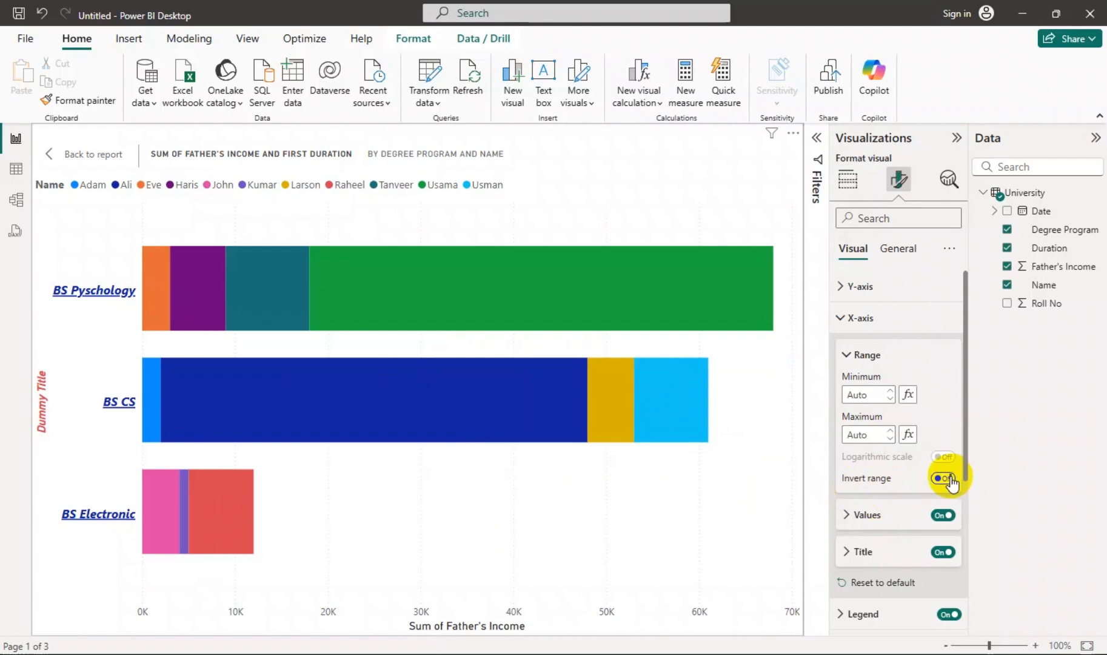
click(950, 481)
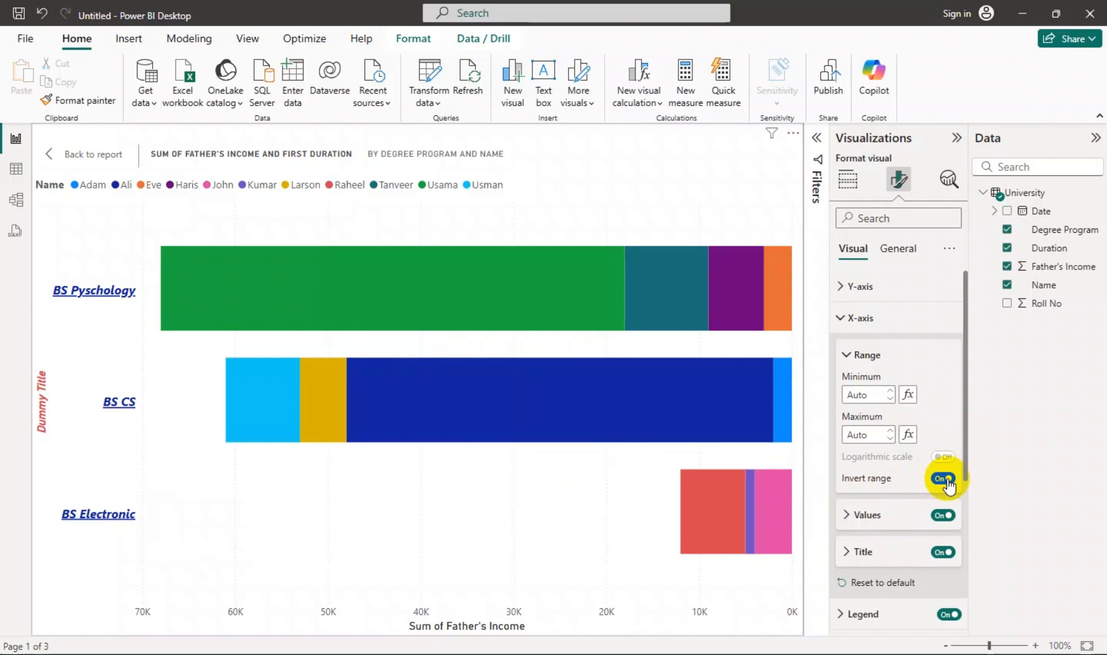
click(941, 479)
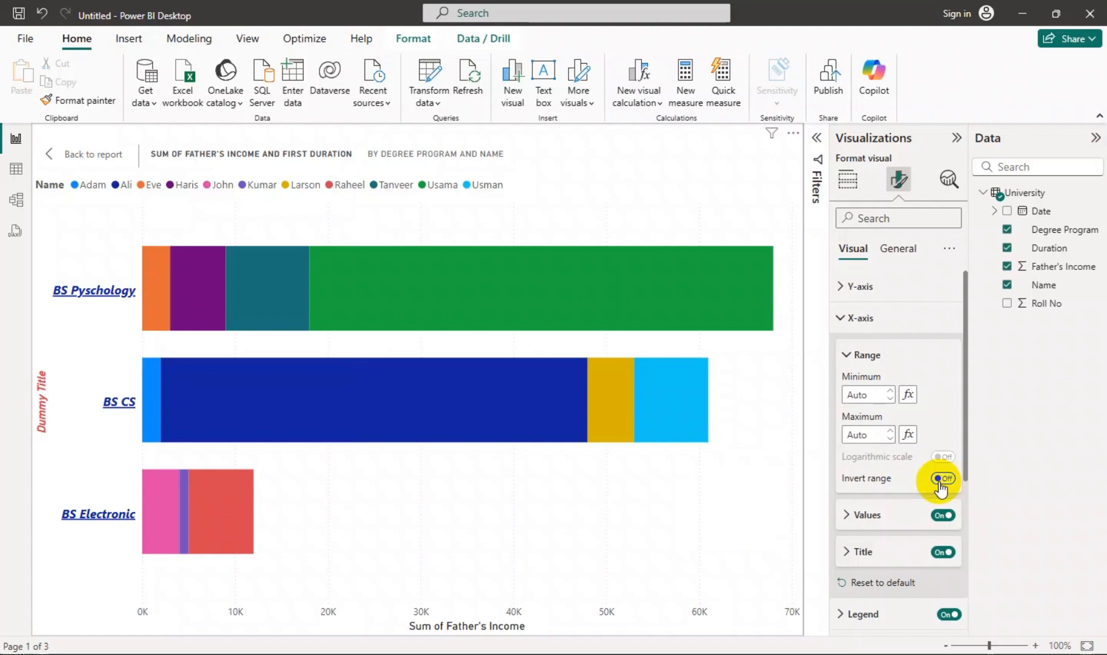
Step: Format the X-axis values in bold, italic and underlined text
scroll(898, 461, down, 2)
click(855, 435)
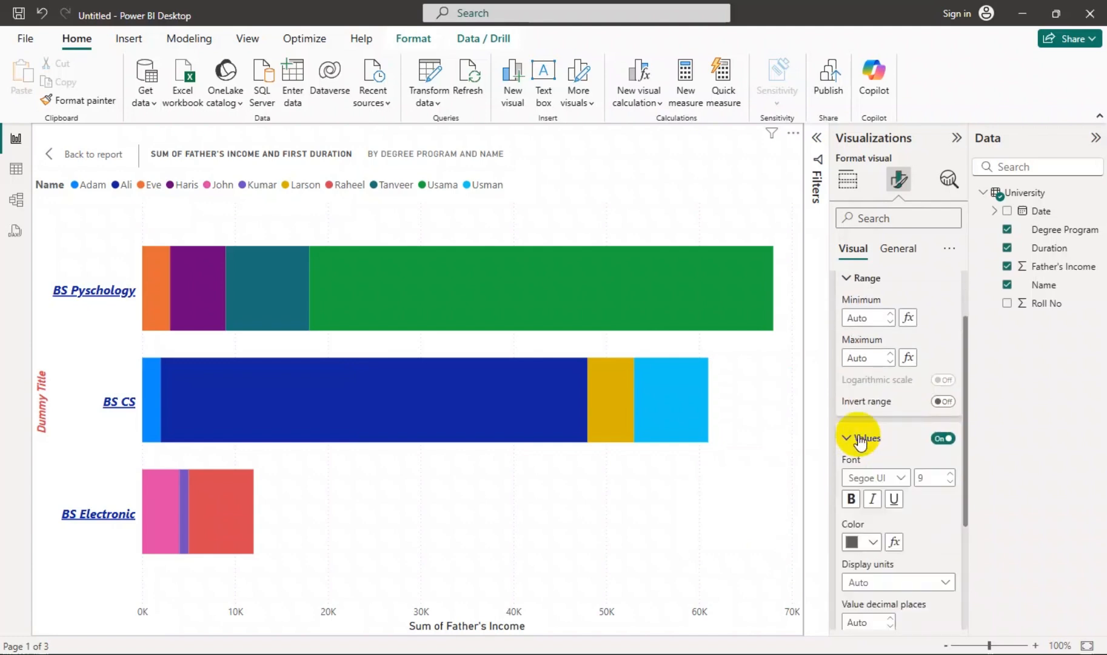
scroll(867, 436, down, 2)
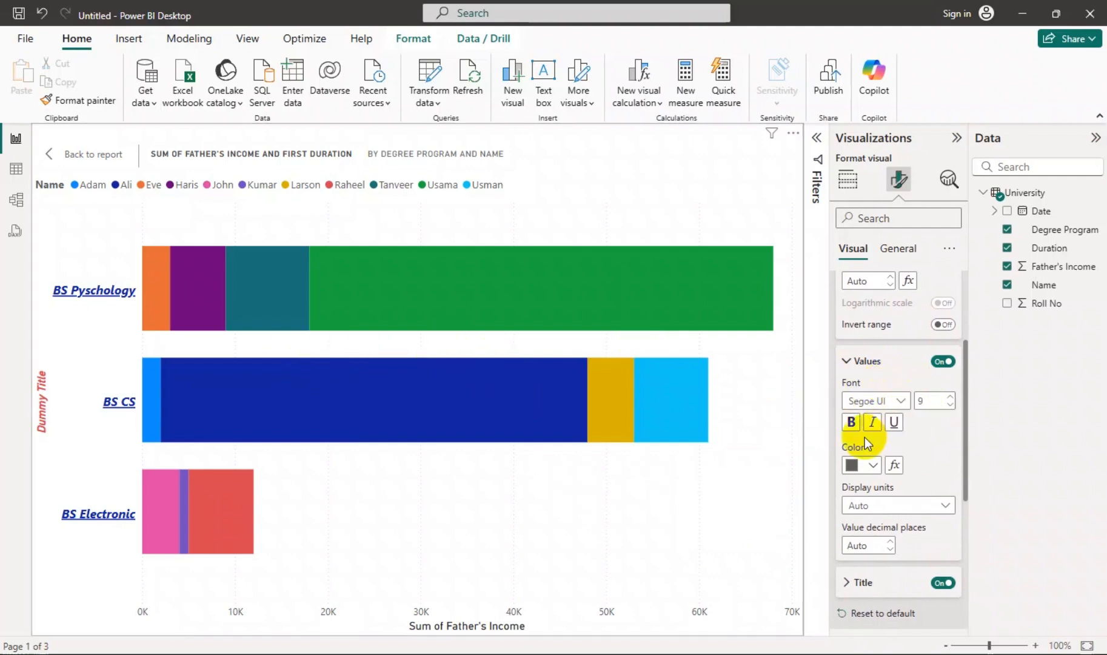
click(851, 421)
click(873, 422)
click(894, 422)
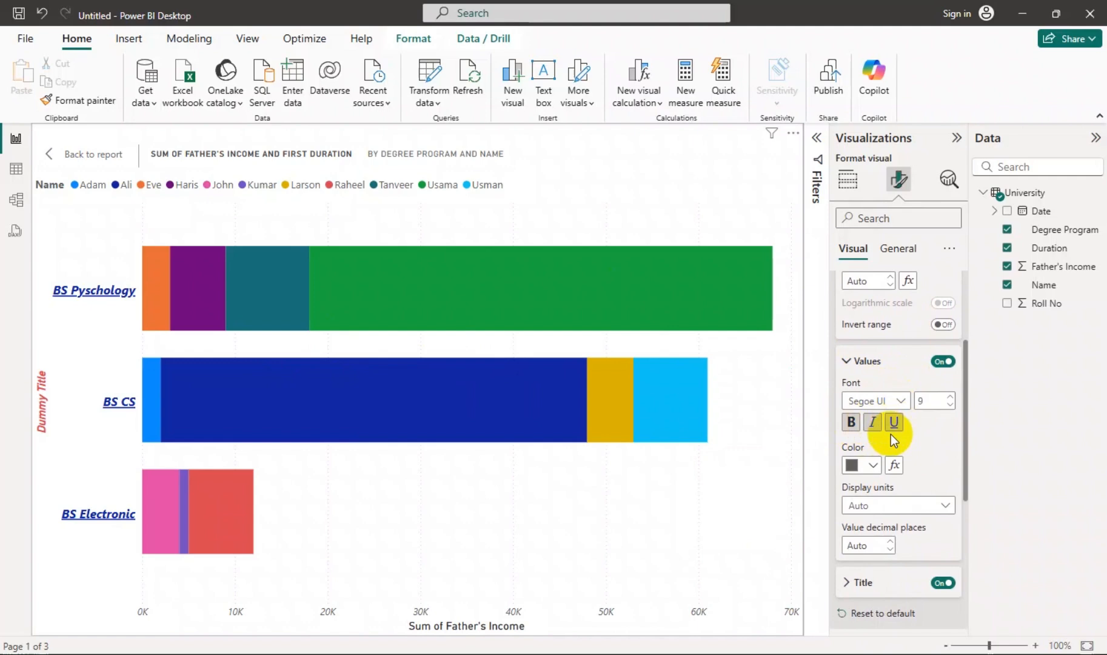
Step: Try a custom red for the X-axis values, and settle on the blue-violet custom color #560EFF
click(860, 465)
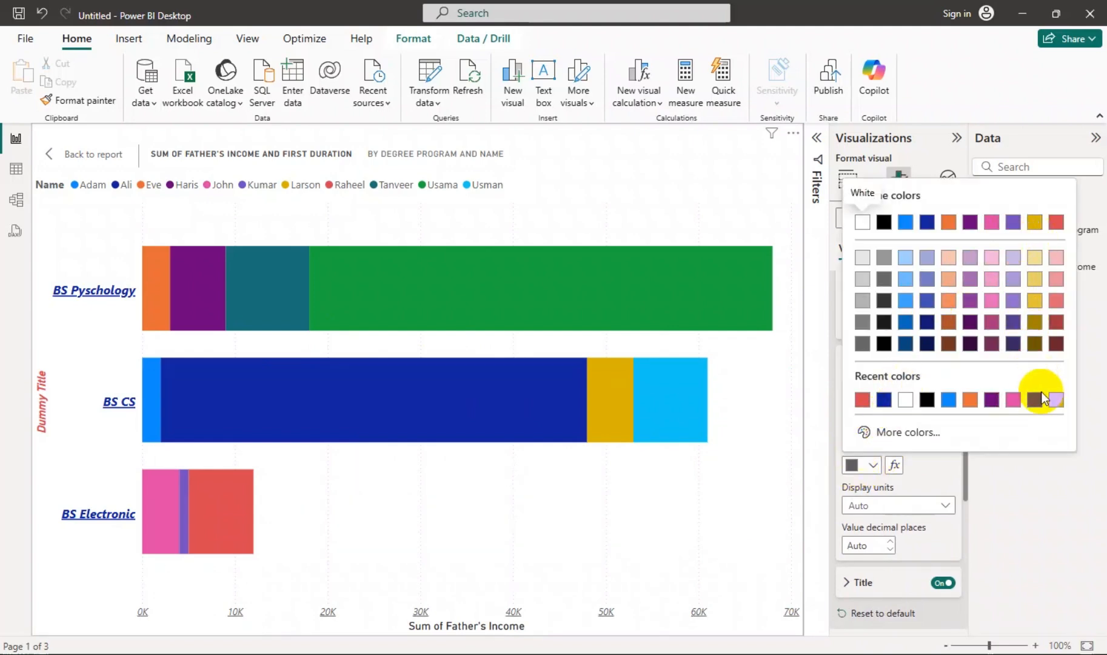
click(898, 433)
click(859, 380)
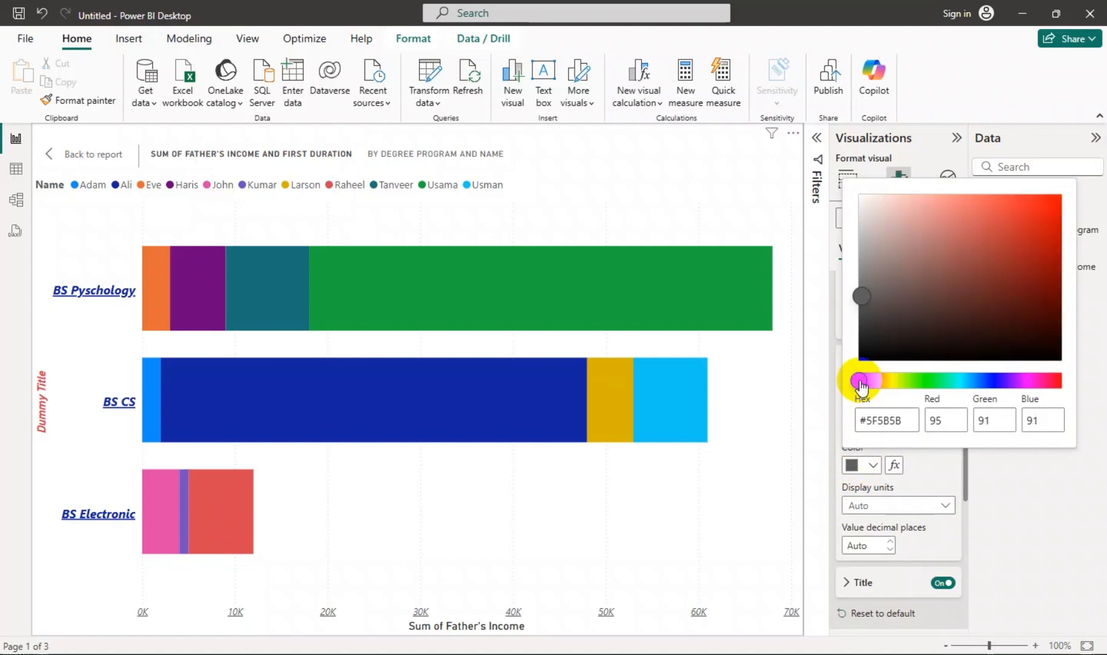
click(1045, 193)
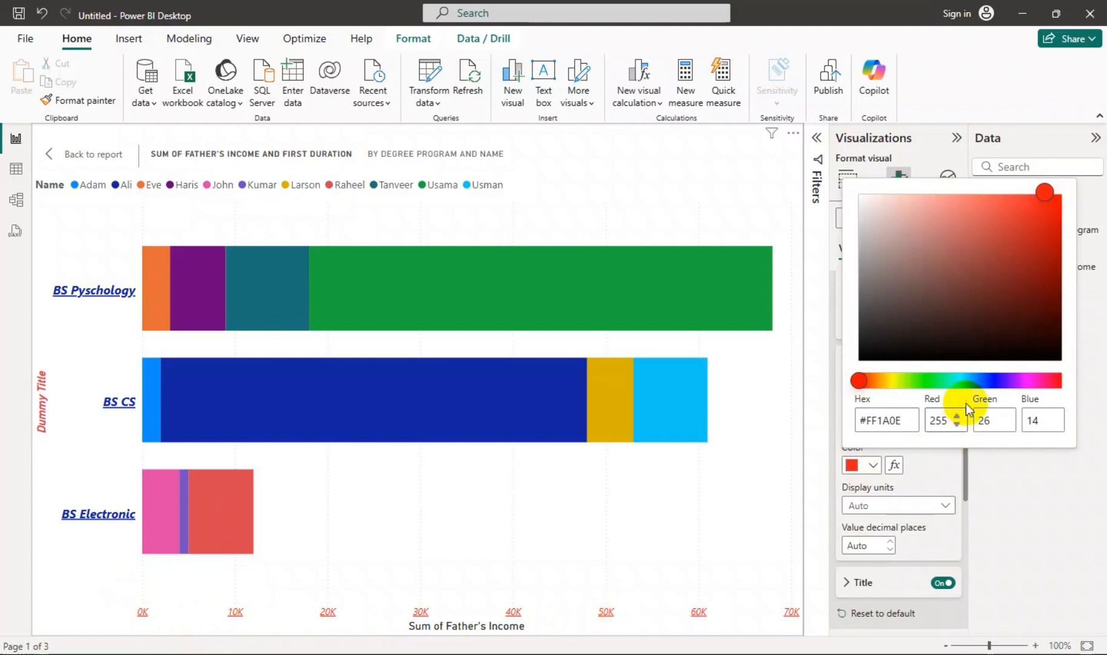
click(1004, 380)
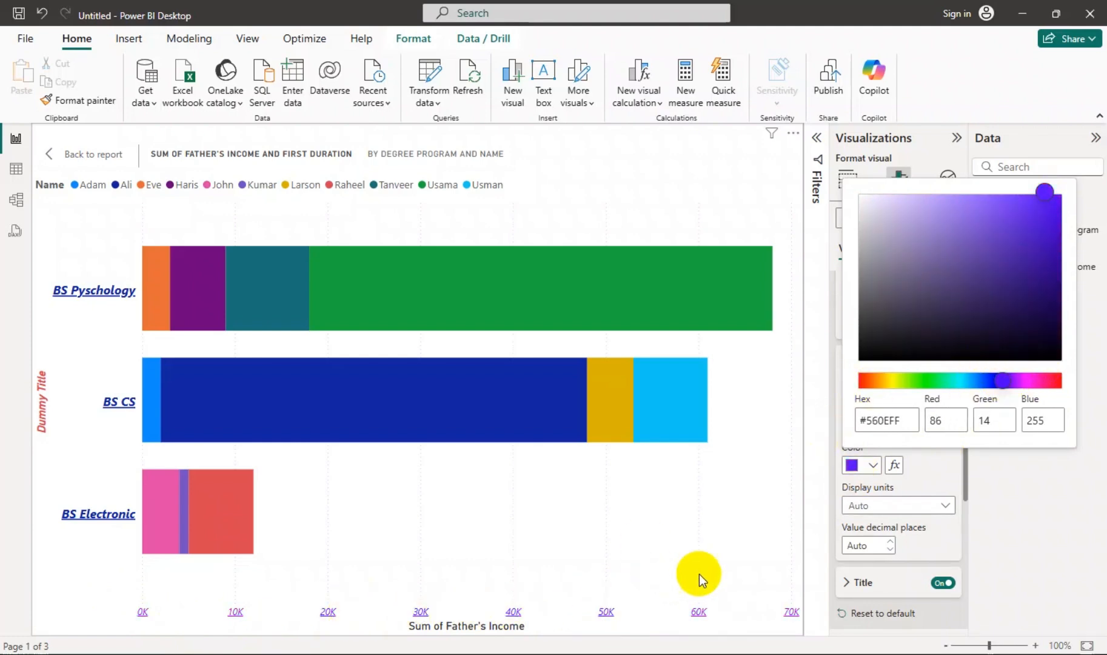
click(942, 468)
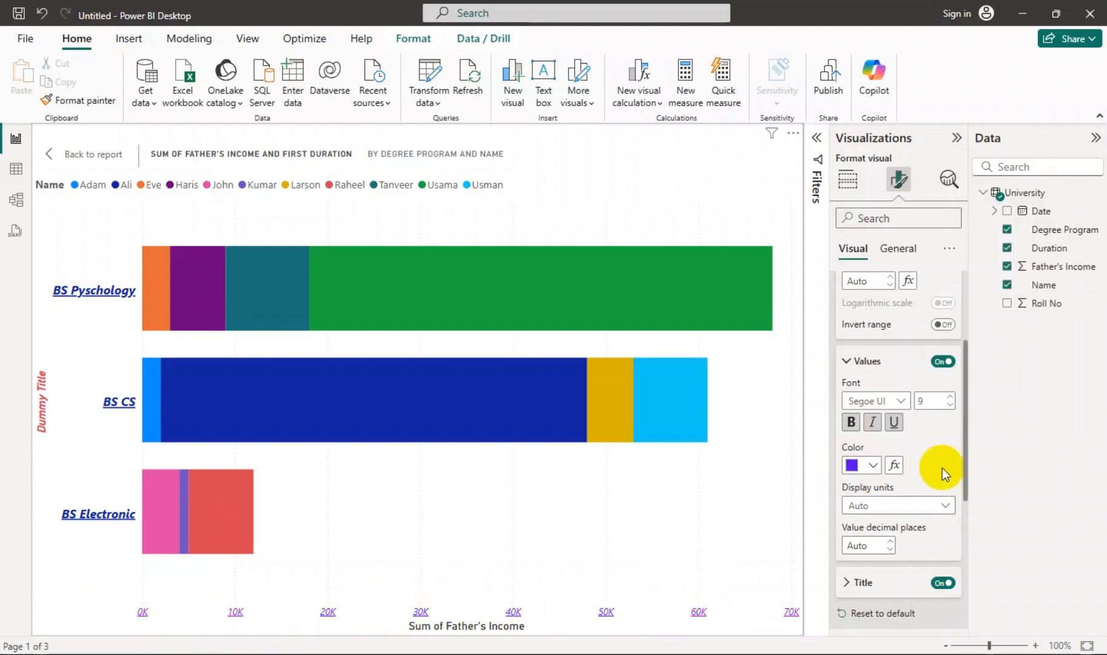
Step: Set the display units of the X-axis values to None
click(906, 506)
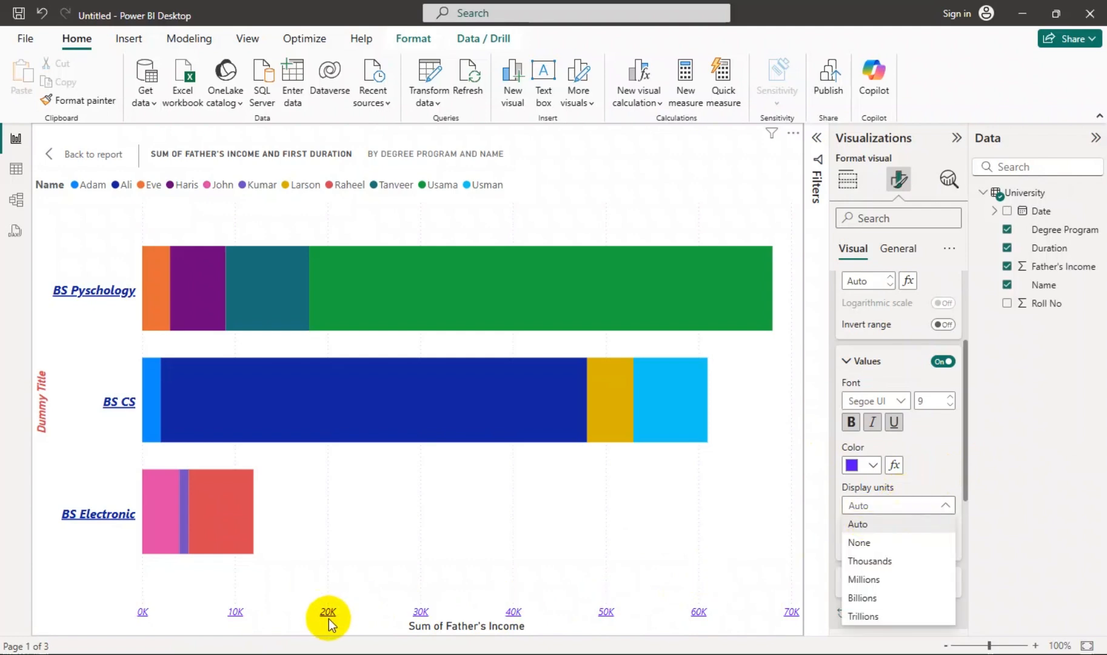
click(876, 542)
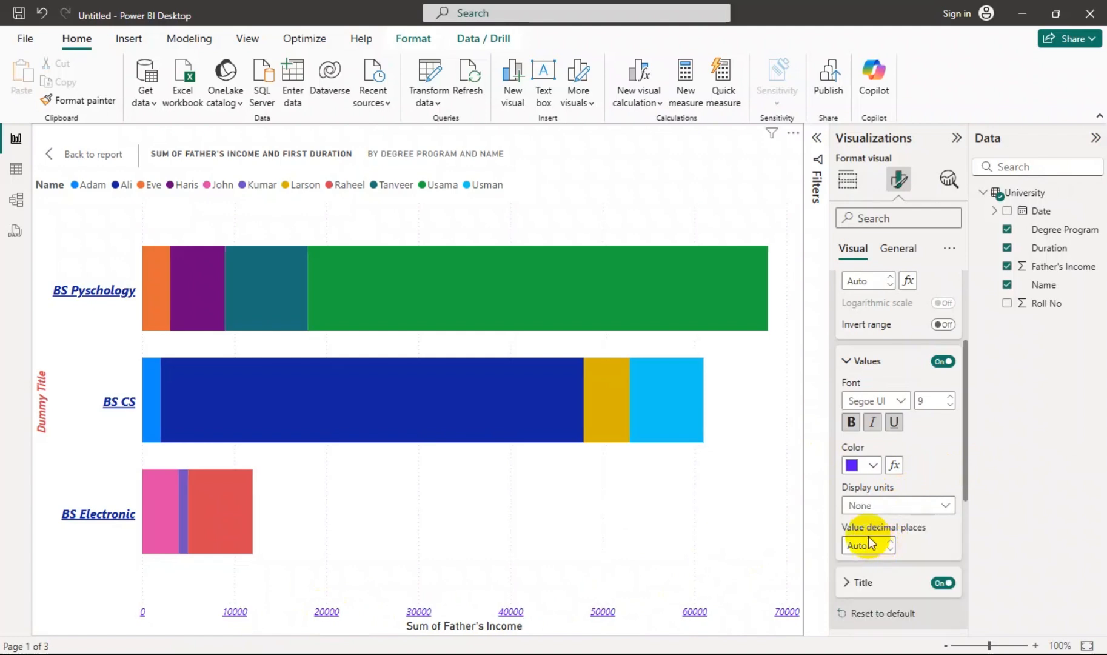
click(860, 505)
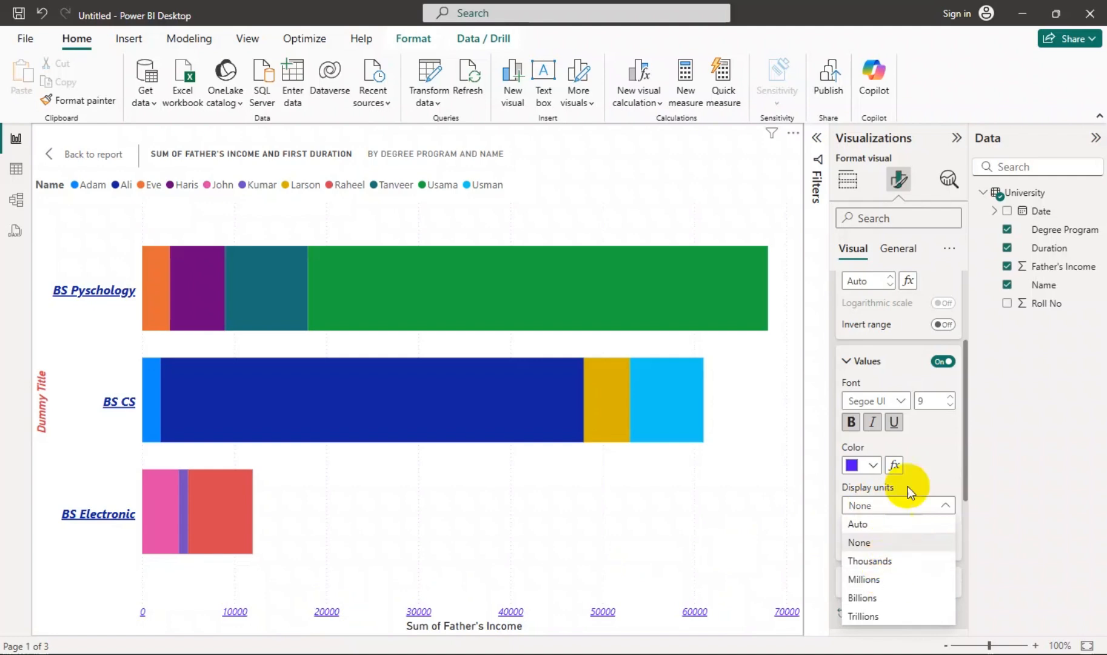
click(925, 465)
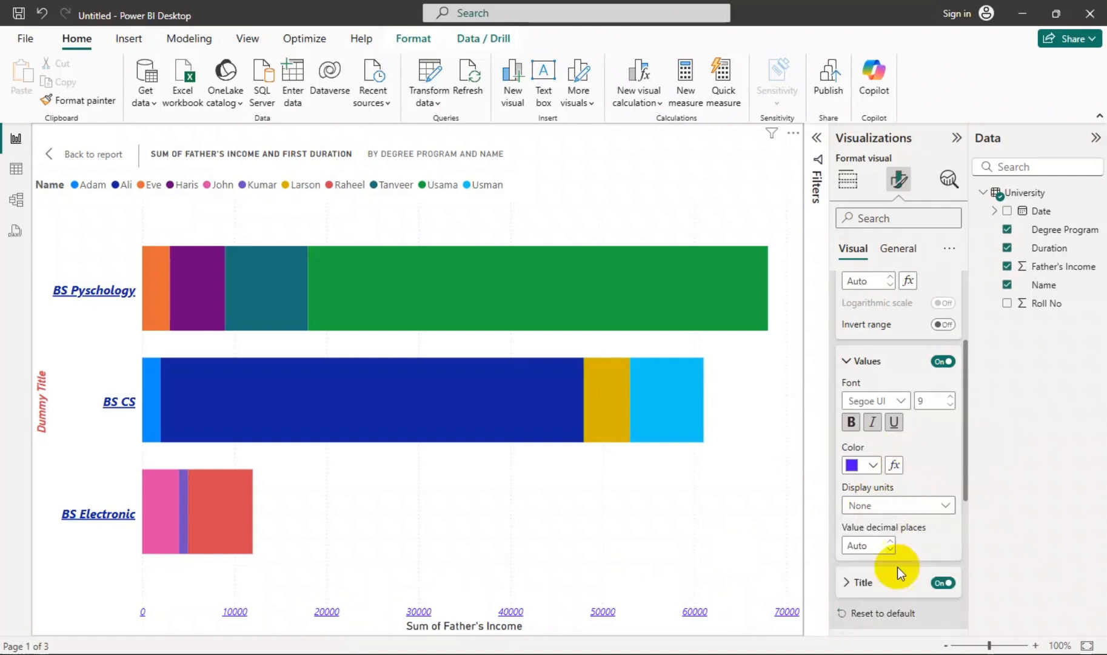
Step: Try 1 decimal place for the X-axis values, and clear the setting back to Auto
scroll(877, 573, down, 1)
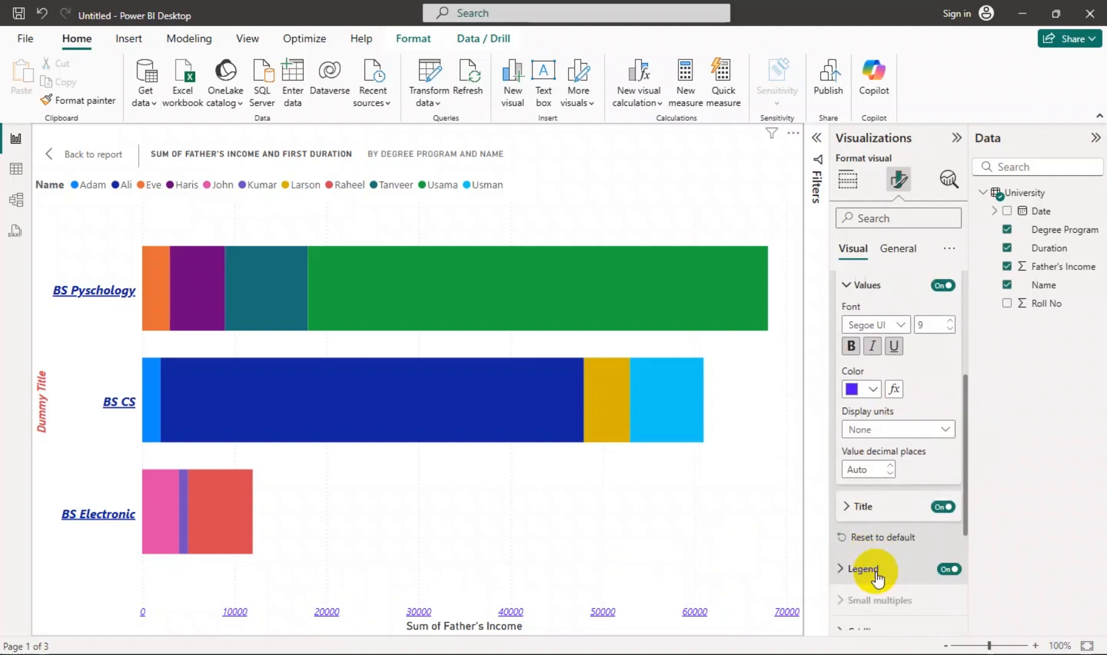
click(890, 465)
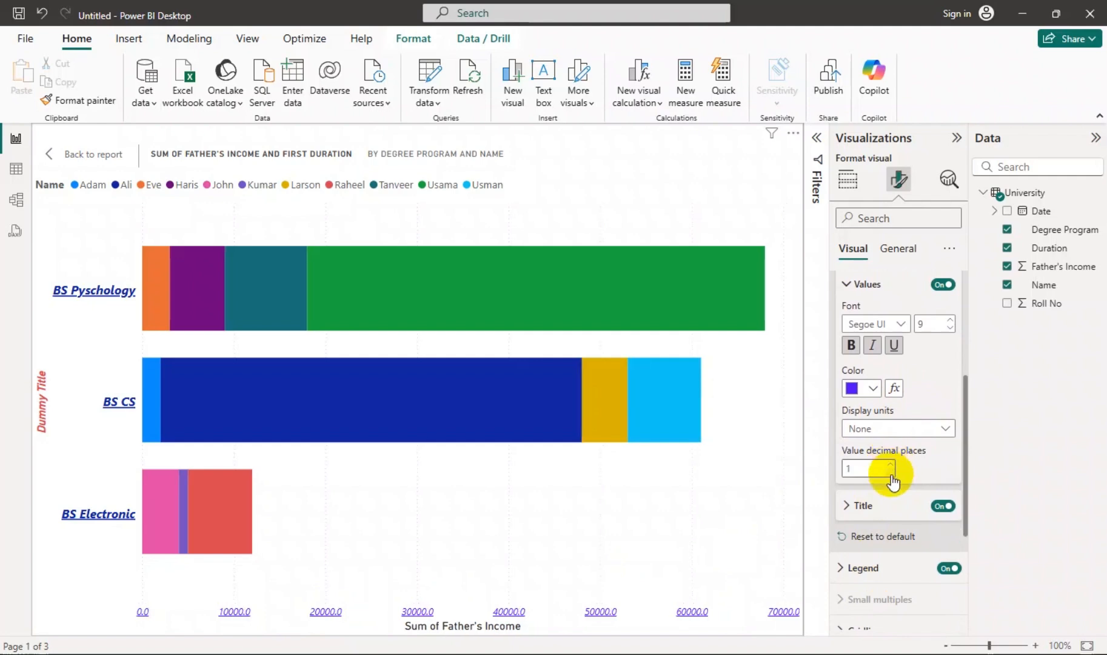
double_click(867, 468)
key(BackSpace)
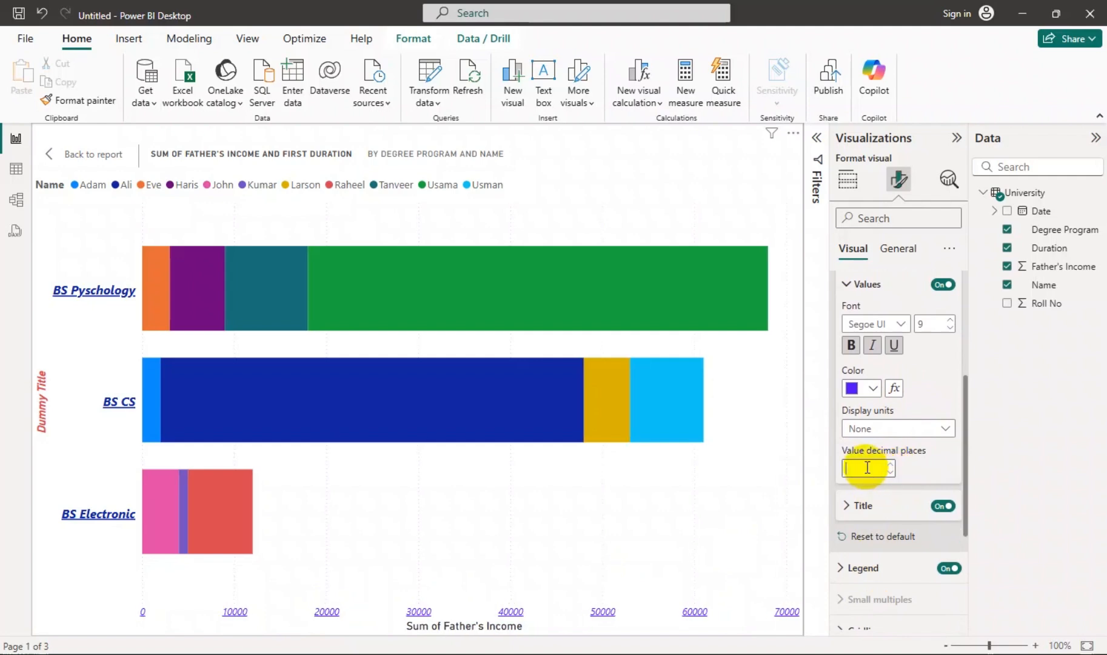
click(918, 465)
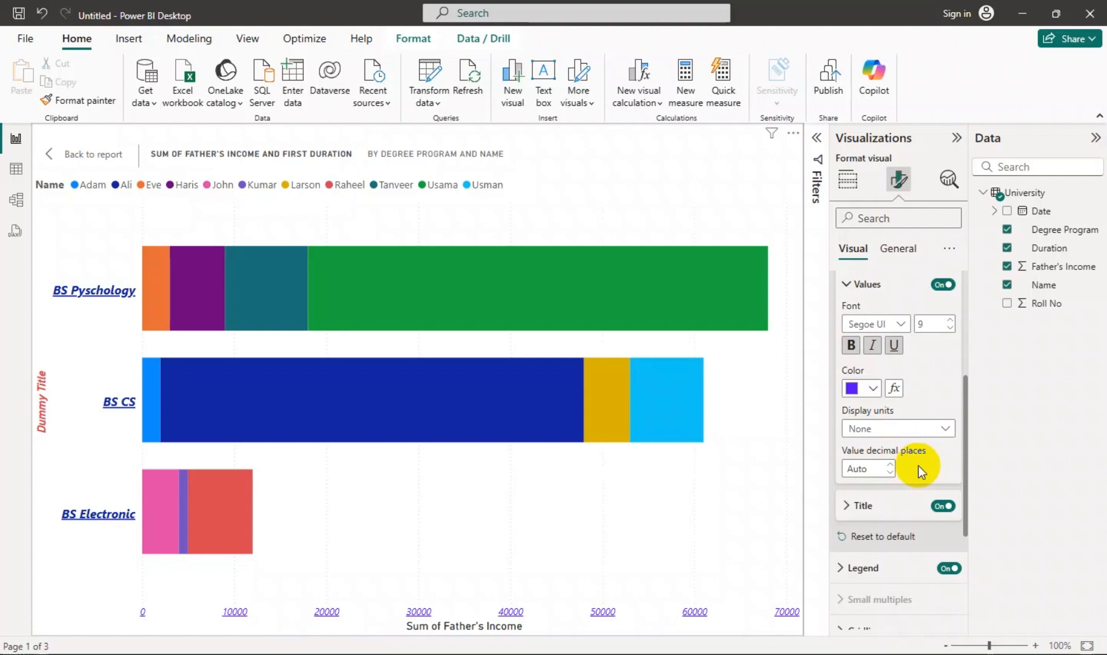
Step: Examine the X-axis title's text, style, font and color options
scroll(919, 467, down, 3)
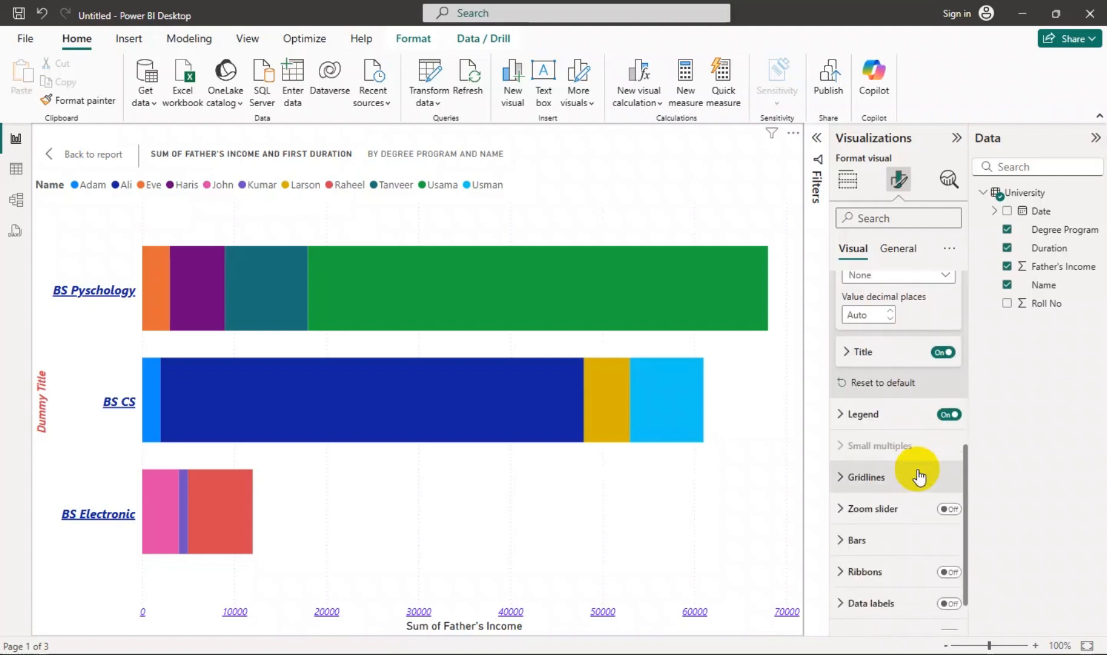
click(890, 361)
click(881, 391)
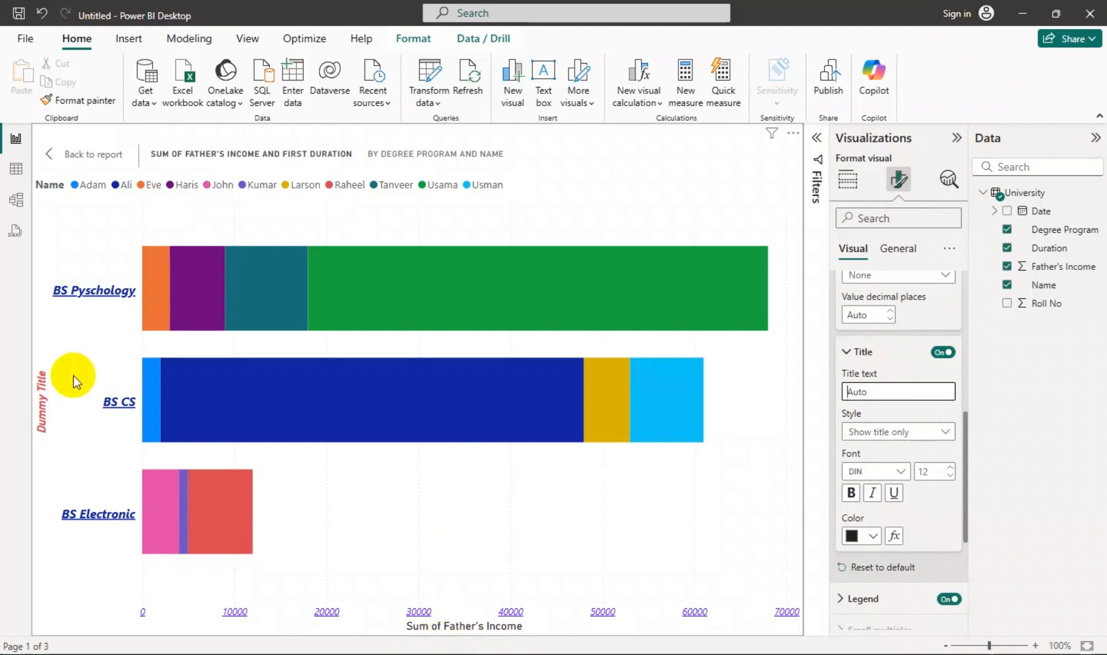
click(859, 355)
Step: Try hiding the chart's legend, and turn it back on
scroll(867, 382, down, 1)
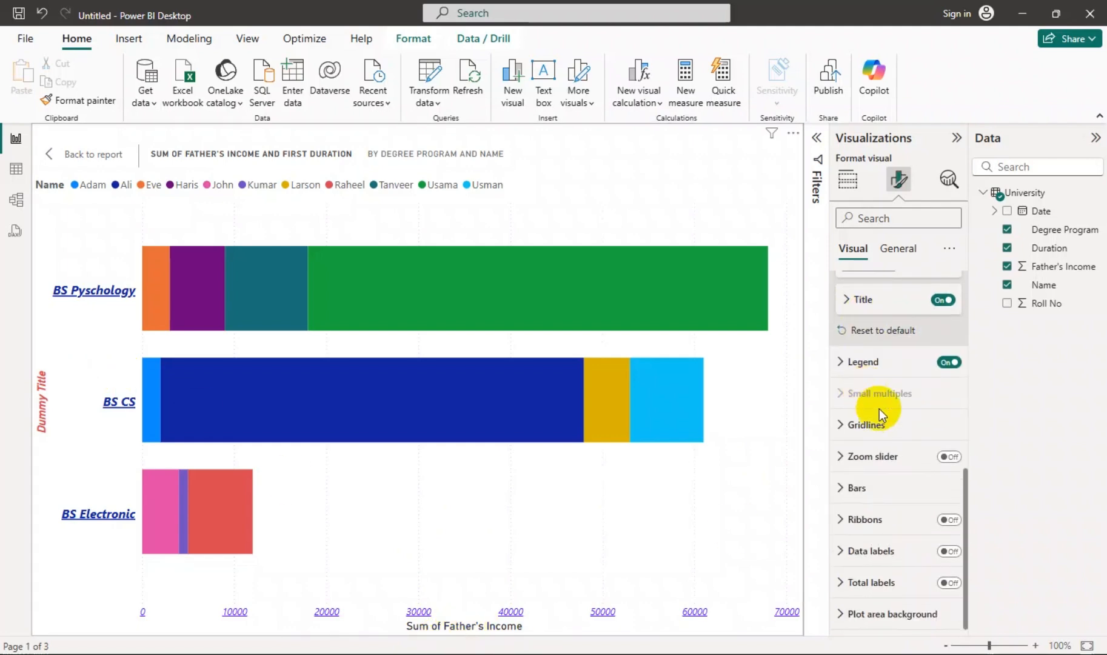
click(879, 367)
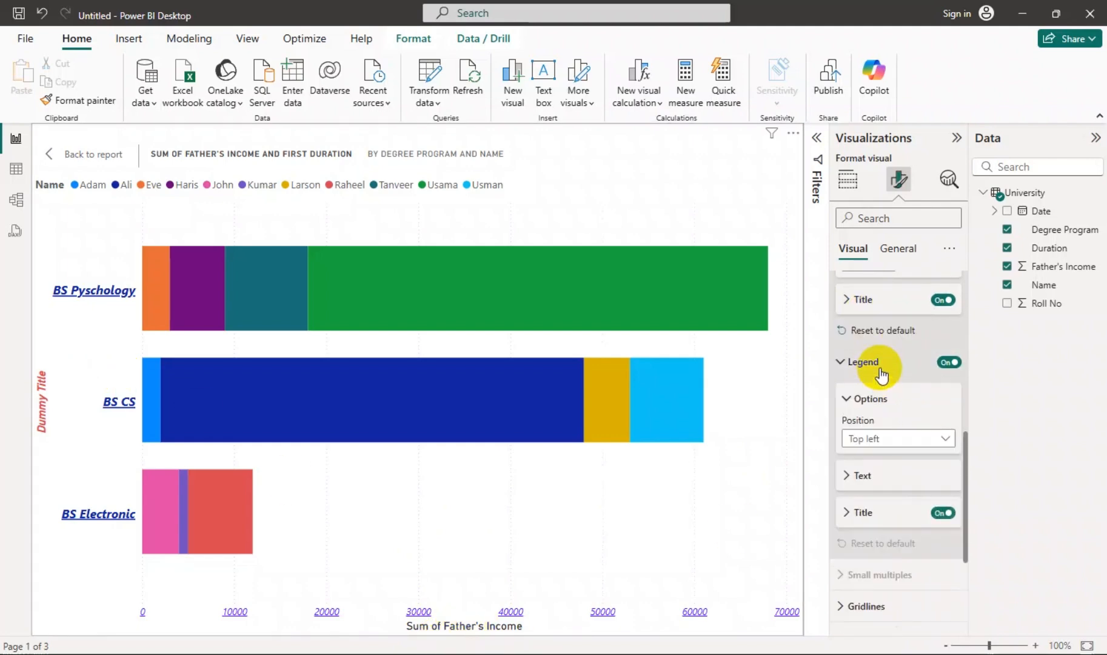
click(947, 363)
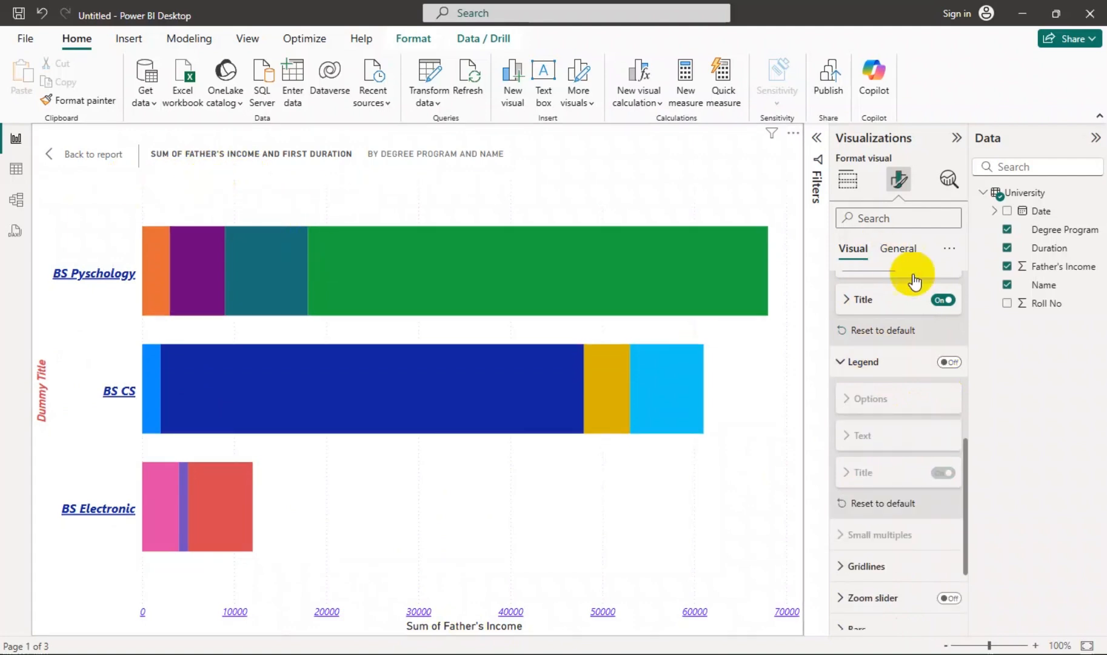
click(949, 362)
Step: Try the legend at Center left, and settle on the Top center position
click(891, 449)
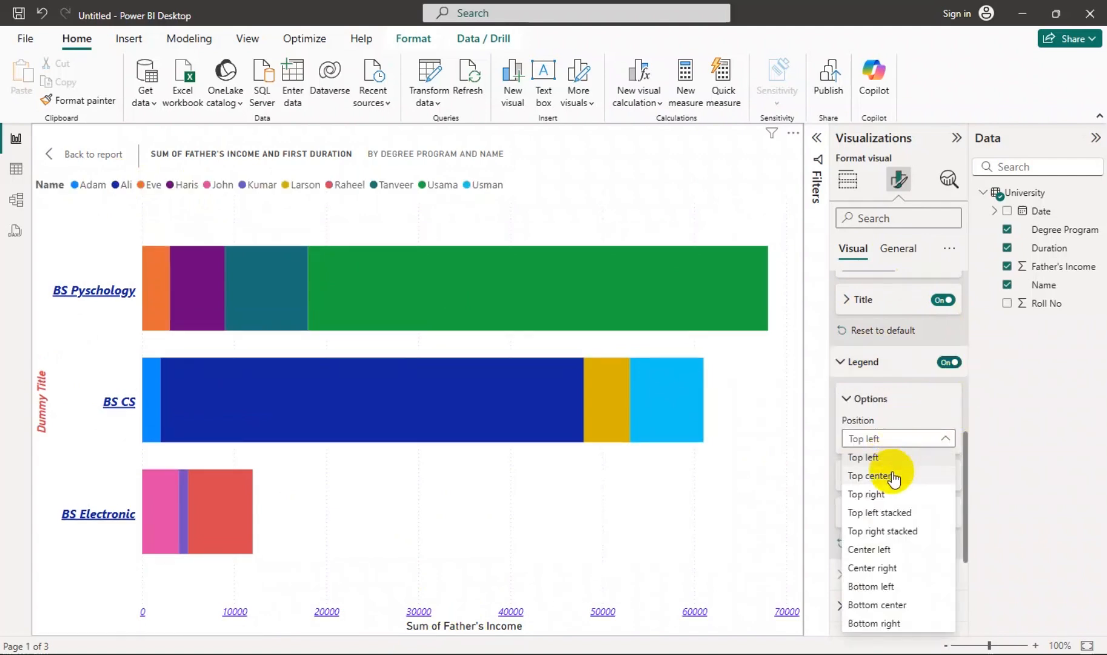
click(893, 475)
click(870, 446)
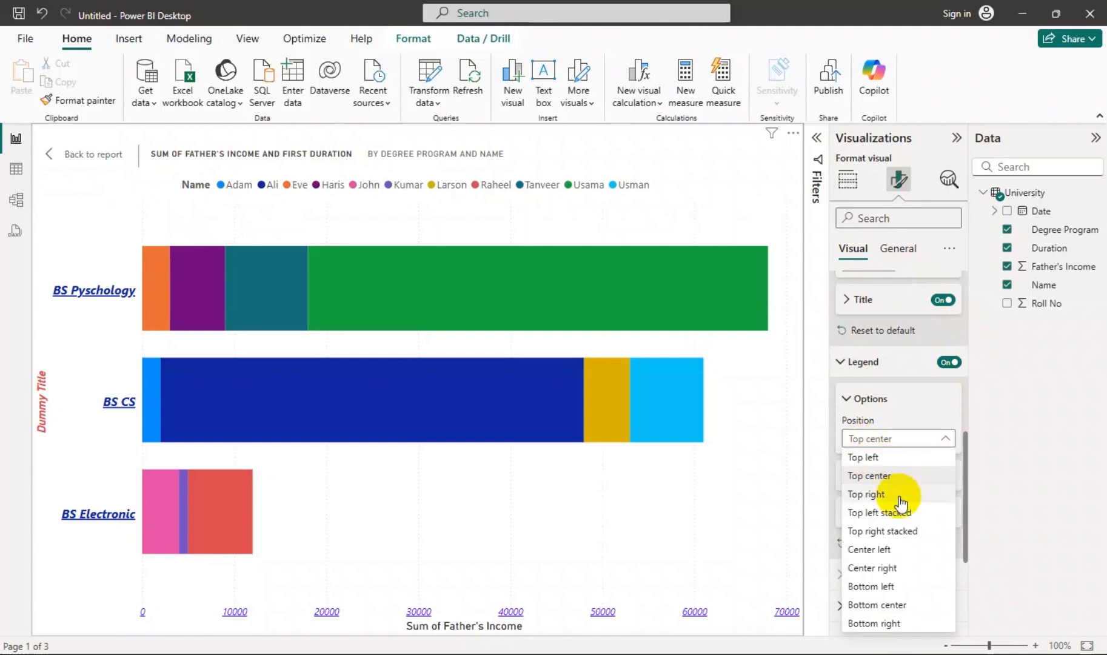
click(879, 547)
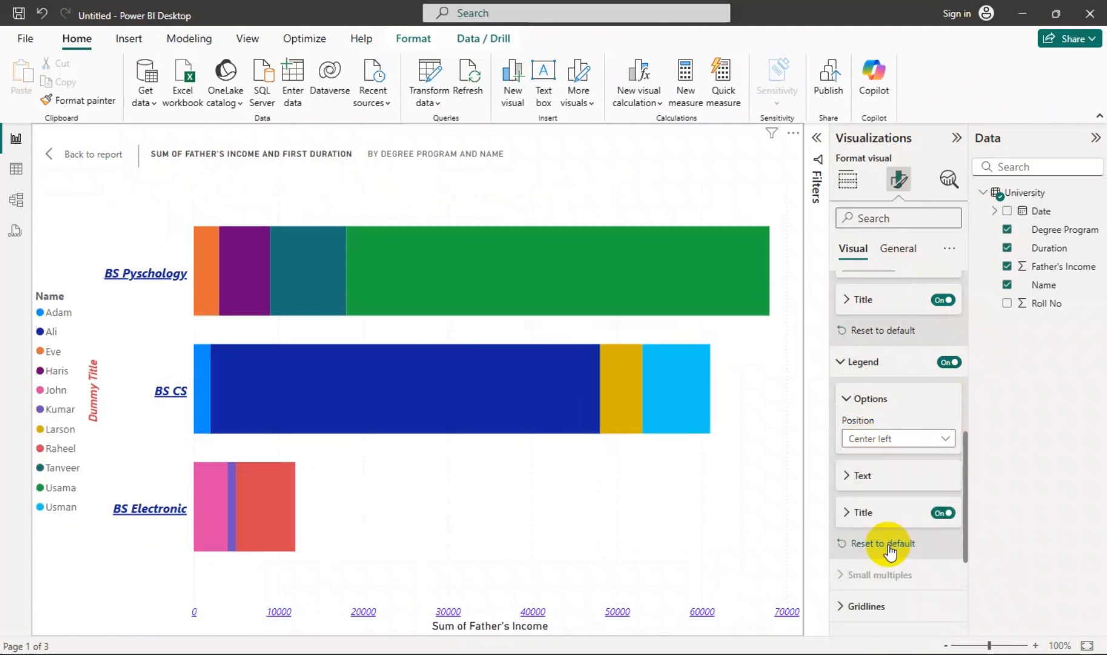
click(882, 439)
click(875, 478)
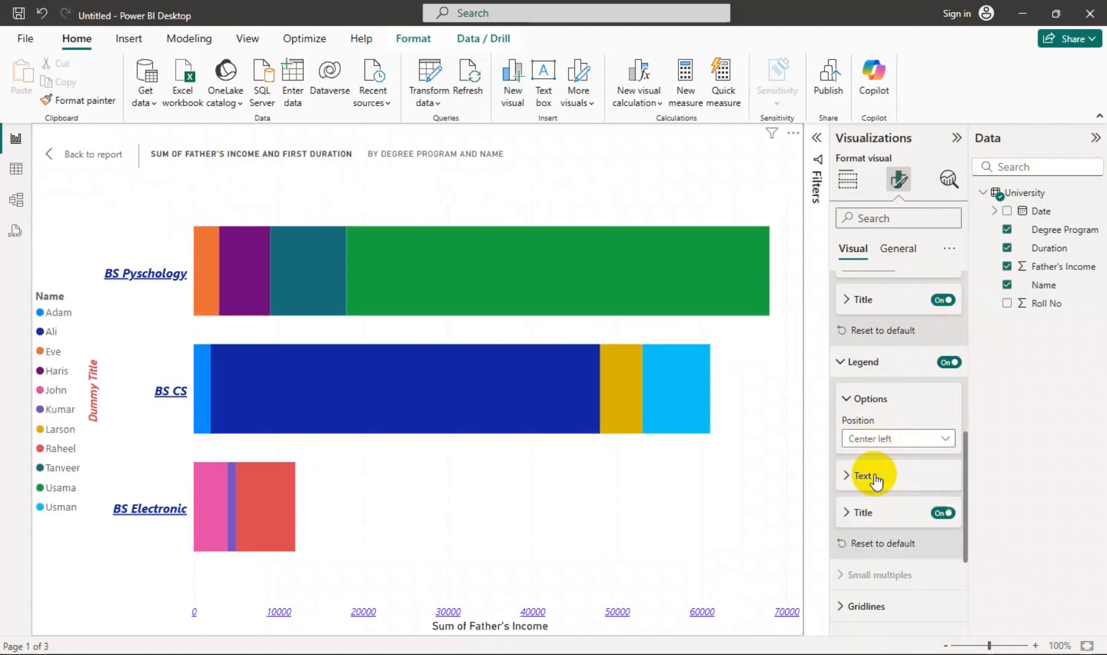
scroll(873, 479, down, 1)
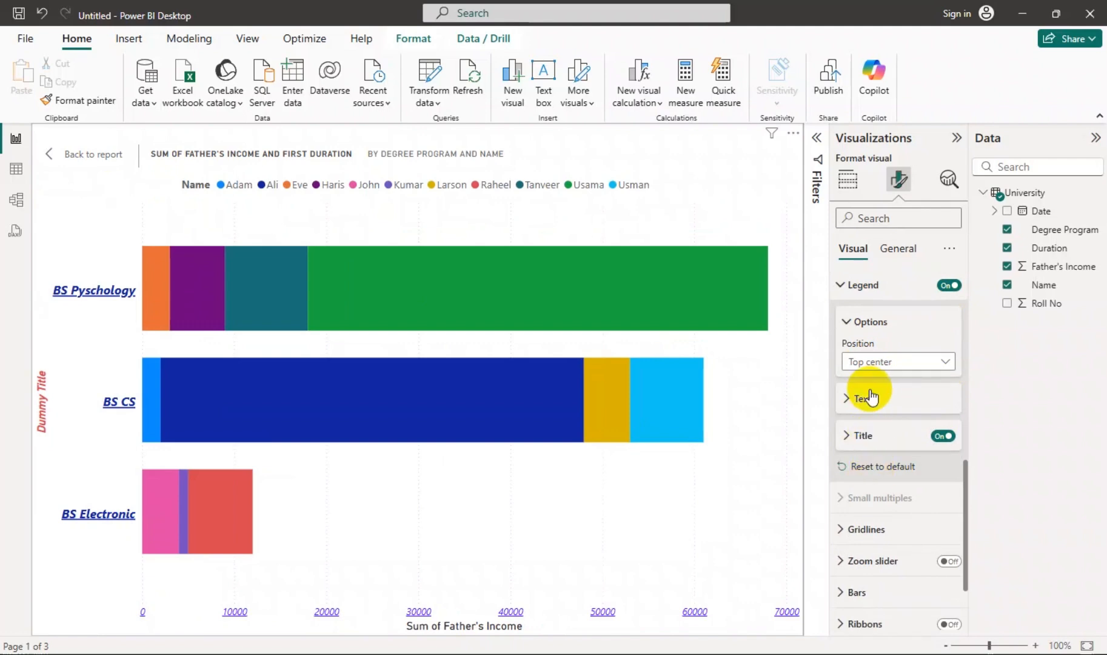
Step: Change the legend text color to dark blue
click(868, 398)
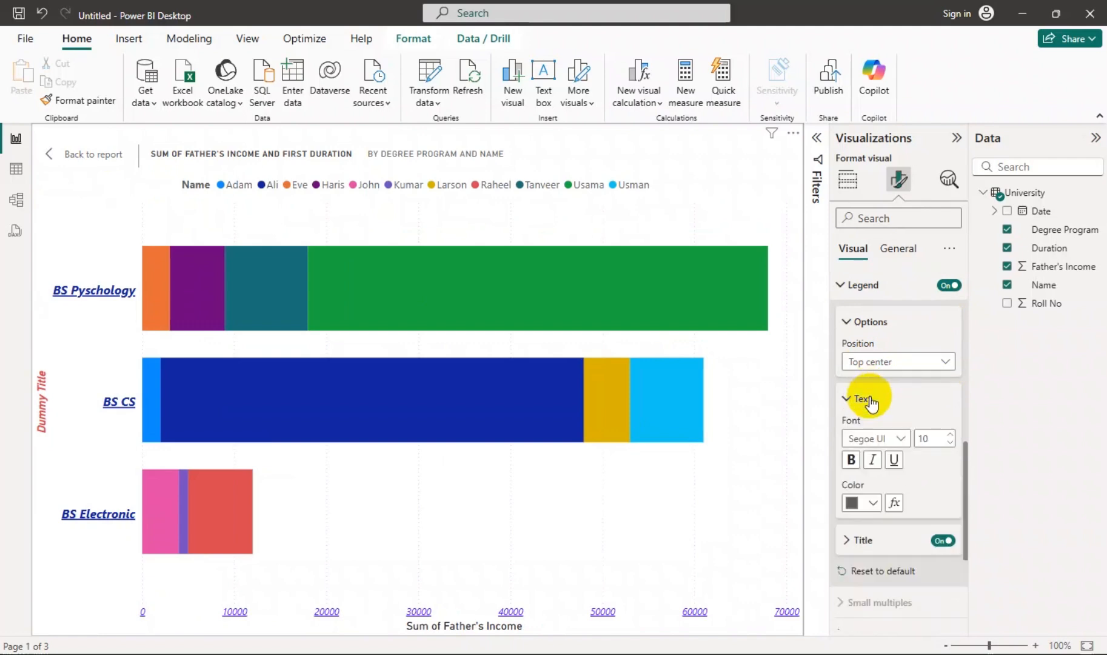
click(855, 503)
click(906, 439)
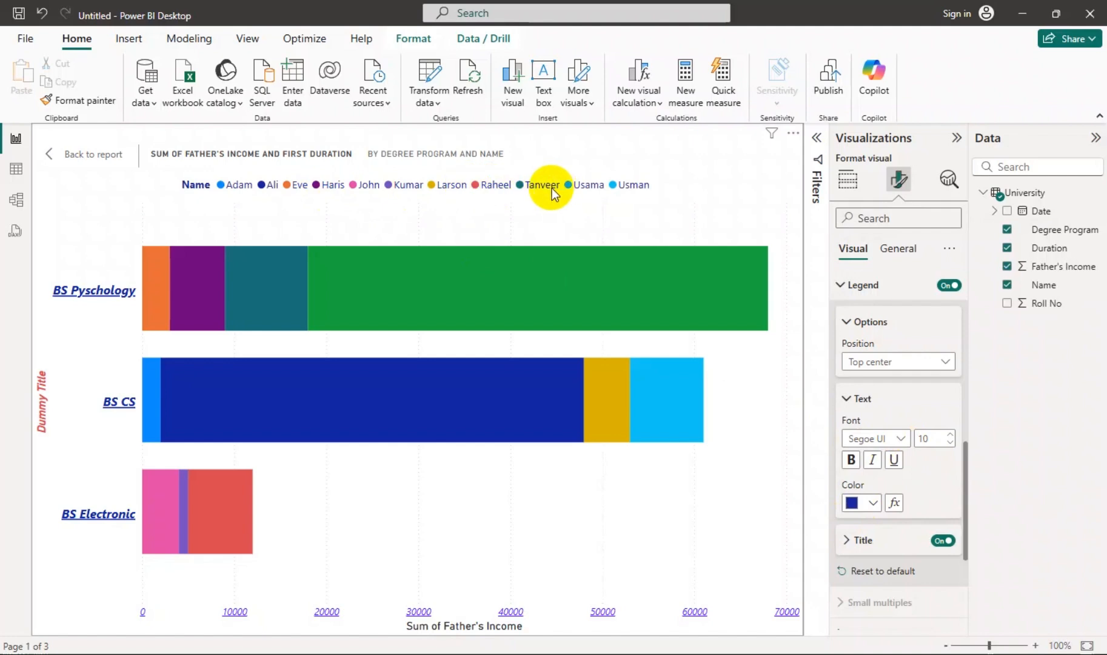
Step: Clear the title text of the legend
scroll(918, 468, down, 1)
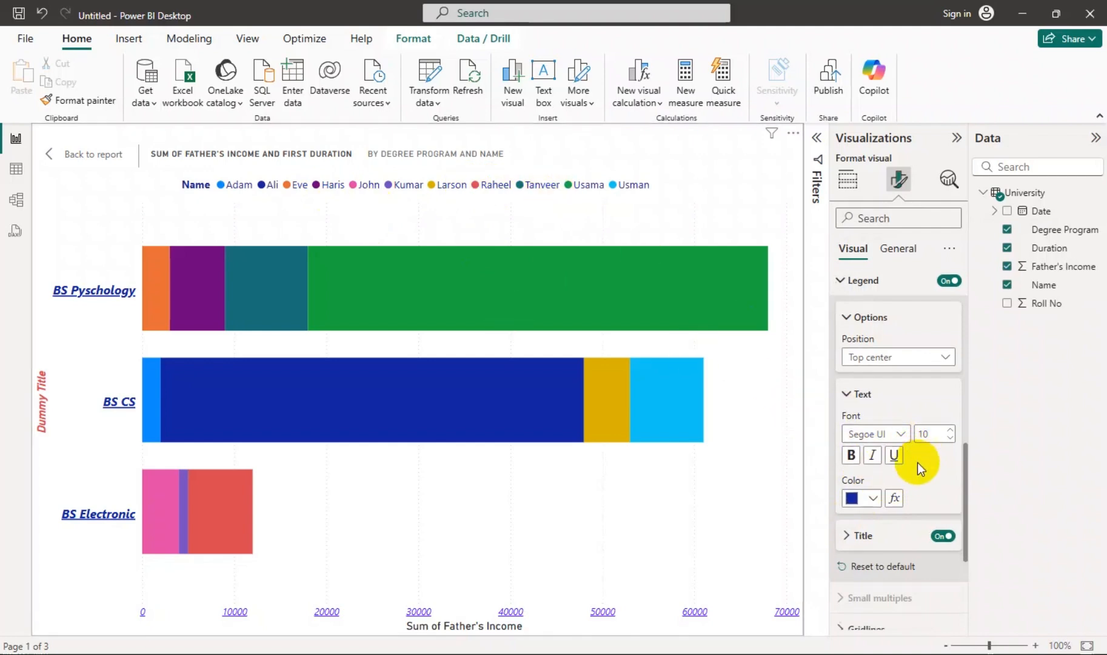
click(872, 465)
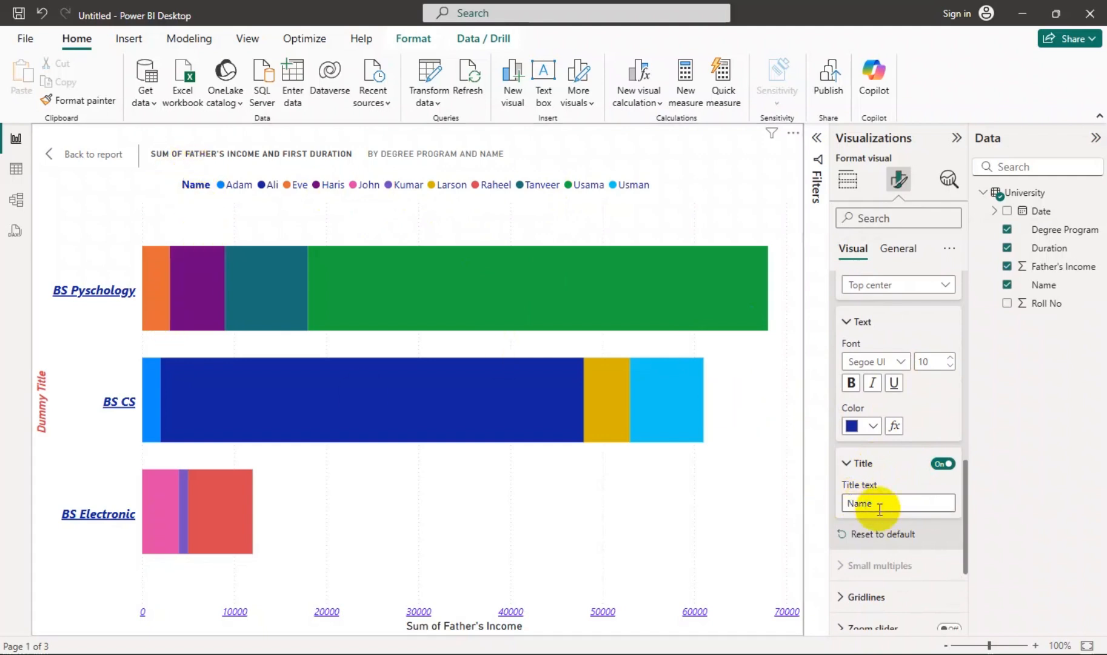
drag(877, 503, 819, 506)
key(BackSpace)
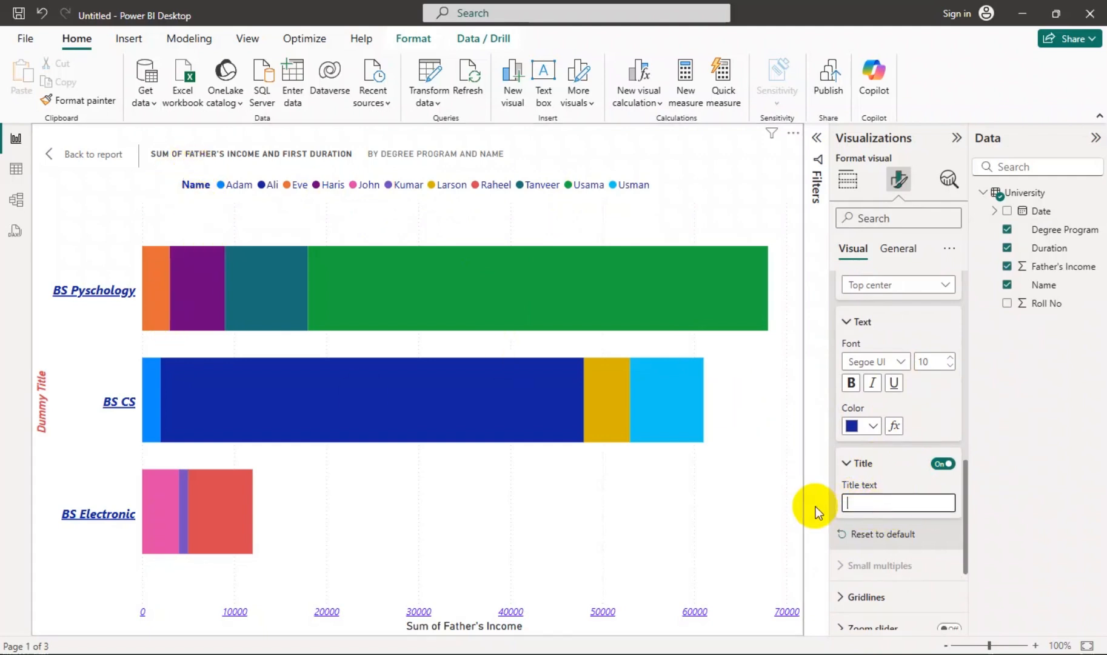
scroll(907, 504, down, 3)
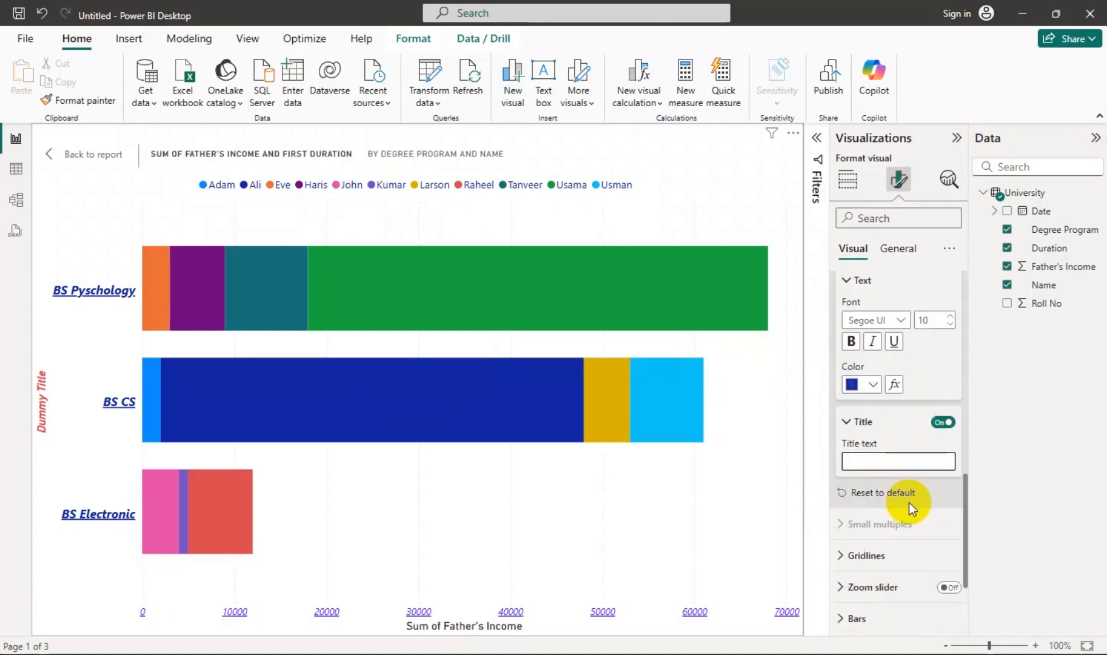
Step: Color the vertical gridlines black, and toggle them off and on again
scroll(870, 476, down, 3)
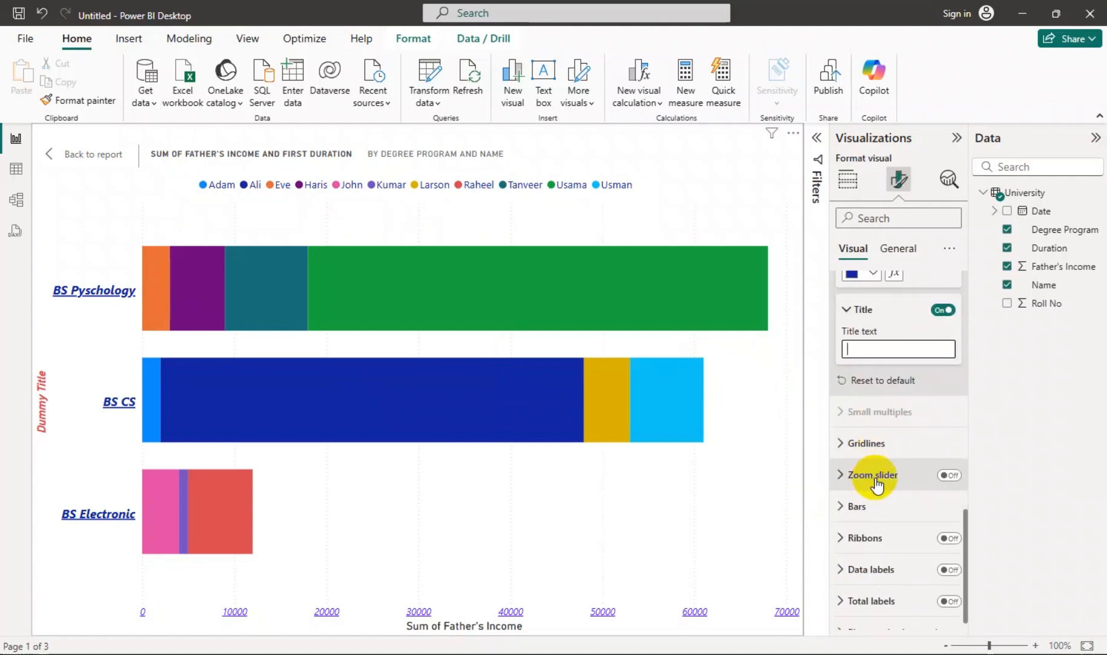
click(871, 446)
scroll(874, 453, down, 3)
scroll(874, 453, down, 2)
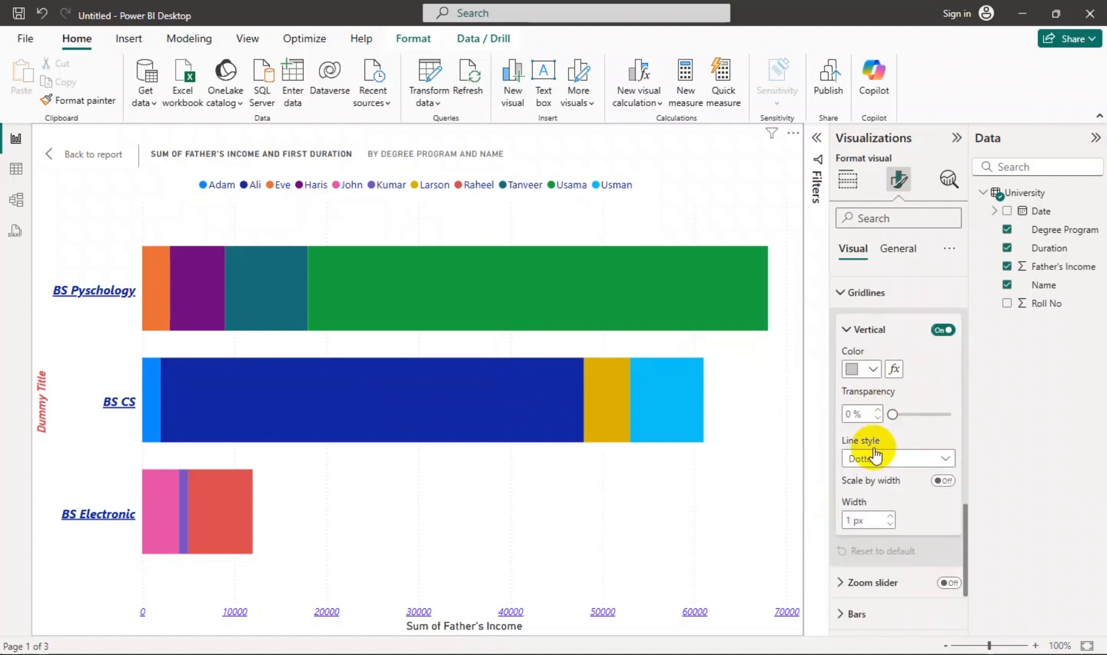
click(873, 366)
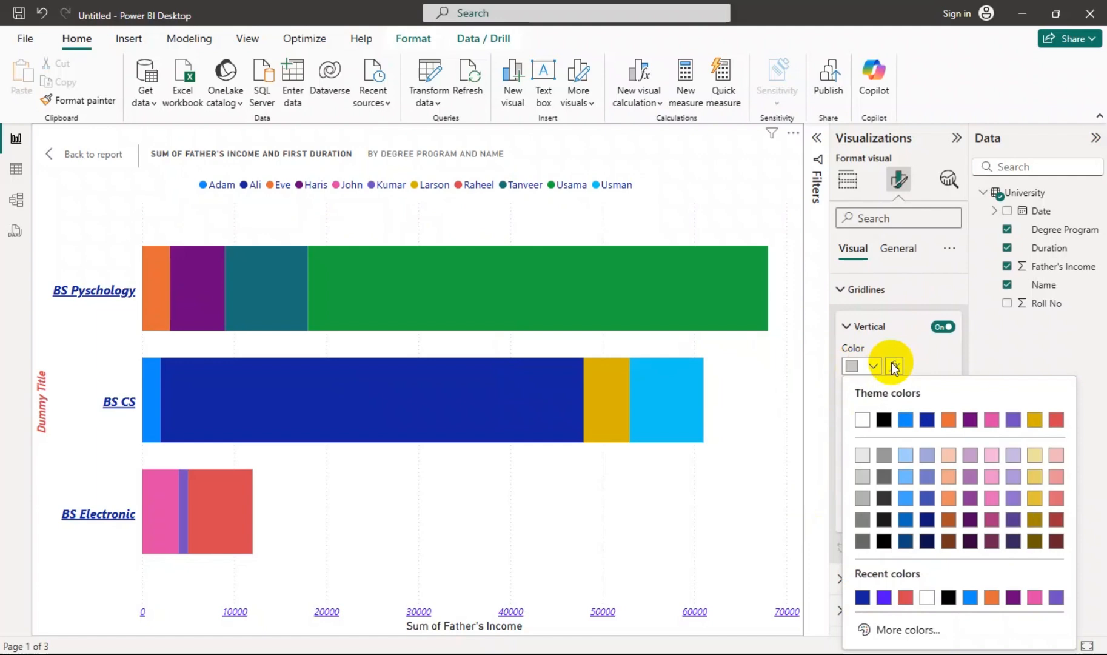
click(884, 418)
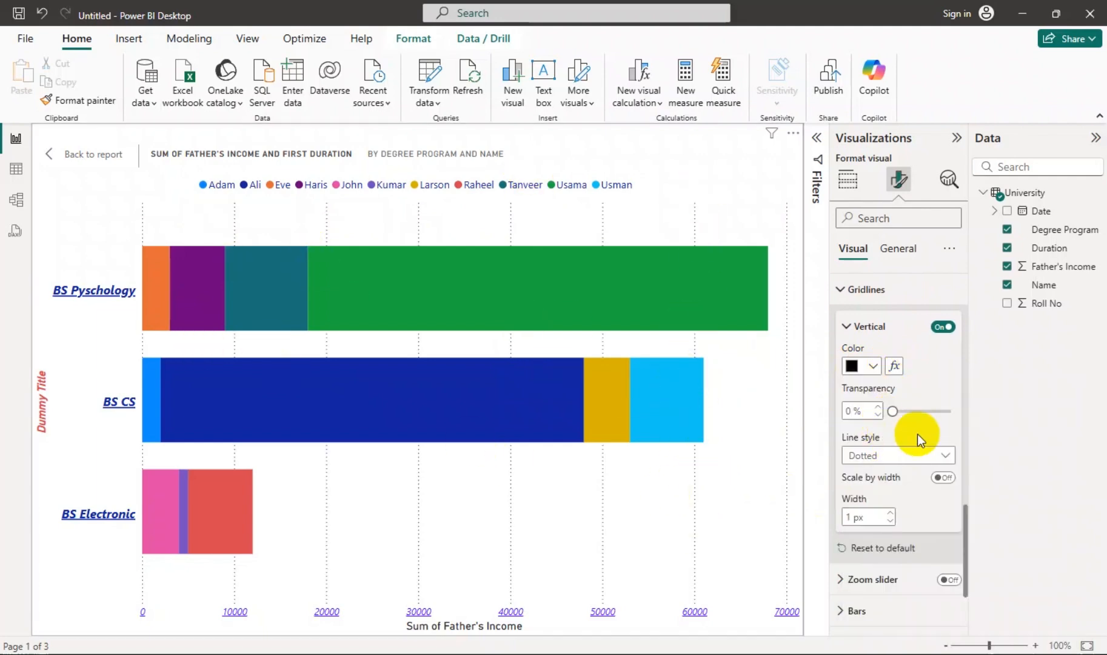
click(941, 327)
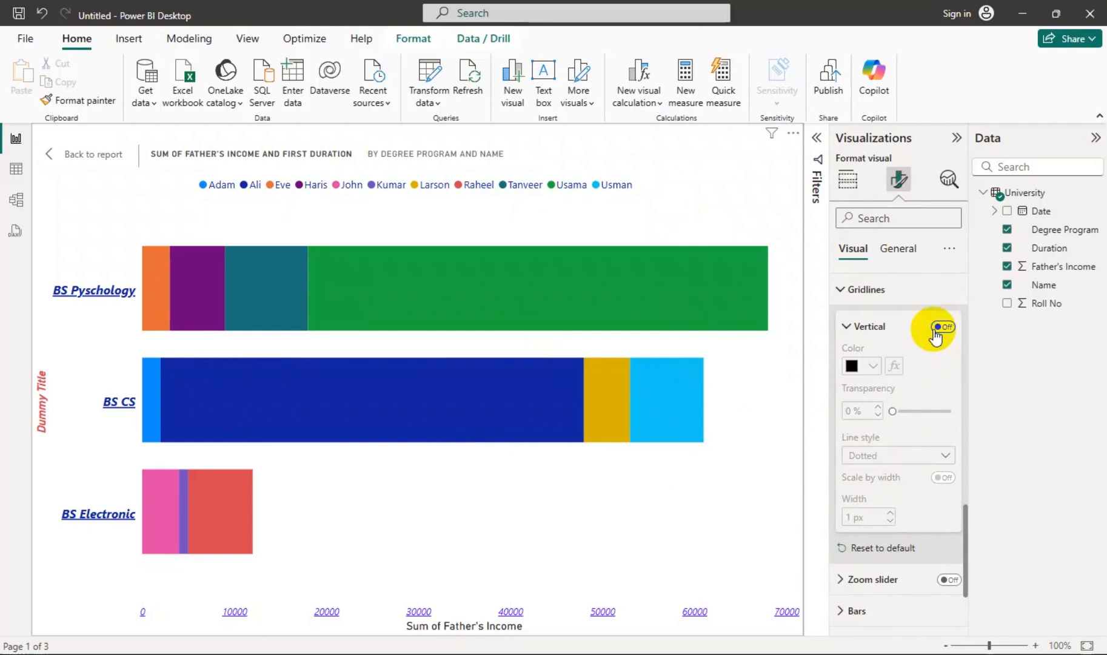
click(941, 327)
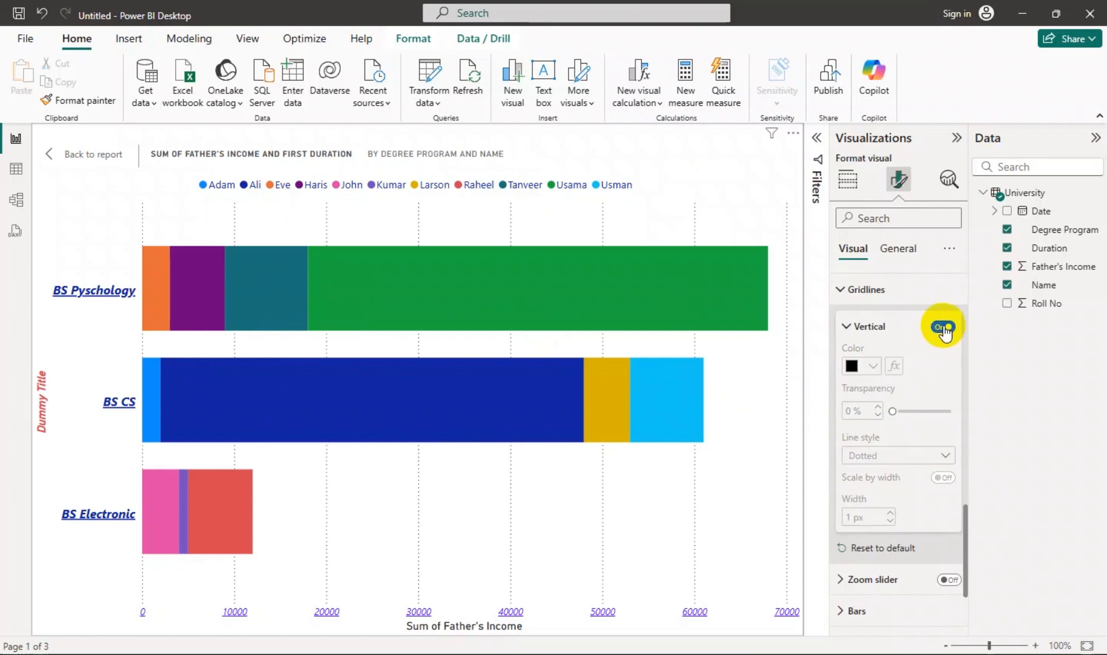
Step: Try the Dashed line style for the vertical gridlines, and settle on Custom
click(876, 454)
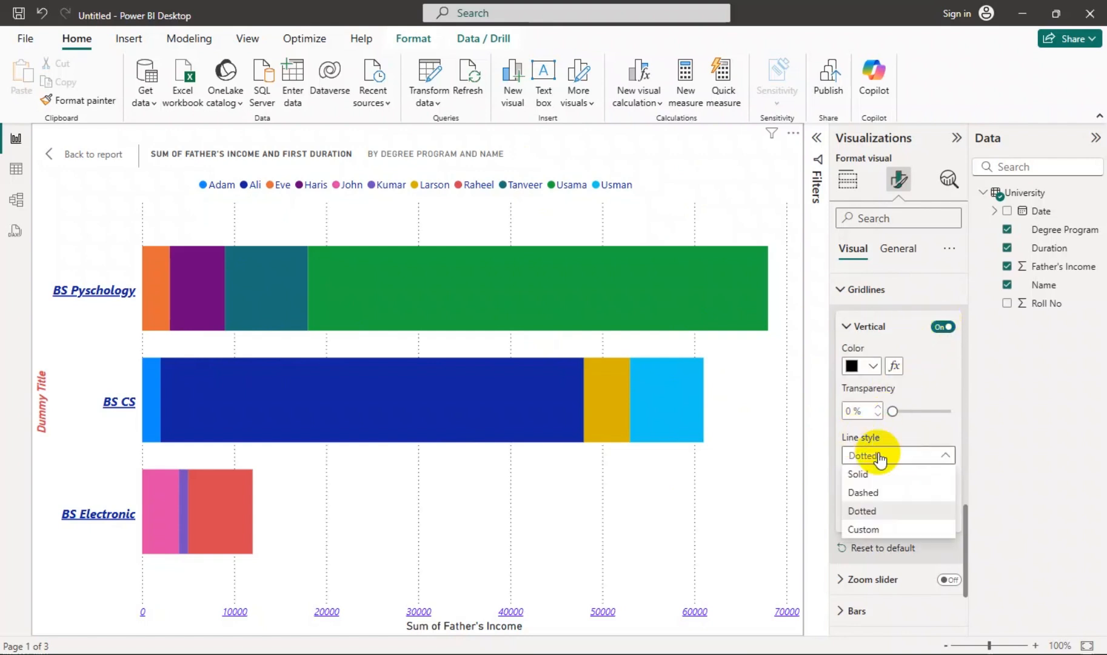
click(882, 492)
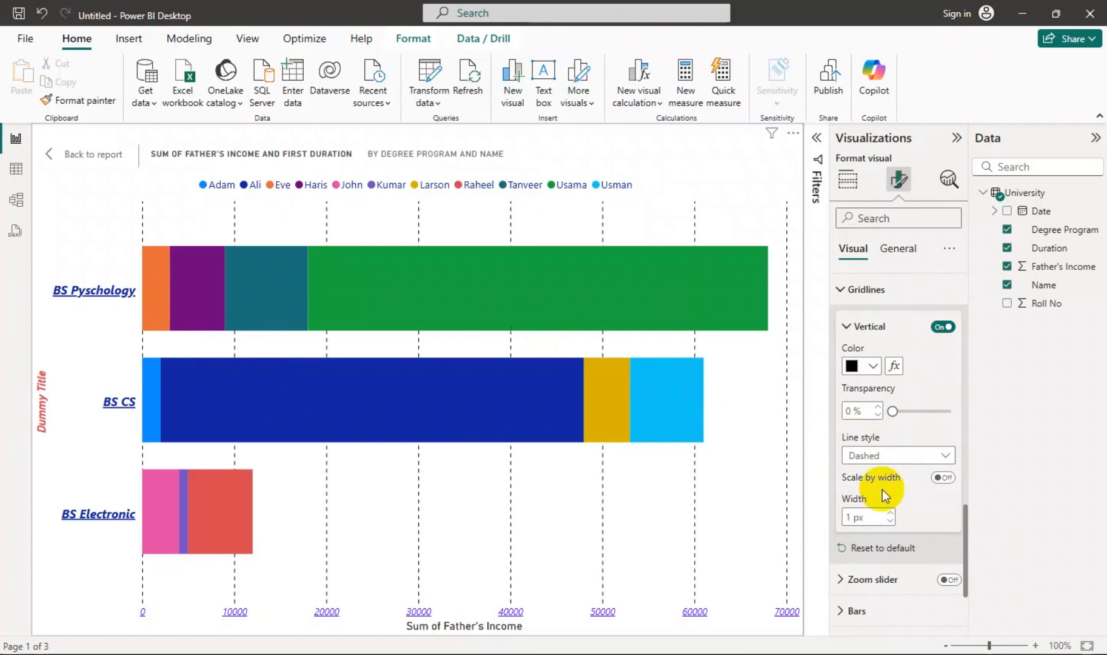
click(882, 456)
click(870, 527)
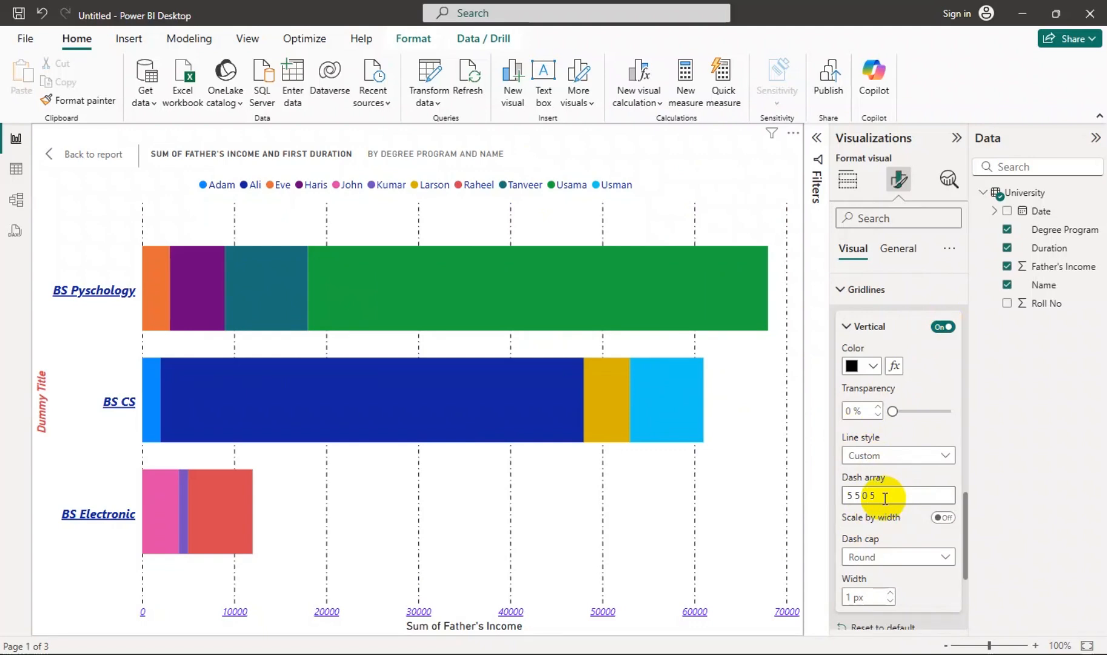
Step: Set the dash array of the vertical gridlines to 5 5 5 5
click(867, 496)
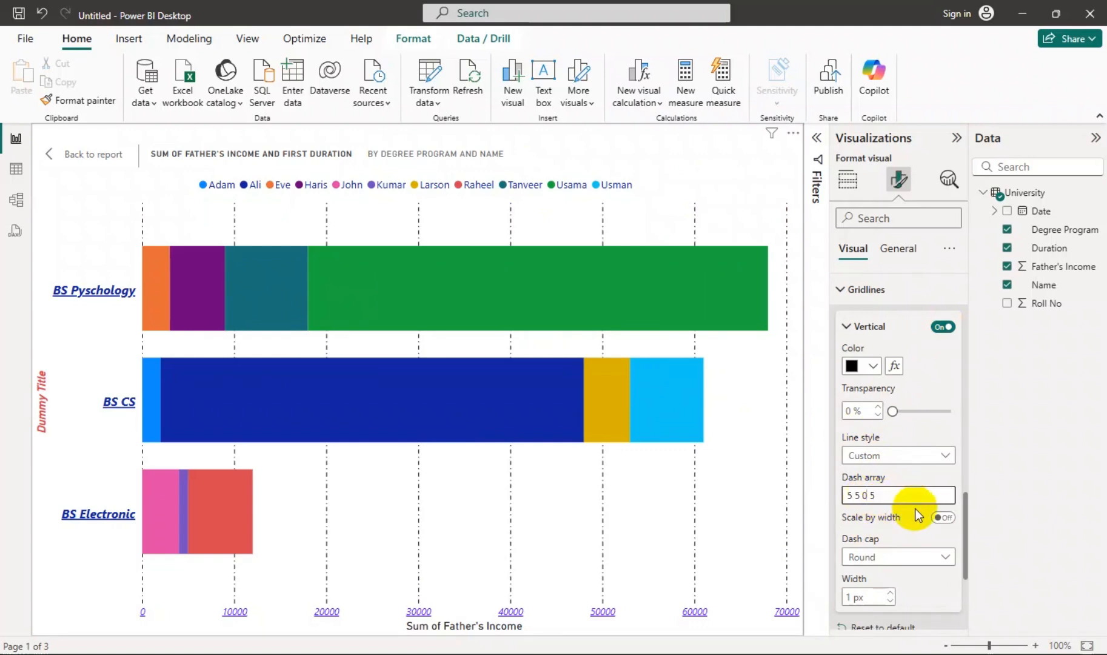
key(BackSpace)
text(5)
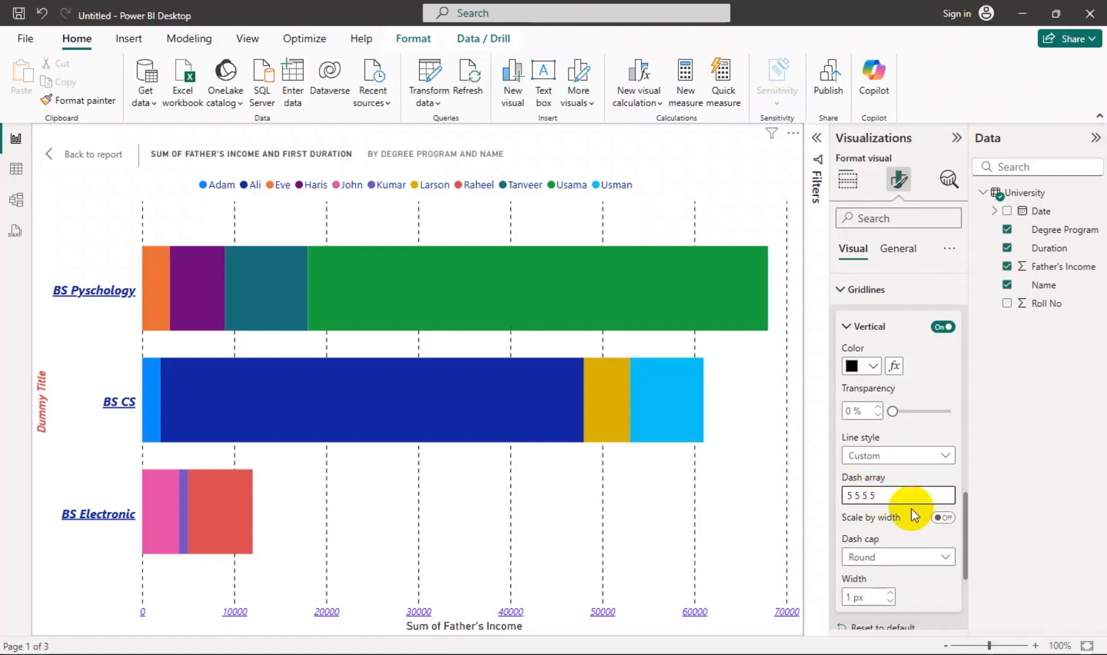
Step: Change the dash array of the vertical gridlines to 0 5 5 0
key(Left)
key(Left)
key(Left)
key(Left)
key(Delete)
text(0)
key(Right)
key(Right)
key(Right)
key(Right)
key(Right)
key(Right)
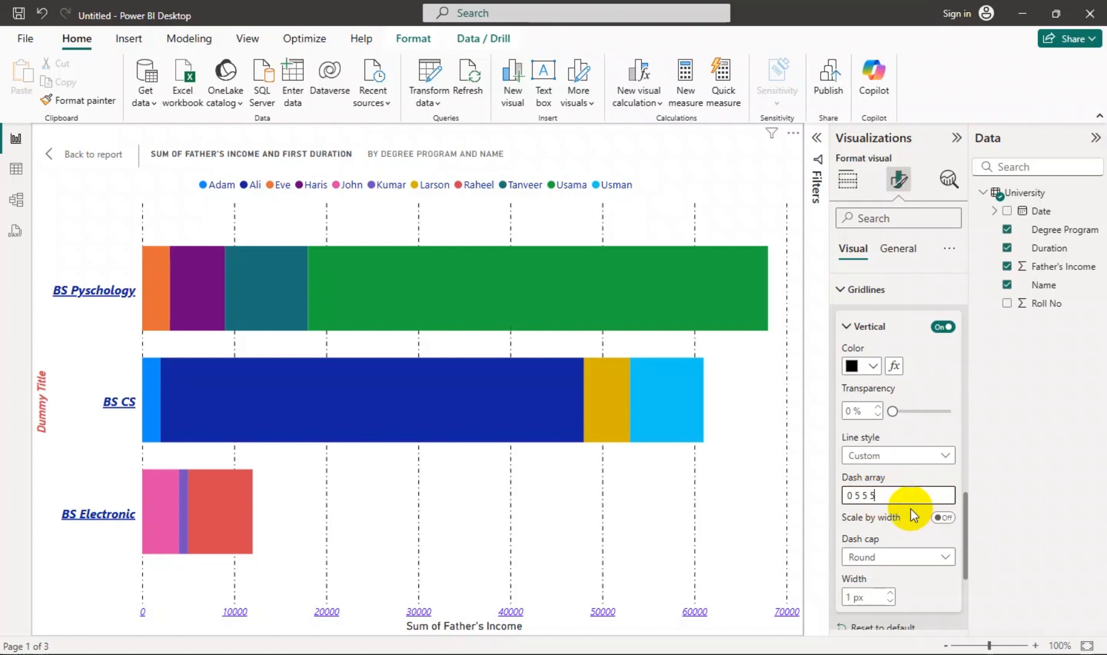
key(BackSpace)
text(0)
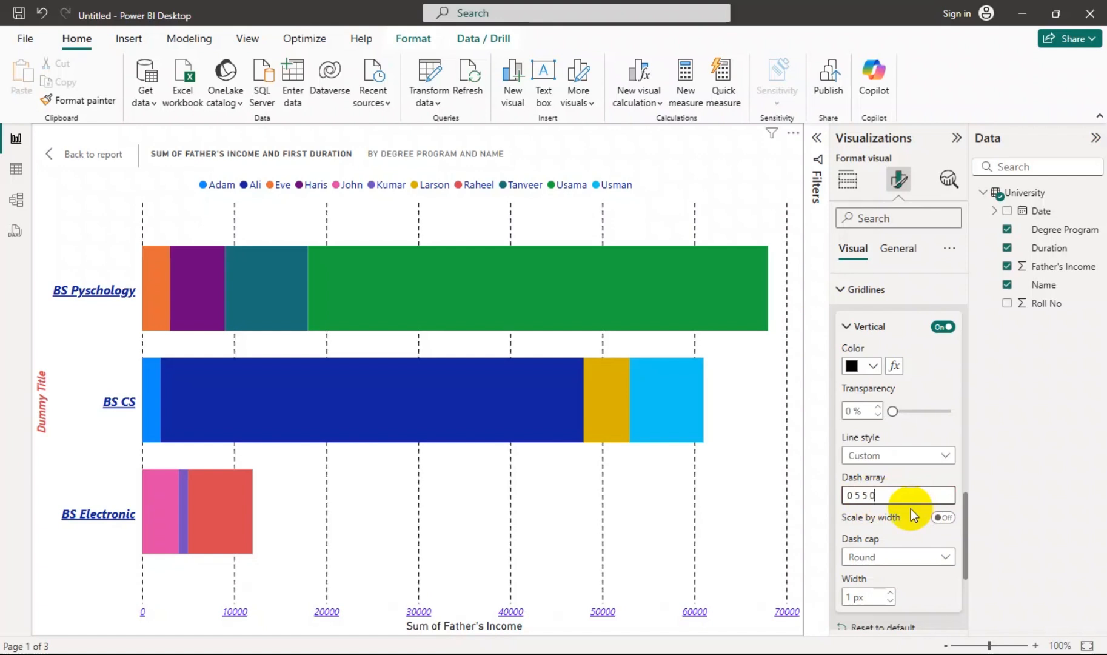
Step: Set the line style of the vertical gridlines to Solid, and turn the vertical gridlines off
click(893, 455)
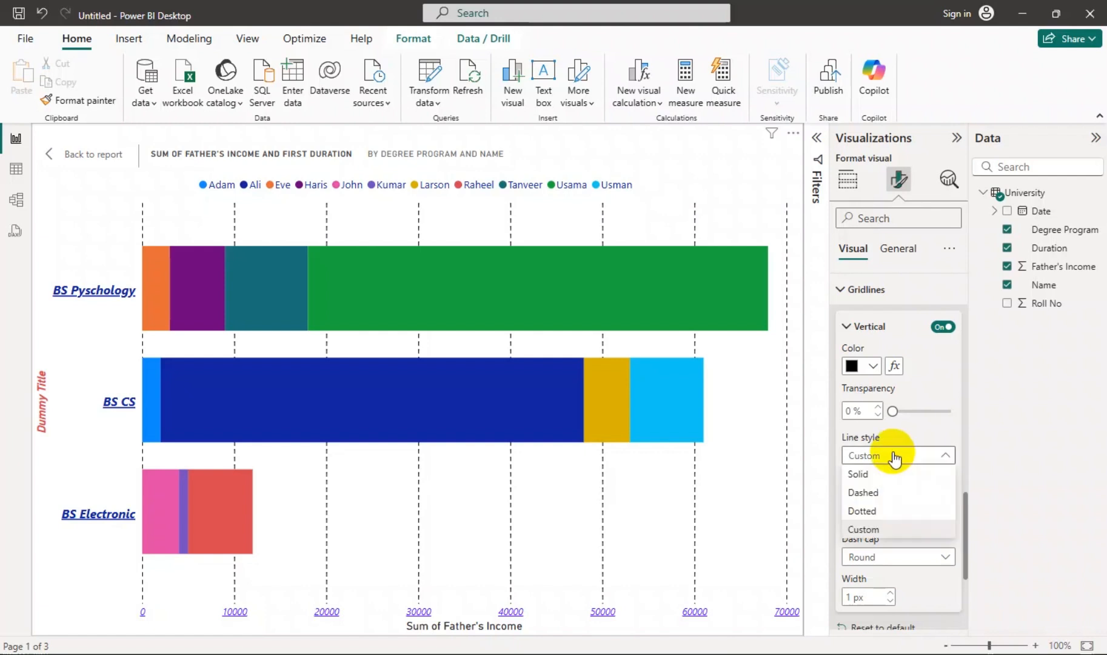
click(883, 474)
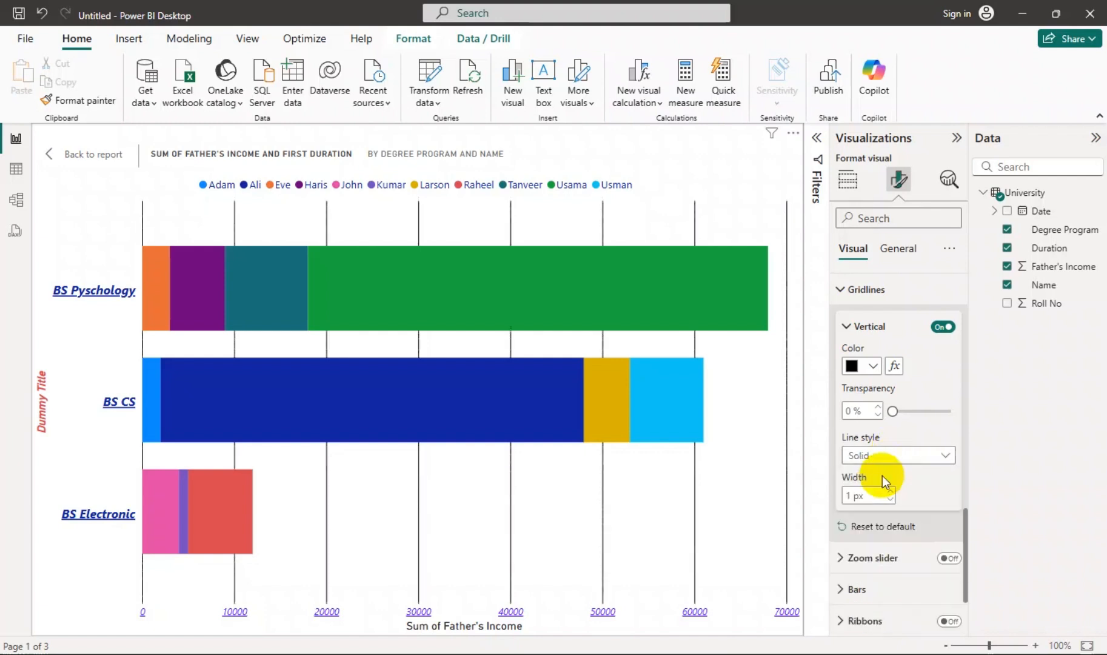
click(942, 326)
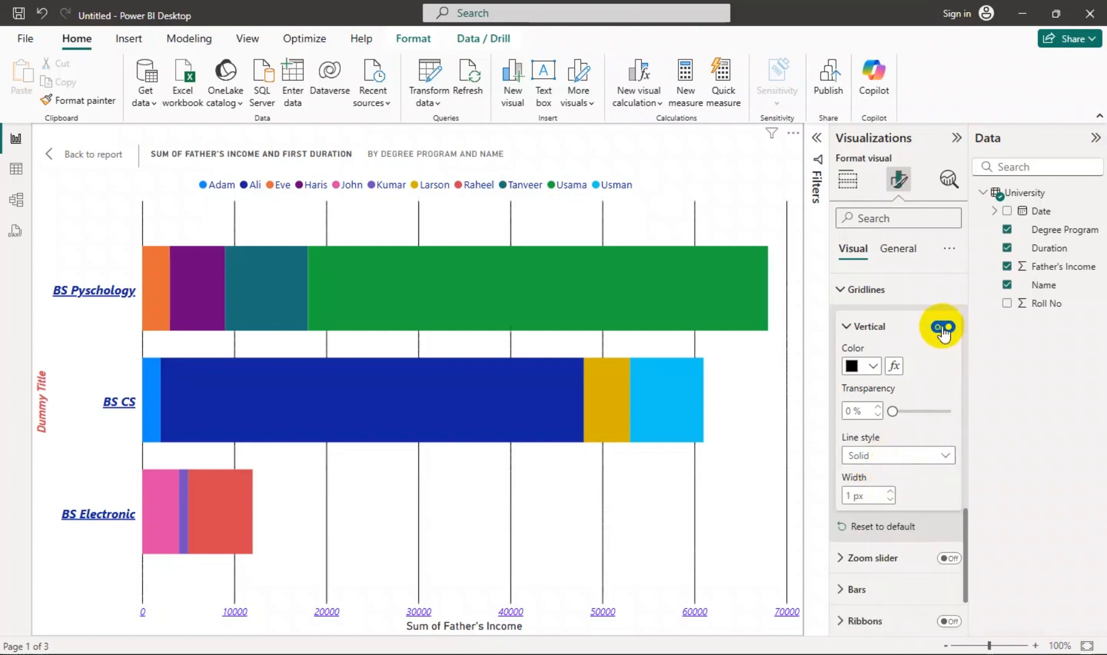
Step: Turn on the zoom slider for the x-axis and try out its upper handle
scroll(906, 474, down, 2)
click(883, 483)
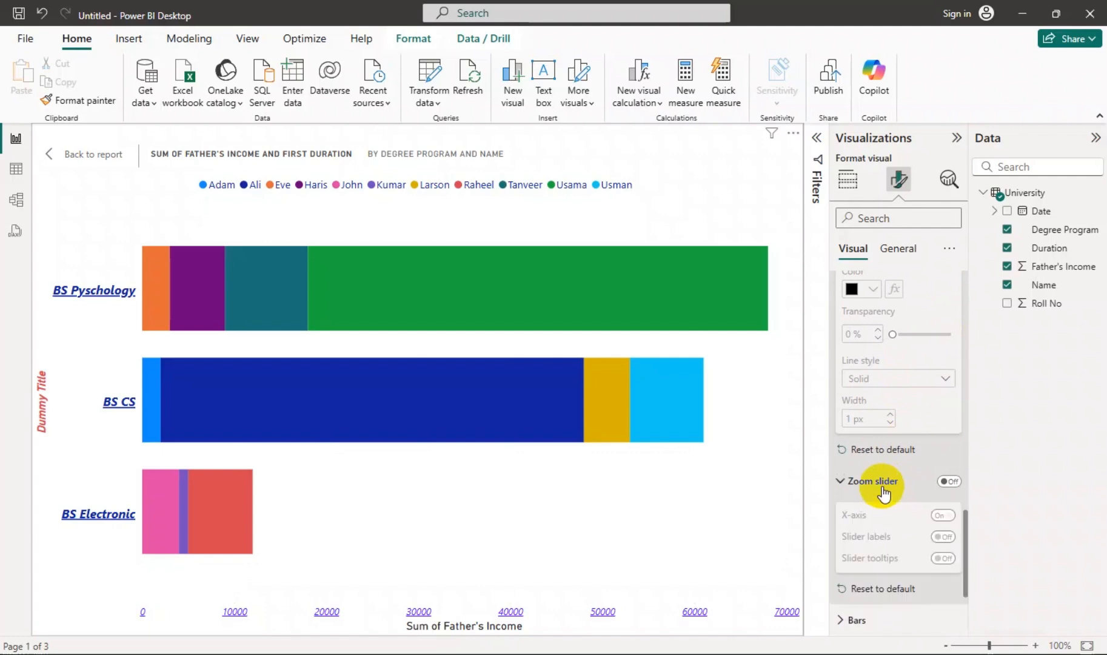
click(949, 481)
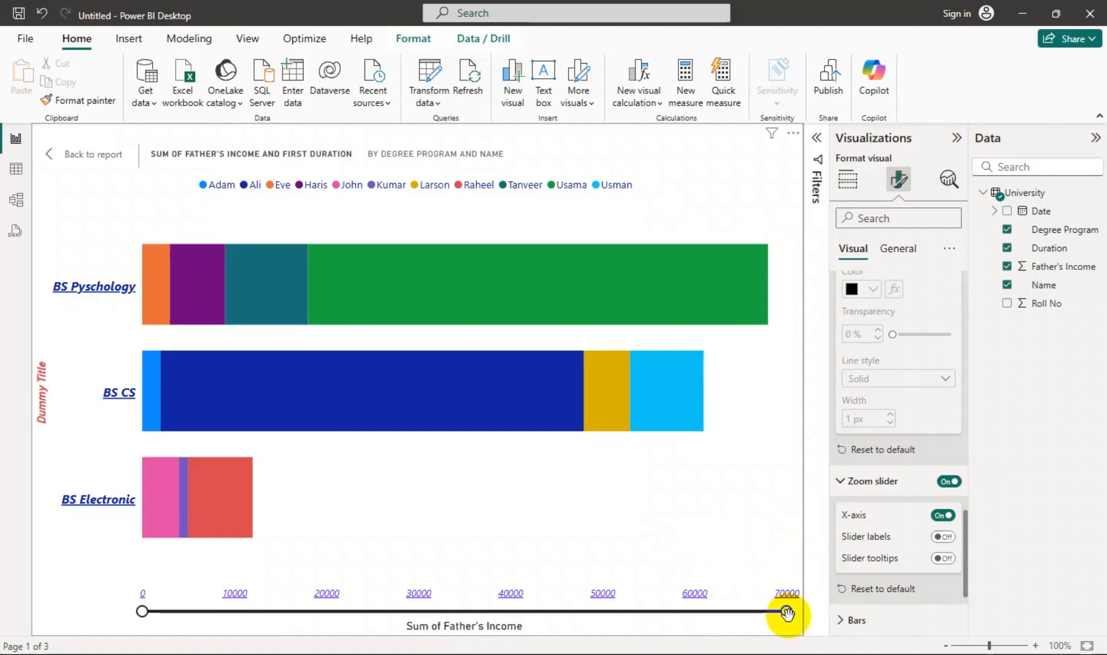
drag(784, 611, 811, 638)
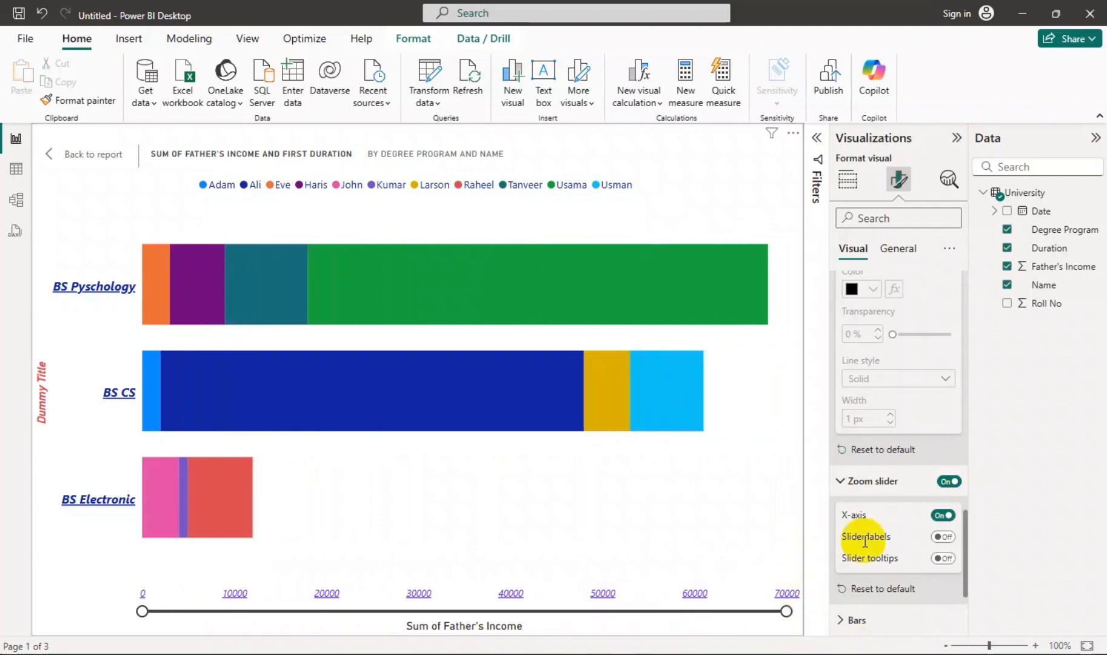
Step: Turn on the slider labels and pull the upper end of the zoom range slightly below 70000
scroll(878, 539, down, 2)
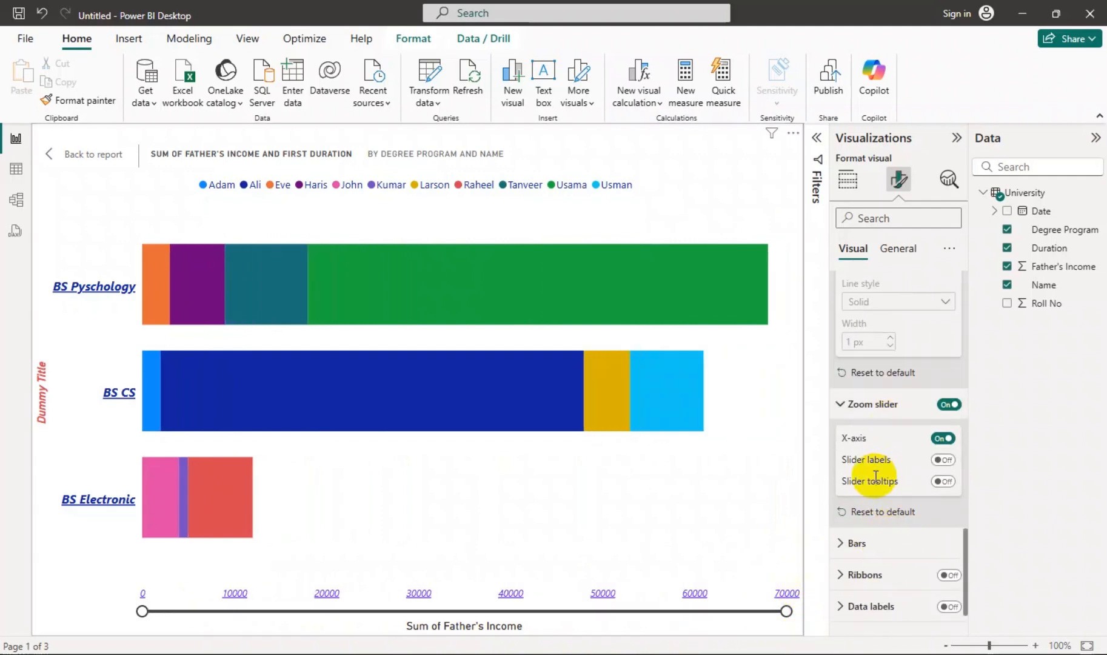
click(943, 460)
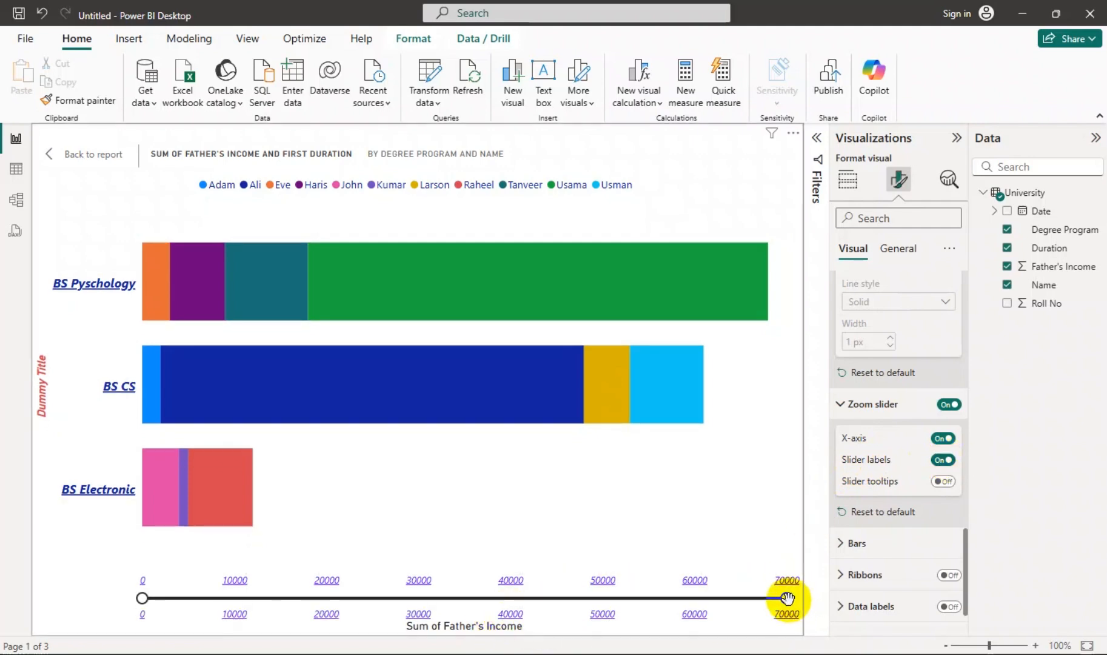
mouse_move(786, 598)
mouse_down()
mouse_move(563, 597)
mouse_move(780, 598)
mouse_up()
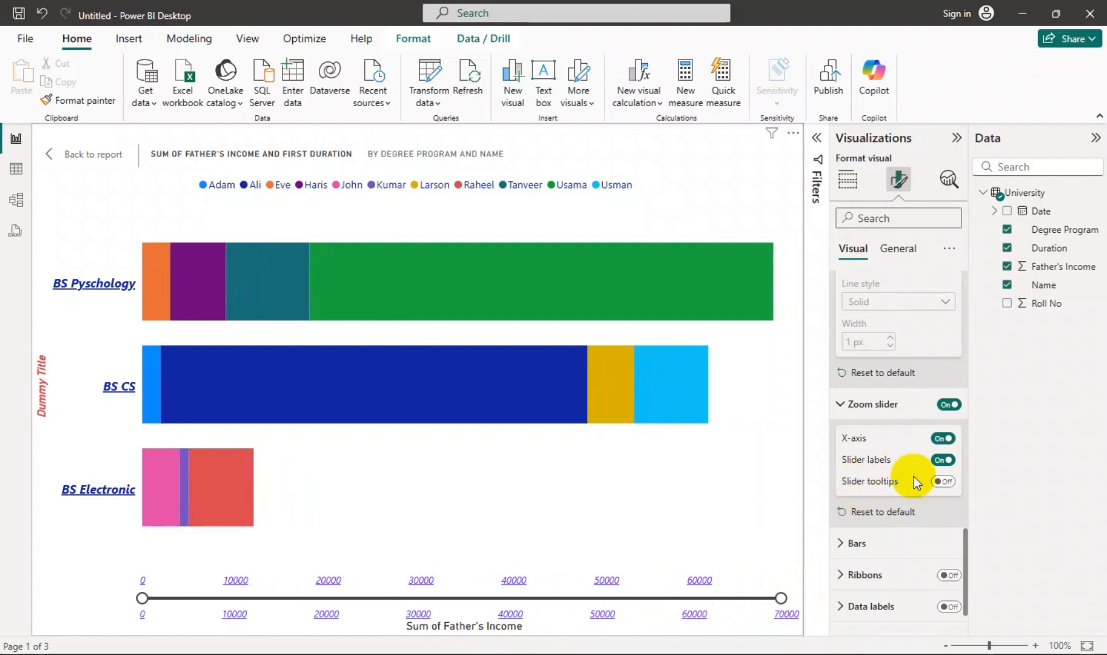
Step: Turn on the slider tooltips, and turn the zoom slider itself off
click(944, 481)
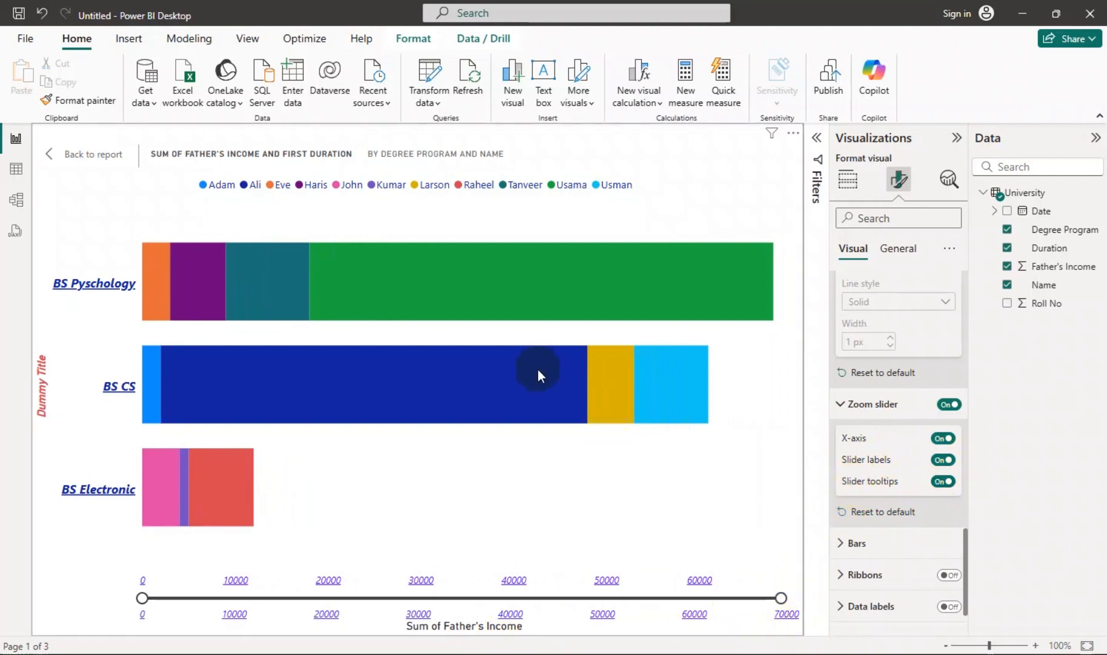
mouse_move(538, 369)
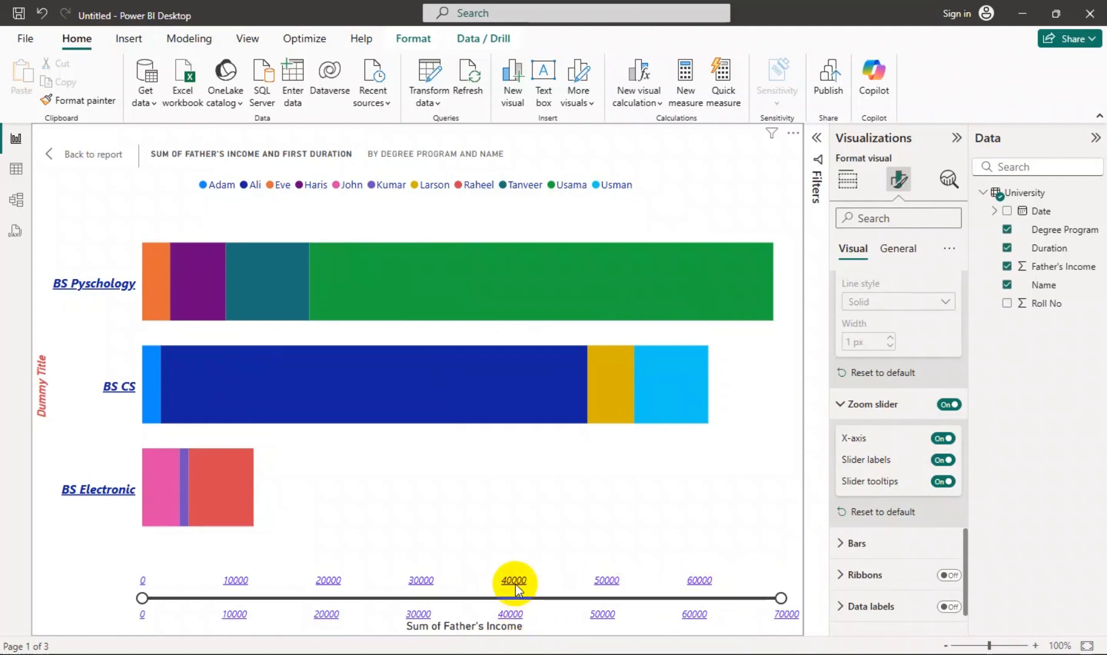
click(948, 404)
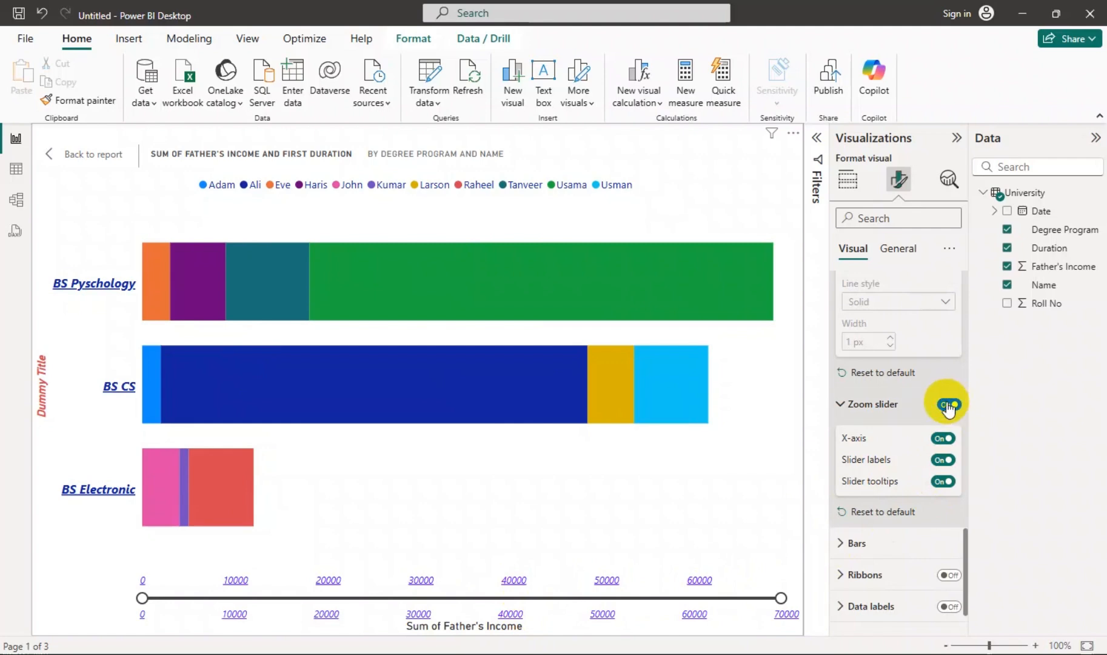
Step: Color the bars of the first series in the legend black
scroll(895, 490, down, 1)
click(876, 492)
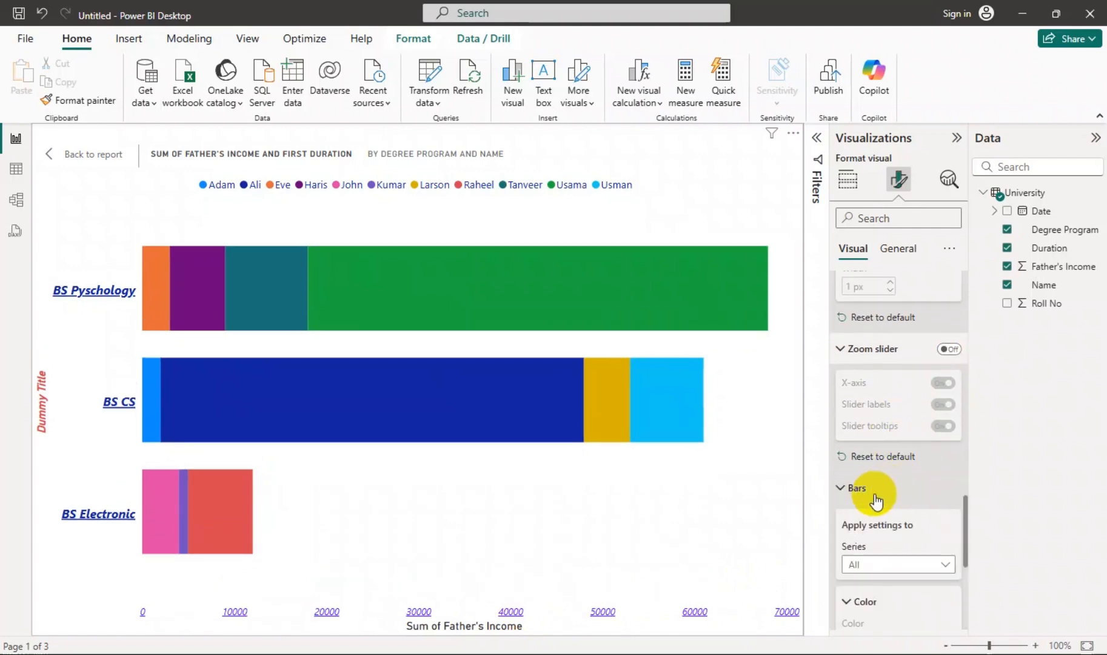
scroll(874, 497, down, 3)
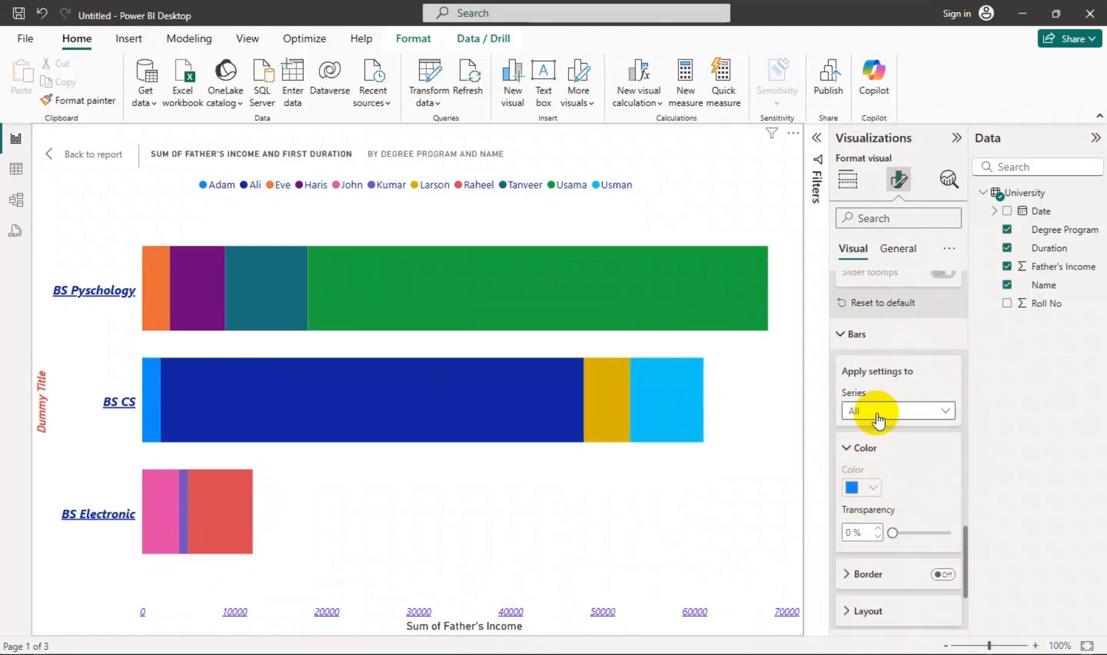
click(877, 413)
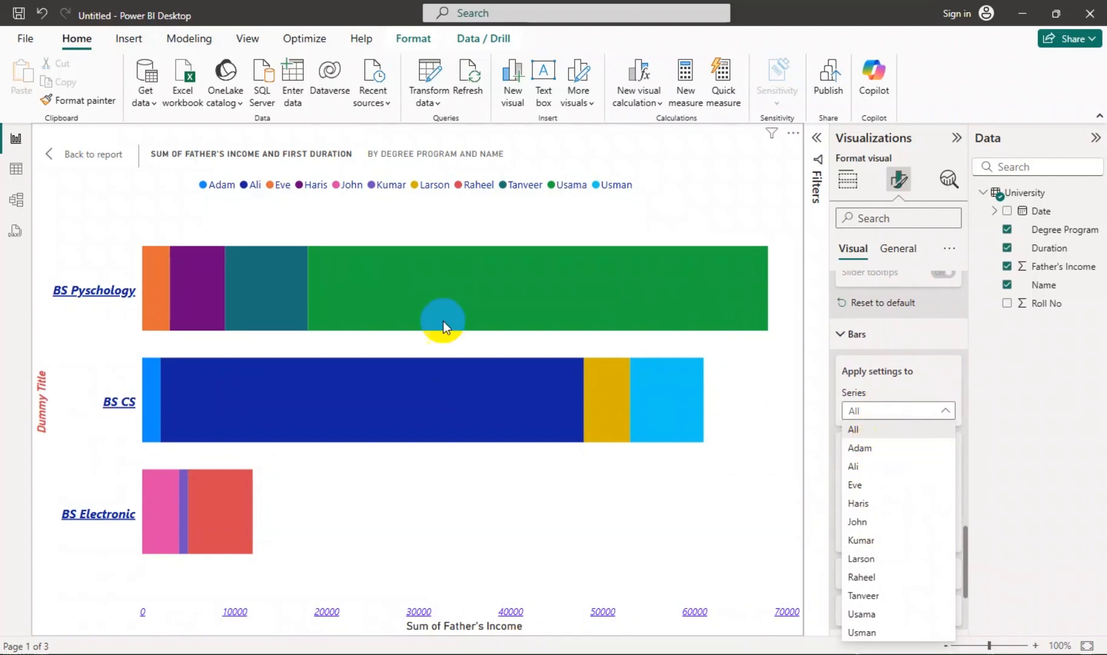
click(876, 448)
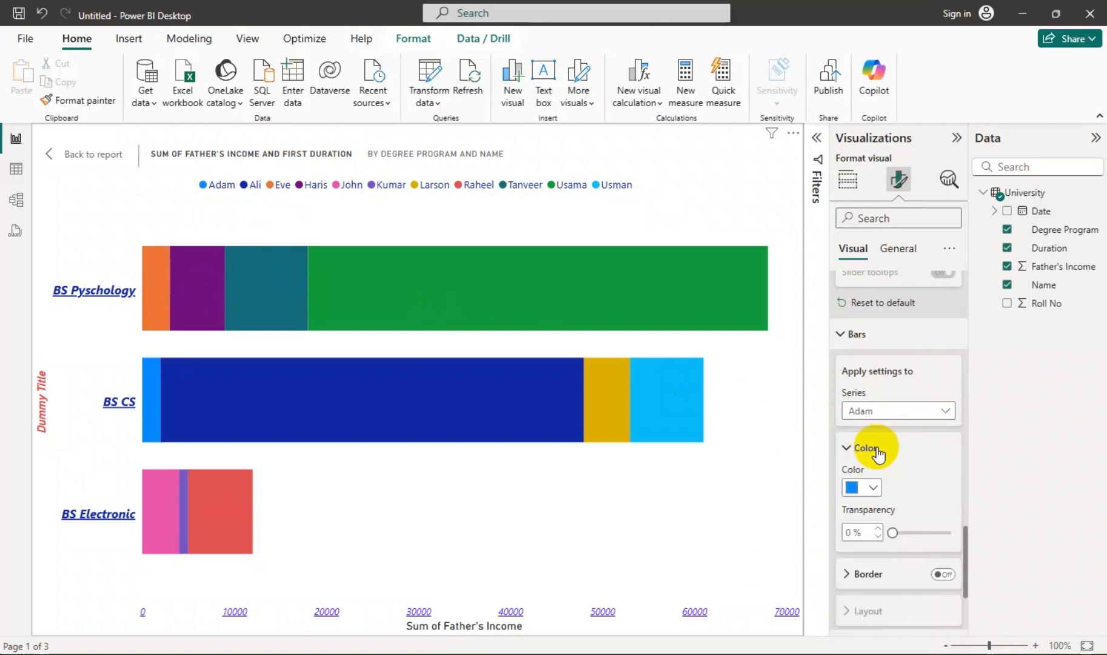
click(852, 488)
click(861, 422)
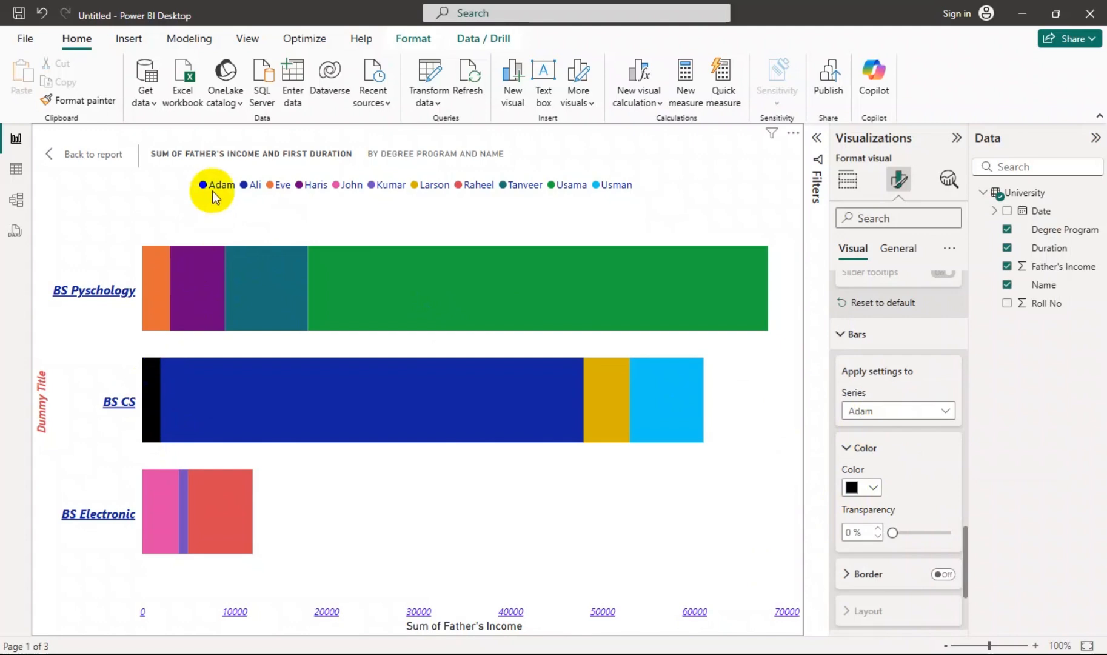
Step: Turn on the border for the violet series in the BS Electronic bar and color it black
click(893, 412)
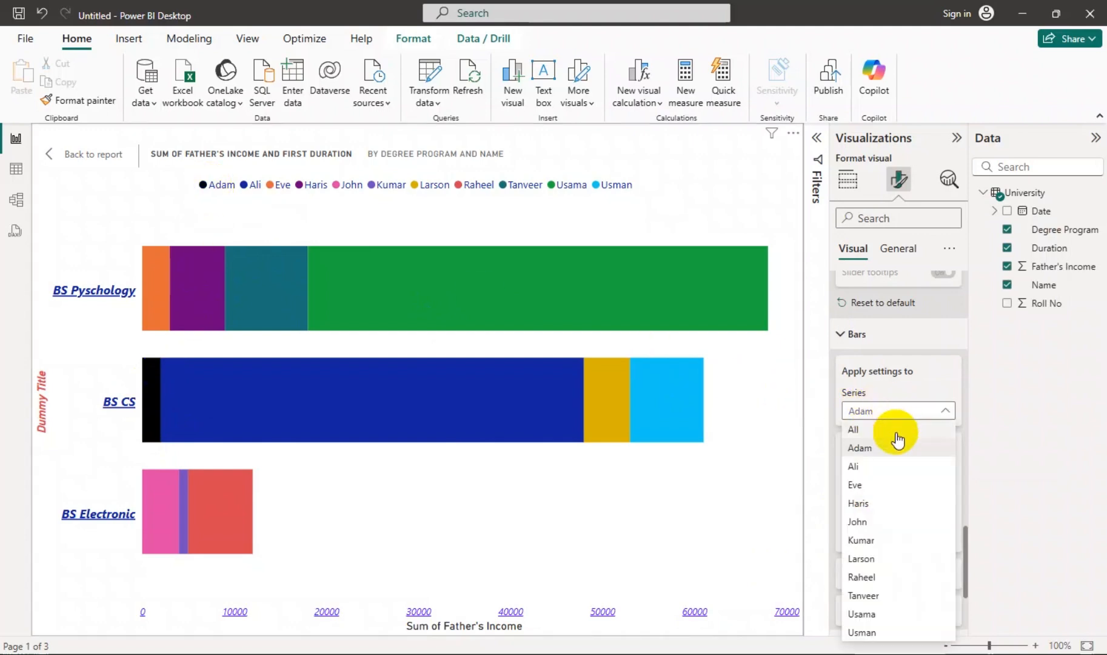
click(894, 428)
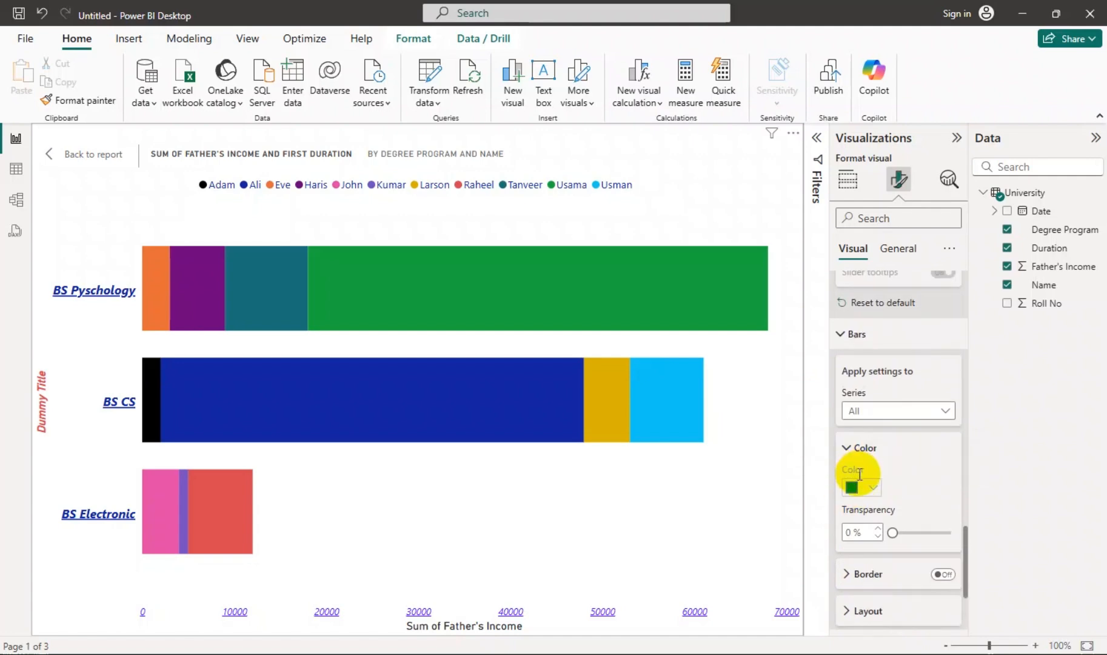
click(879, 417)
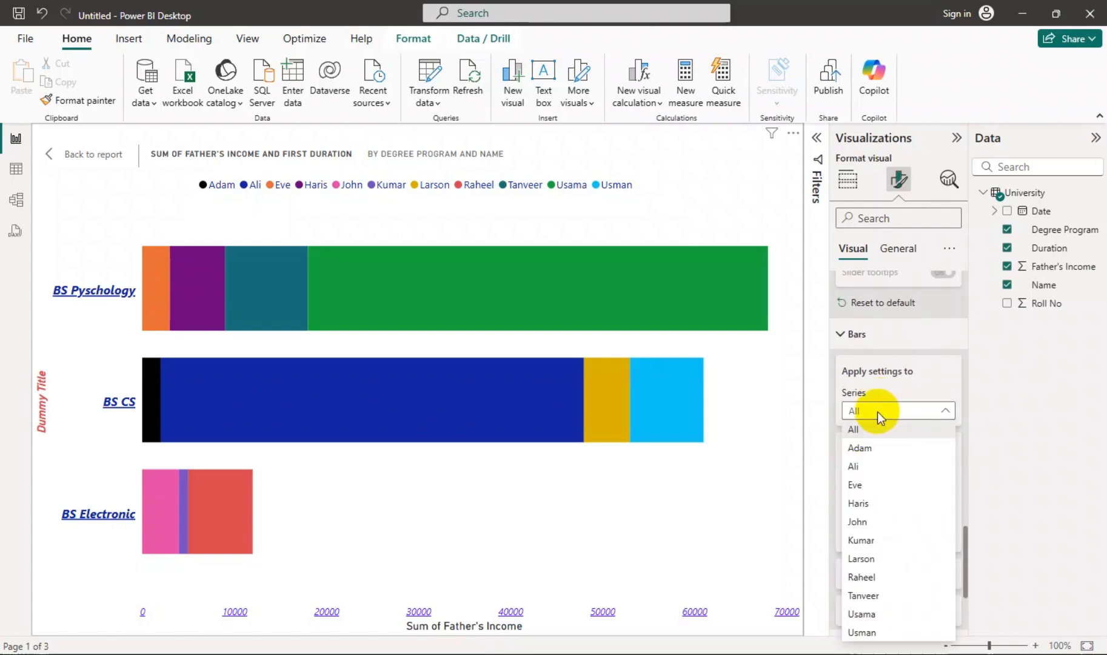
click(867, 539)
scroll(897, 494, down, 3)
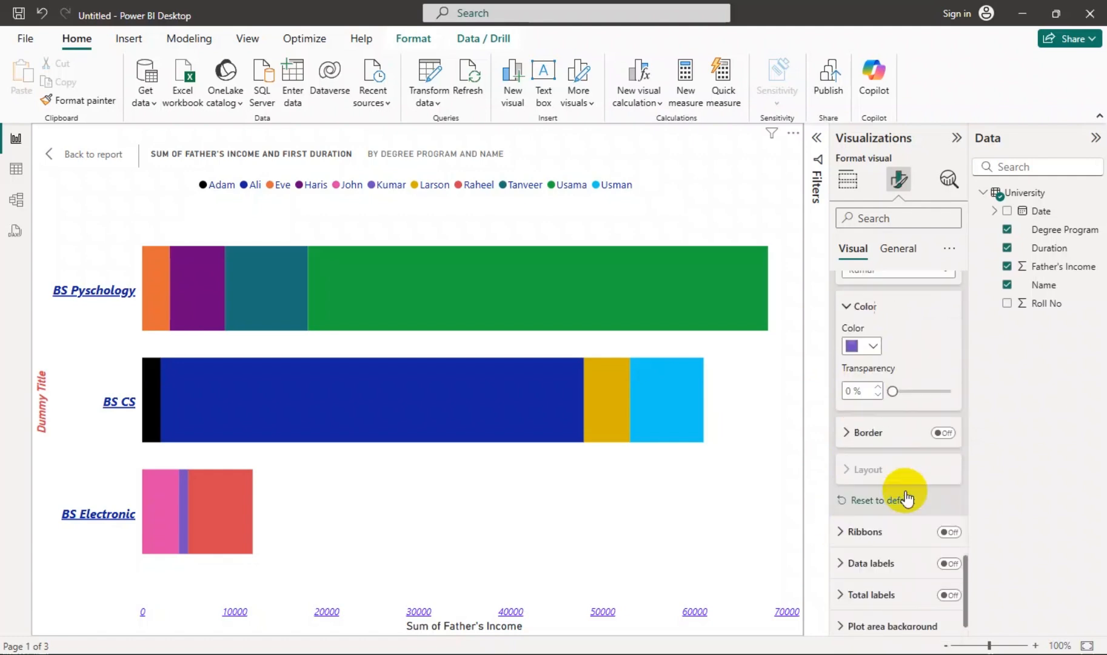
click(877, 430)
click(943, 421)
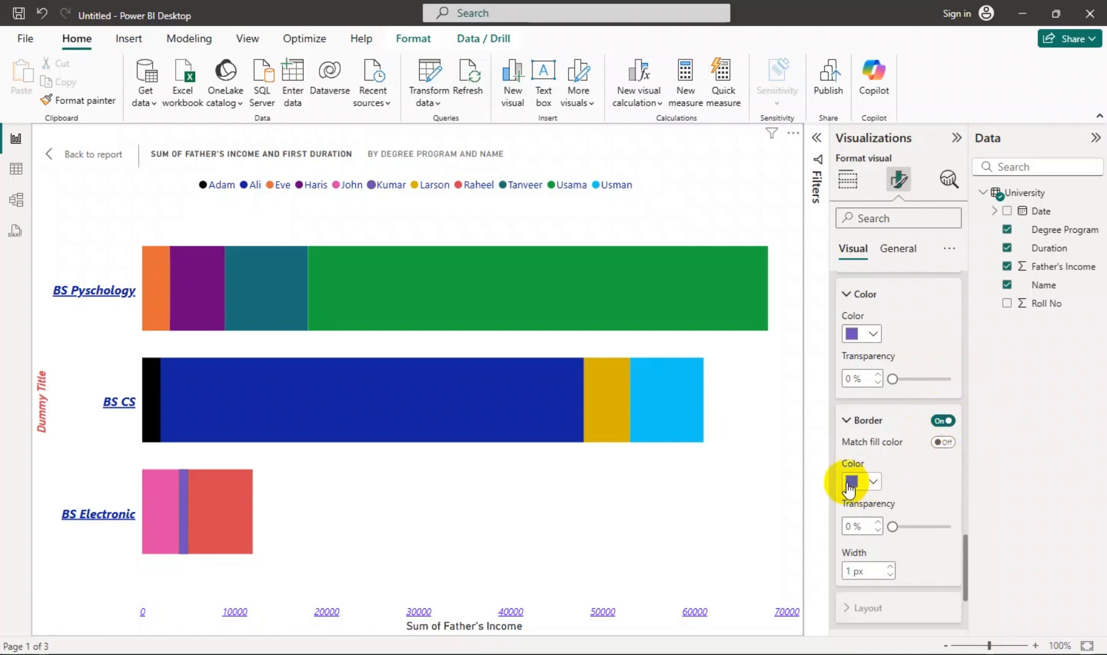
click(864, 481)
click(861, 416)
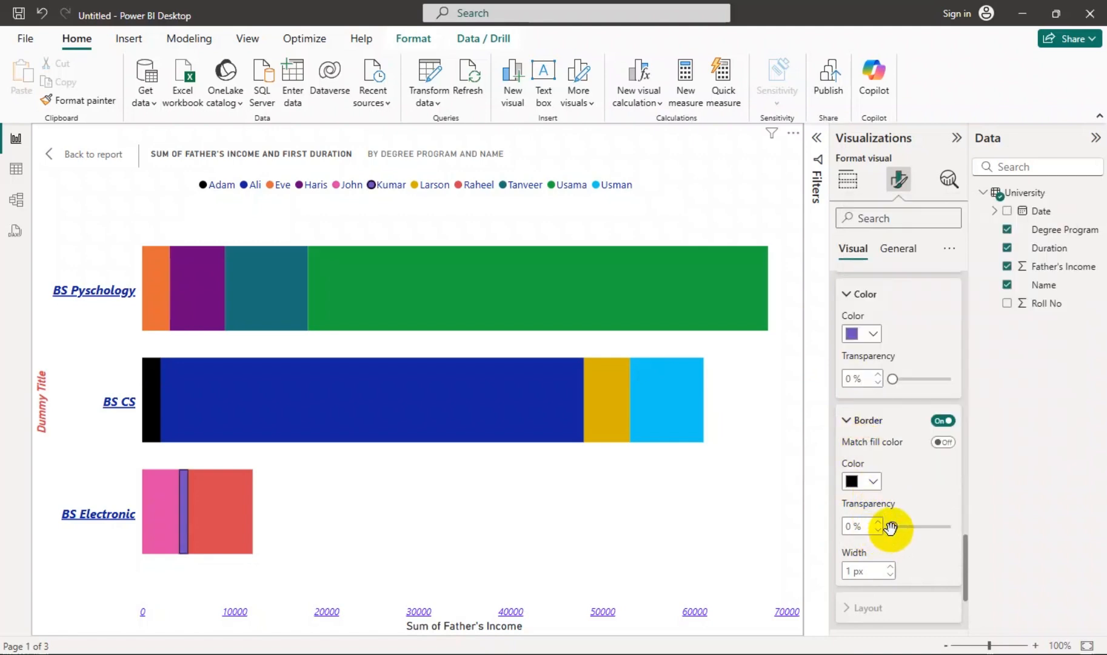
Step: Set the transparency of the violet series' border to 72% and its width to 10 px
drag(890, 528, 933, 526)
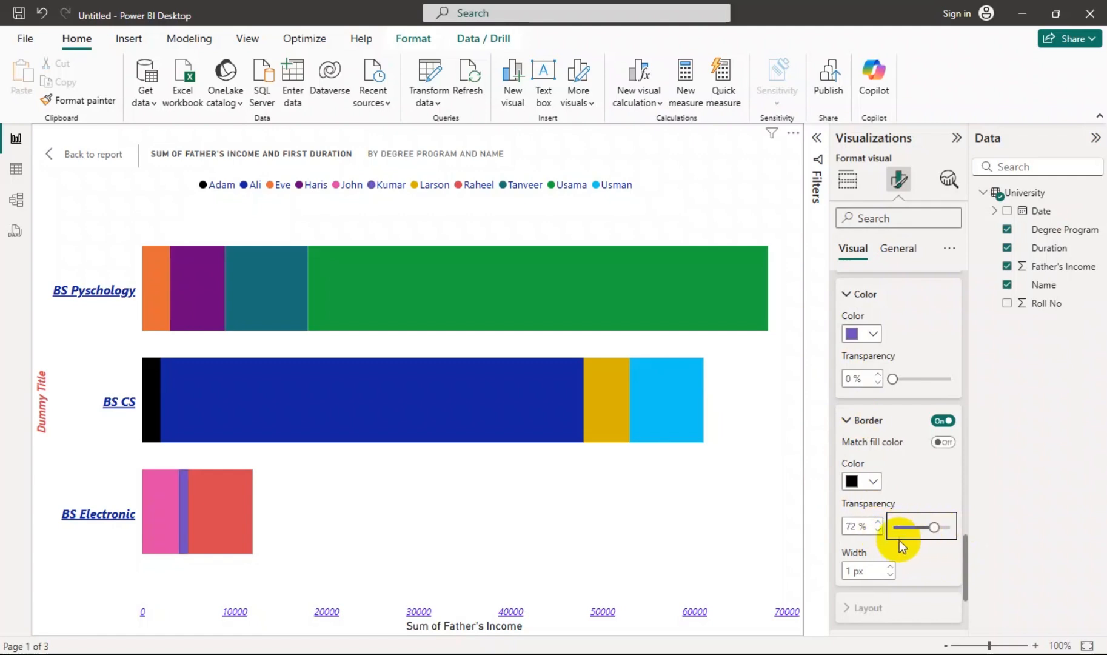
double_click(854, 572)
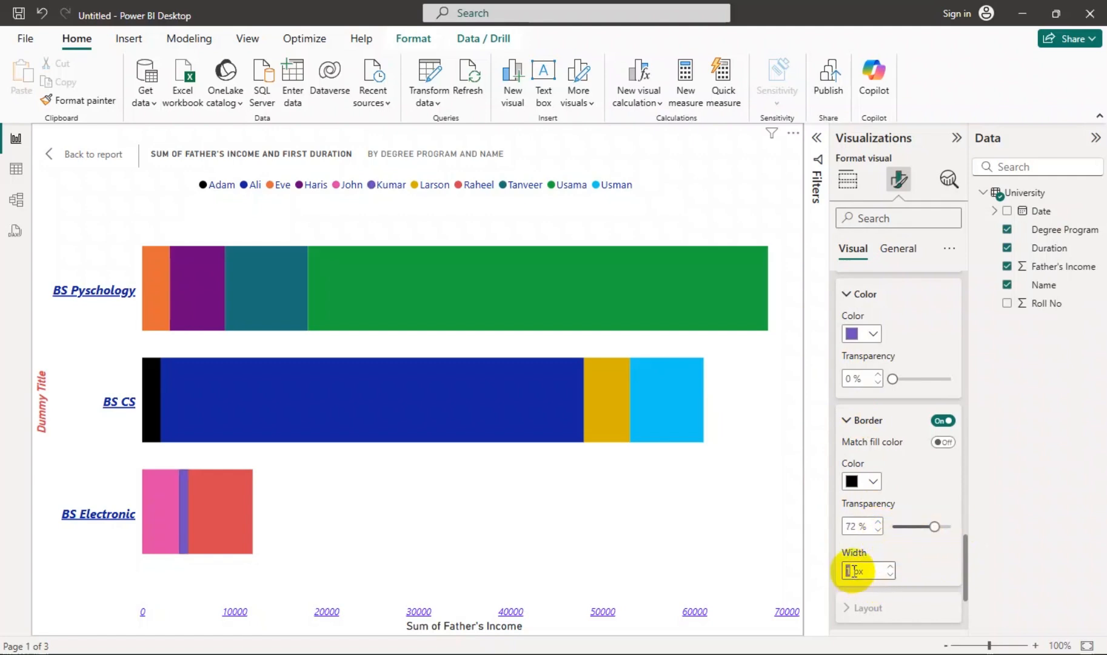
text(10)
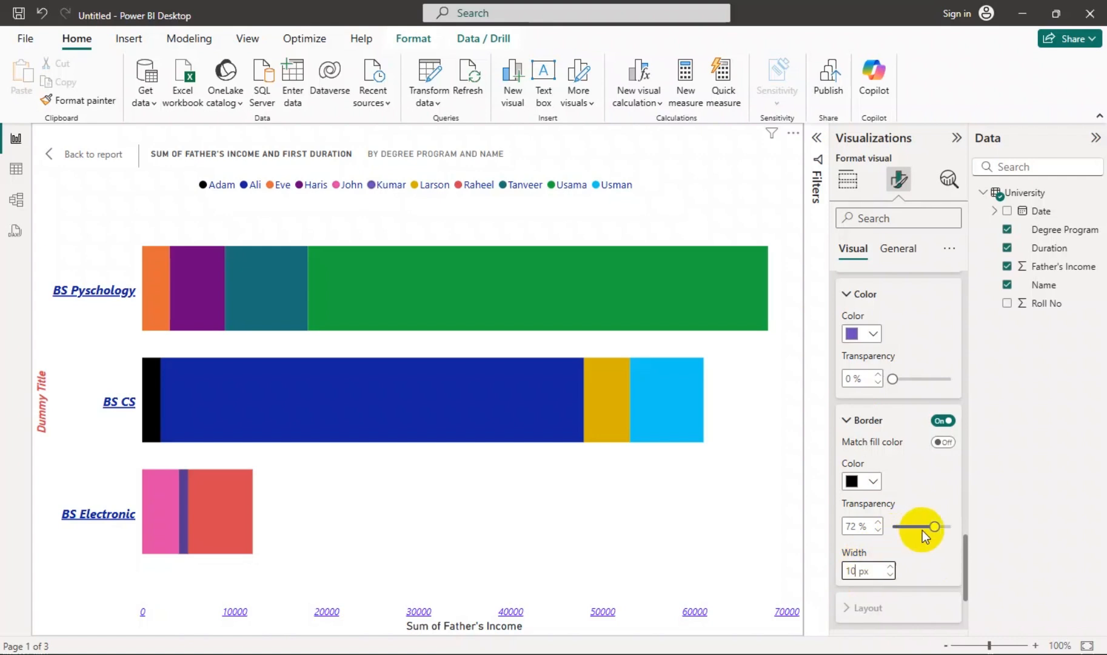
Step: Set the violet series' border transparency to 0% and its color to orange #E66C37
drag(933, 526, 887, 528)
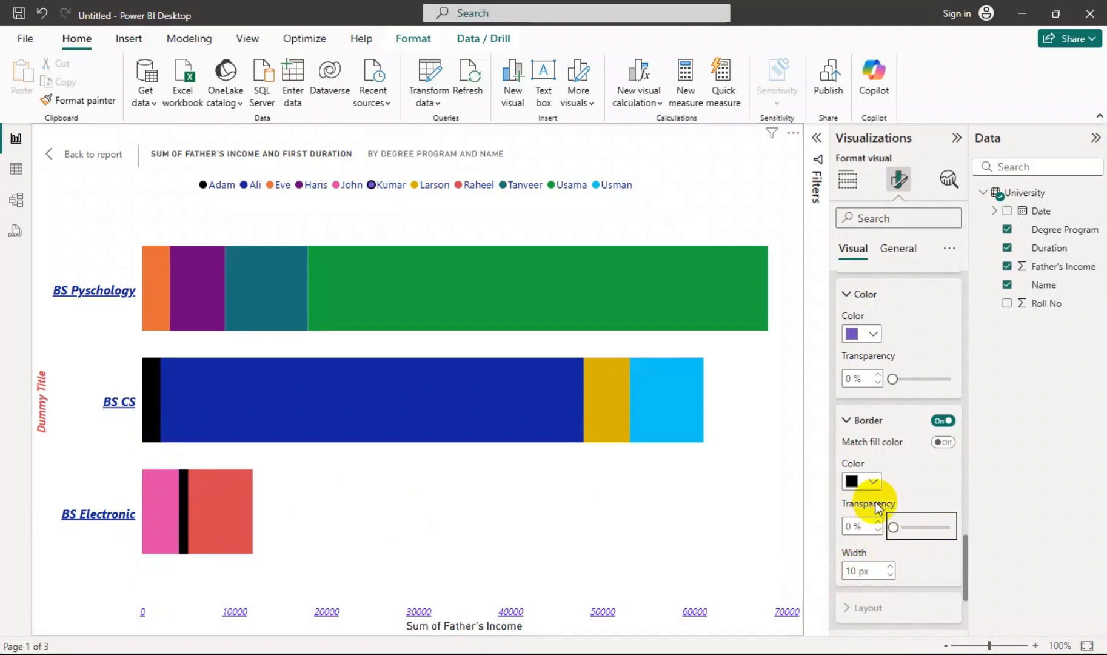
click(860, 481)
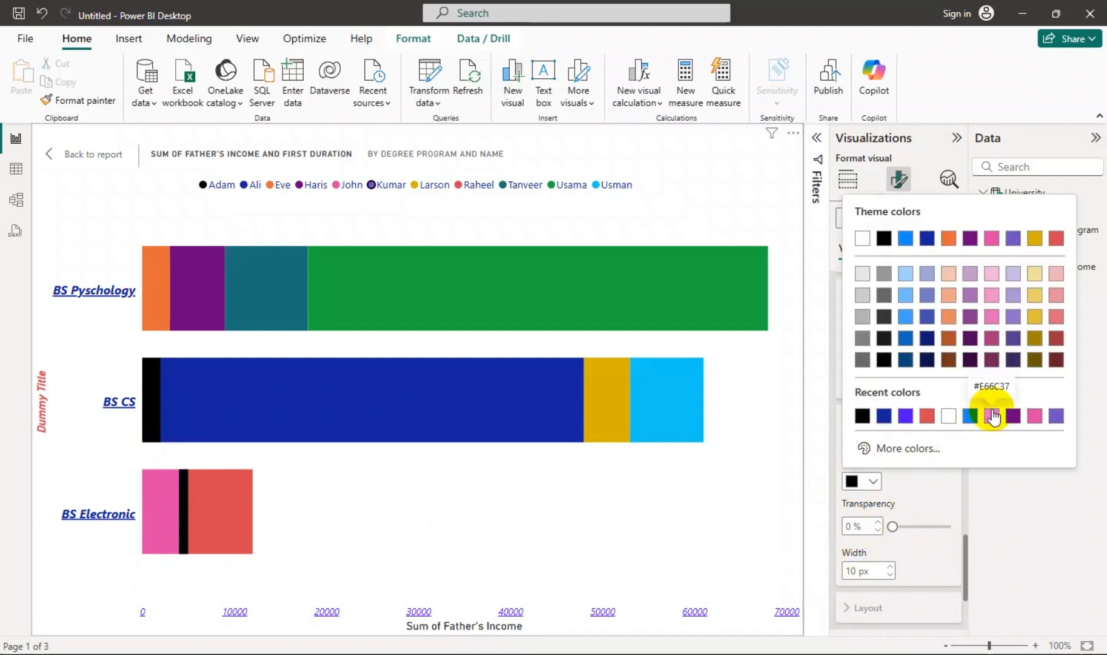
click(991, 416)
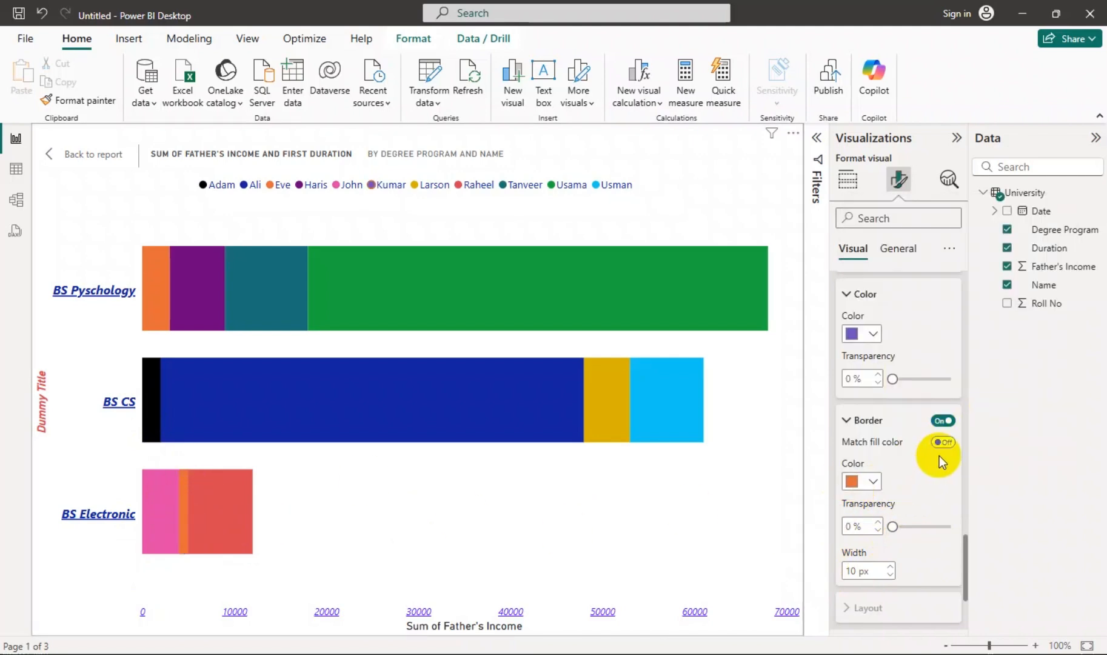
Step: Apply the bar settings to all series and turn on the border for every bar segment
scroll(852, 427, up, 6)
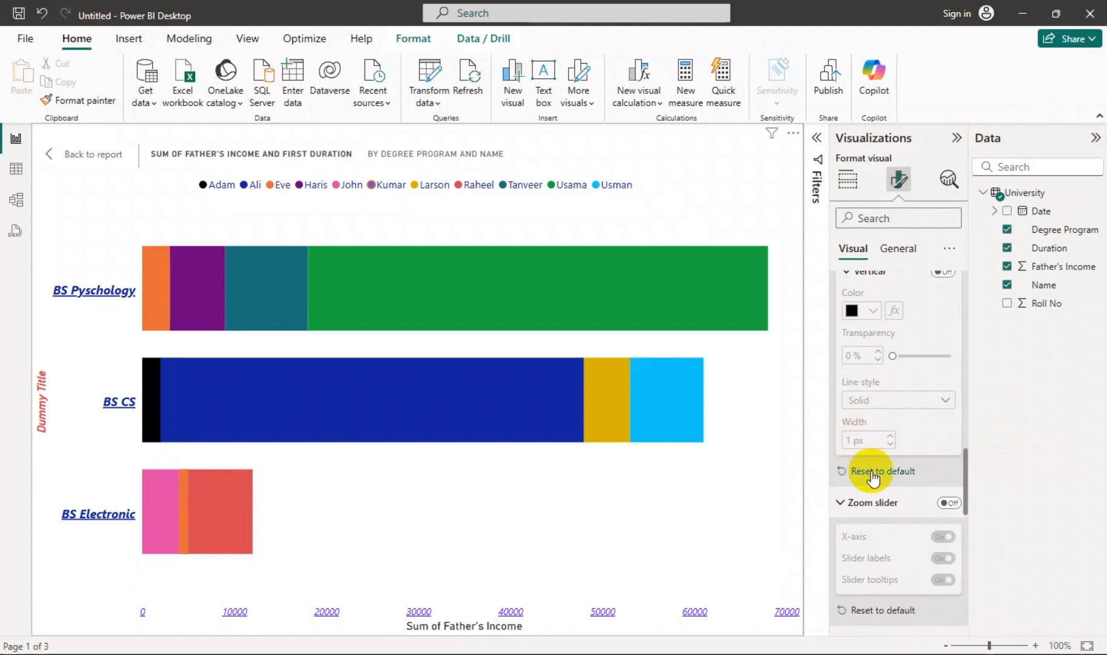
scroll(872, 469, up, 1)
scroll(871, 470, down, 5)
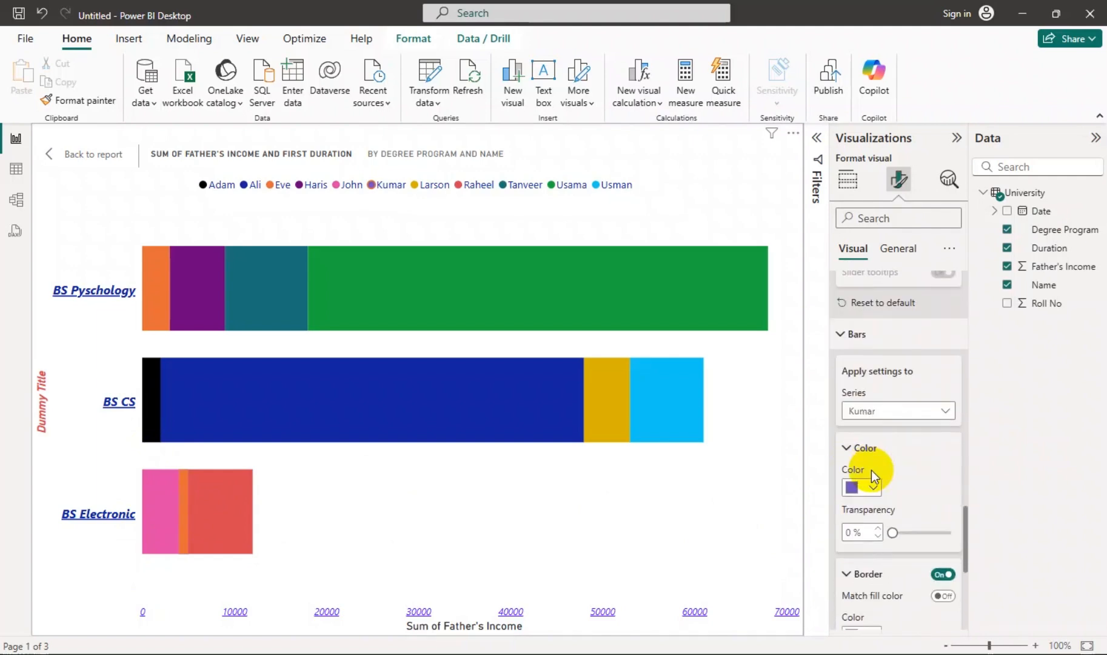
click(878, 412)
click(877, 432)
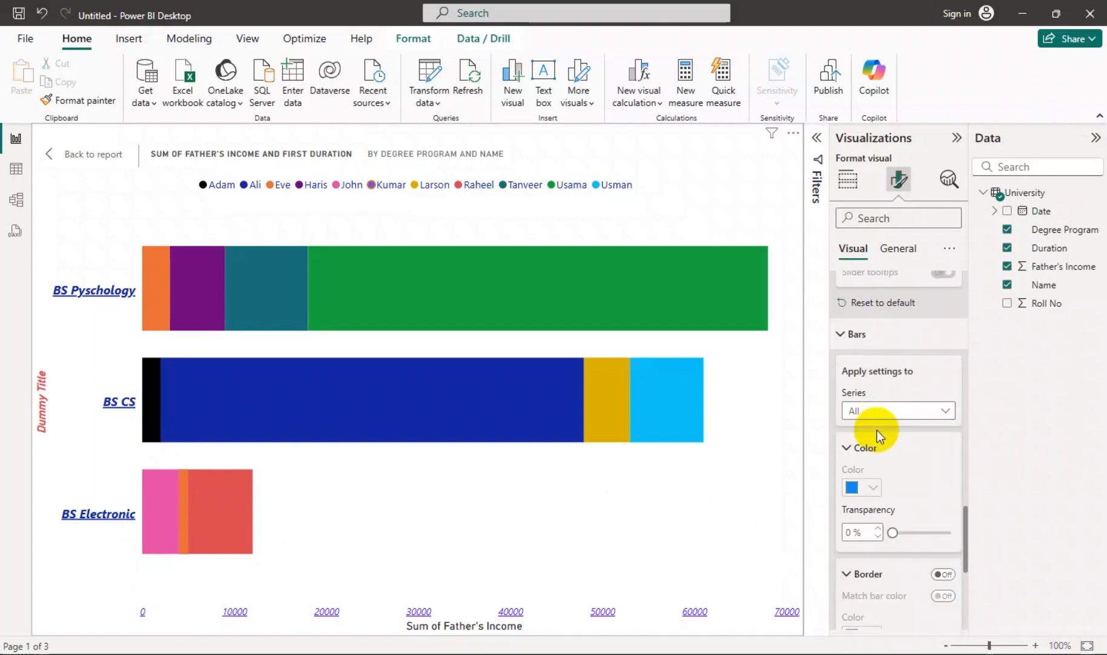
scroll(879, 448, down, 5)
scroll(881, 449, up, 1)
scroll(882, 442, up, 1)
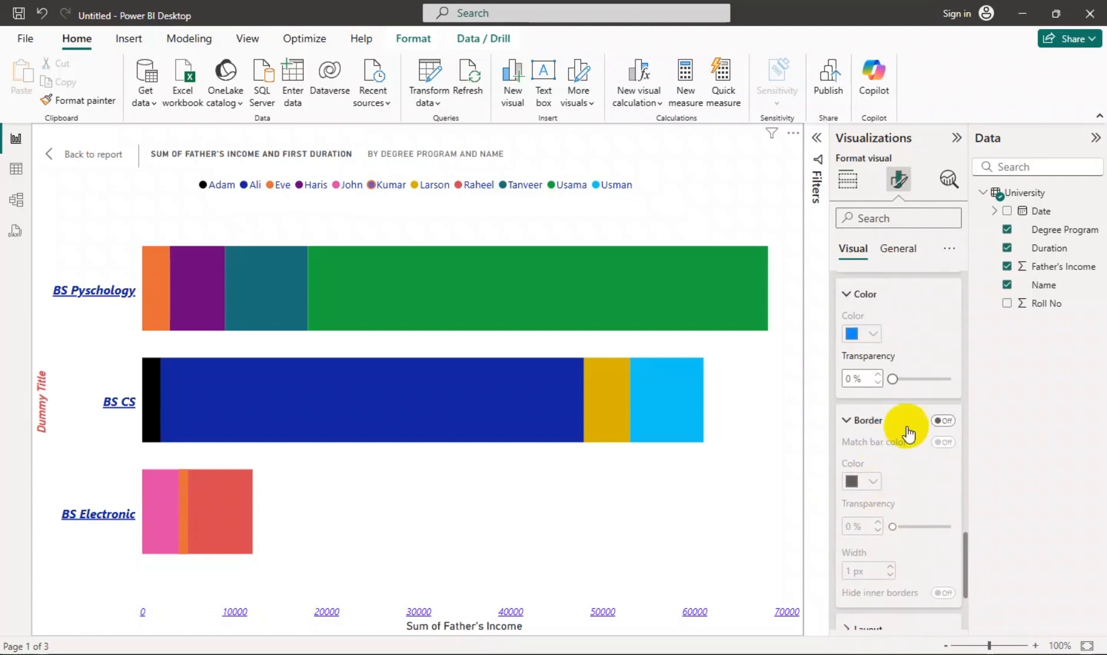
click(944, 420)
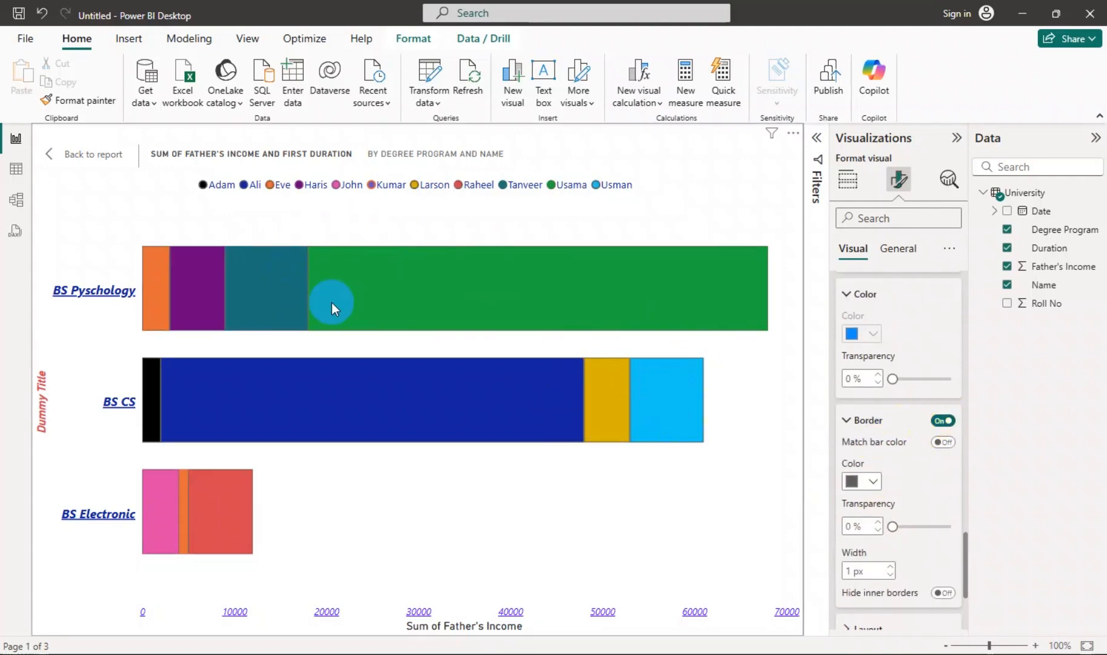
Step: Try a border width of 10 px for all series, reduce it to 4 px, and turn the borders off
click(849, 571)
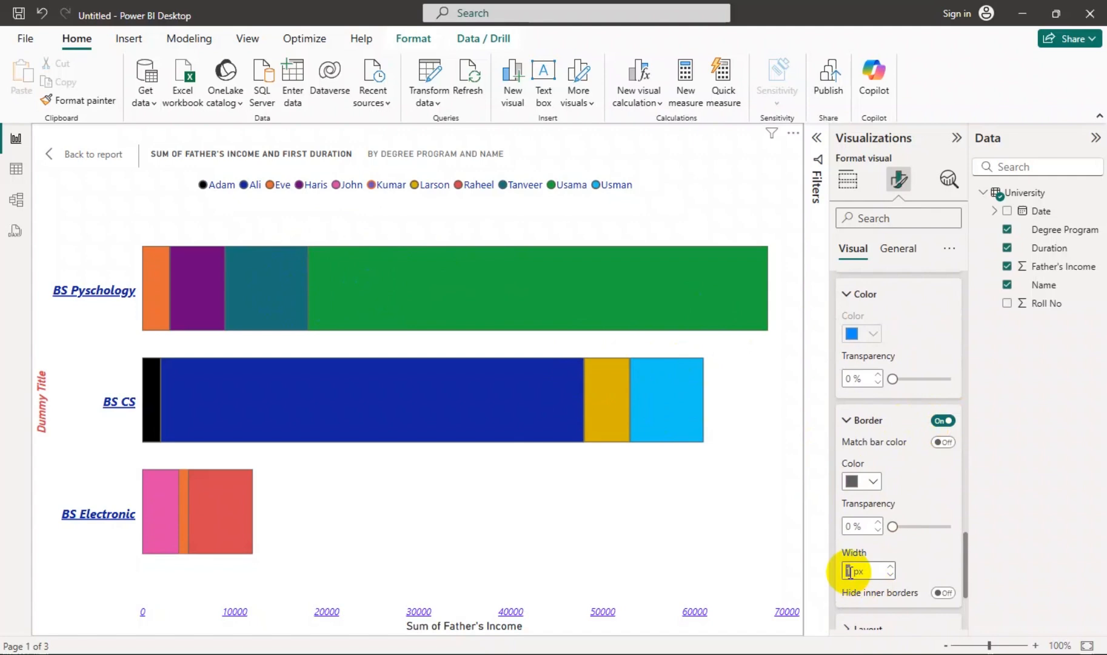
text(10)
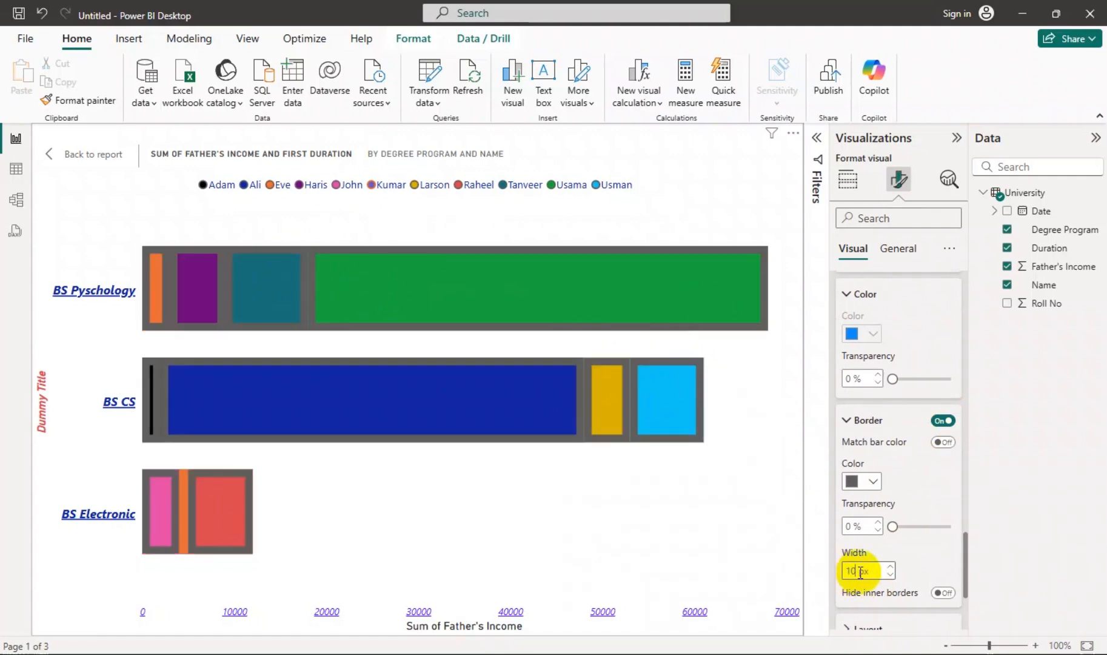
key(BackSpace)
key(BackSpace)
text(4)
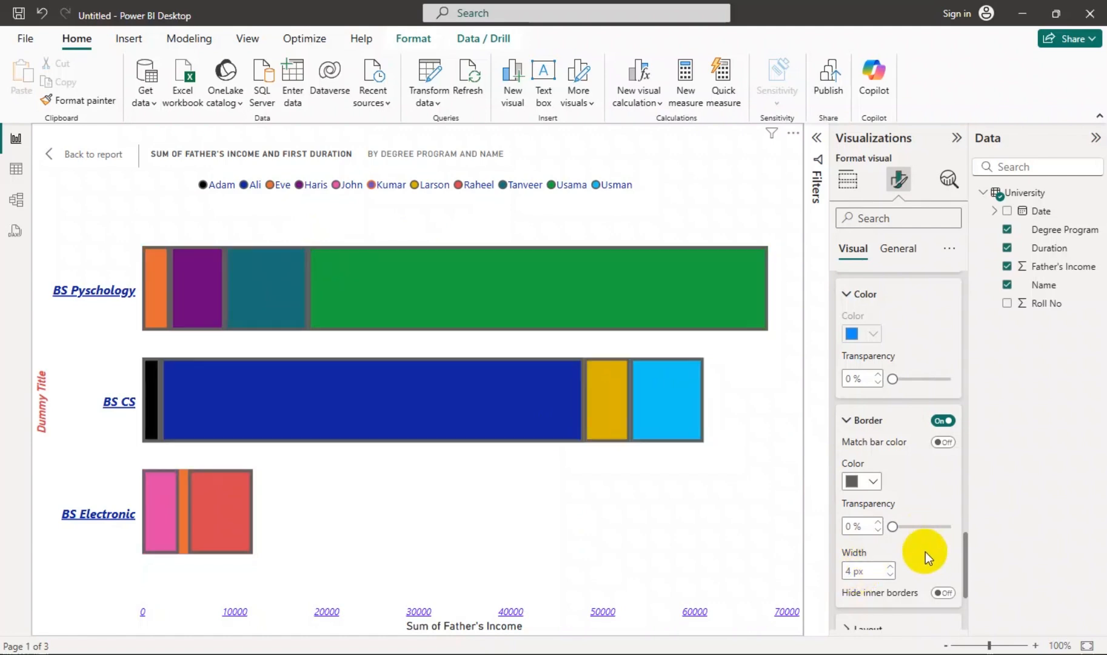
click(941, 423)
Step: Try reversing the order of the stacked segments and sorting them by value in the bar layout, and switch both options off again
scroll(925, 497, down, 3)
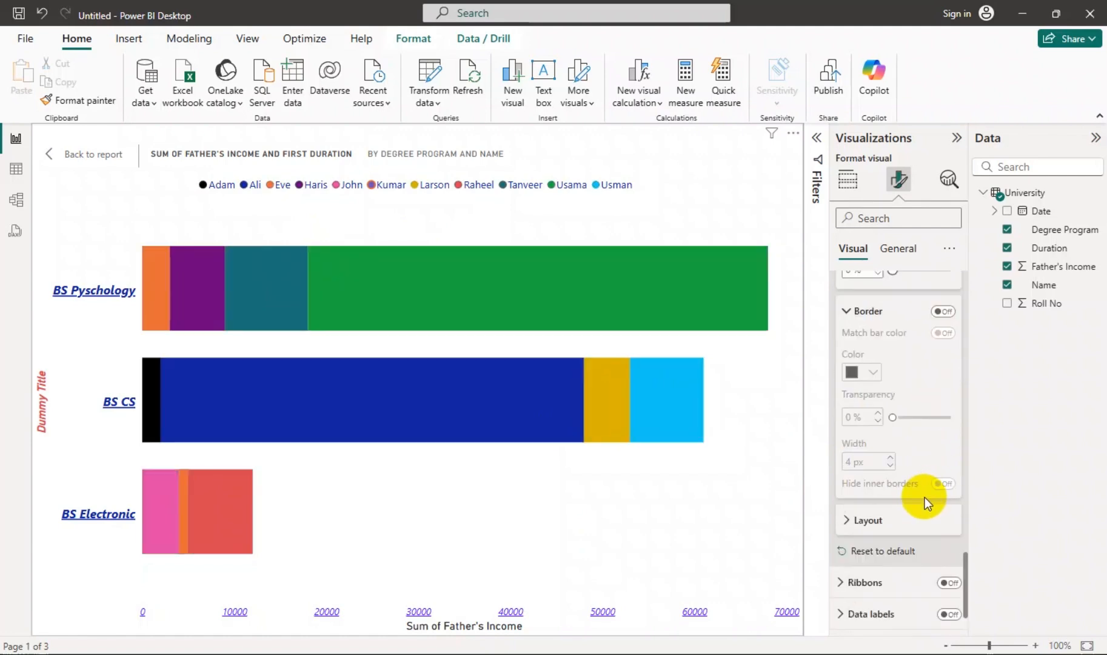
click(897, 457)
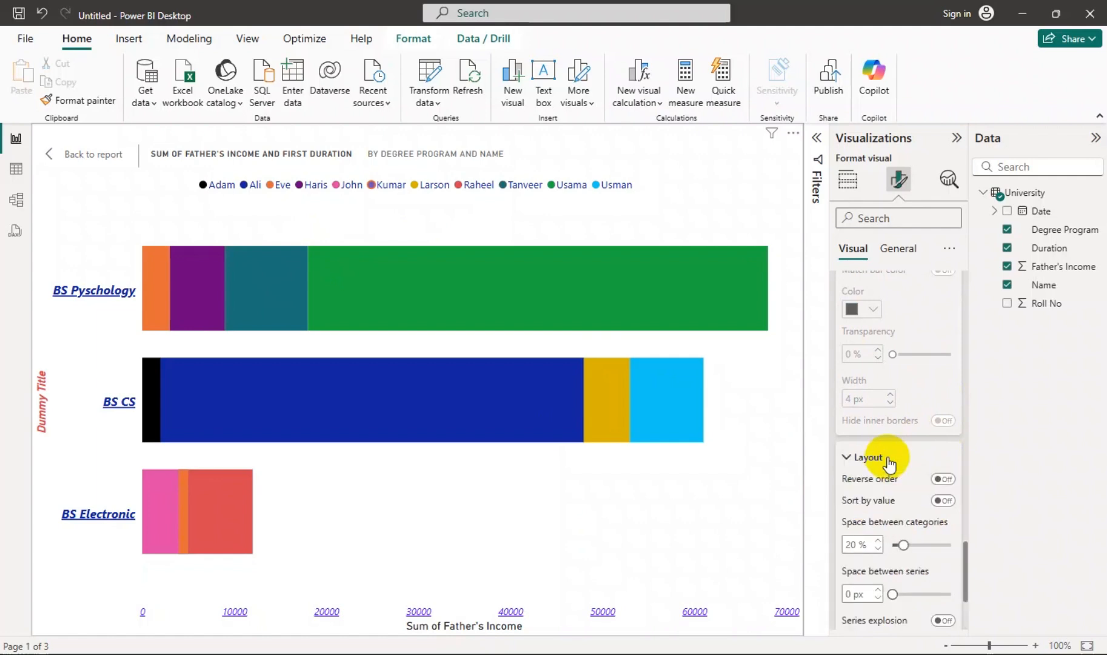
scroll(898, 475, down, 1)
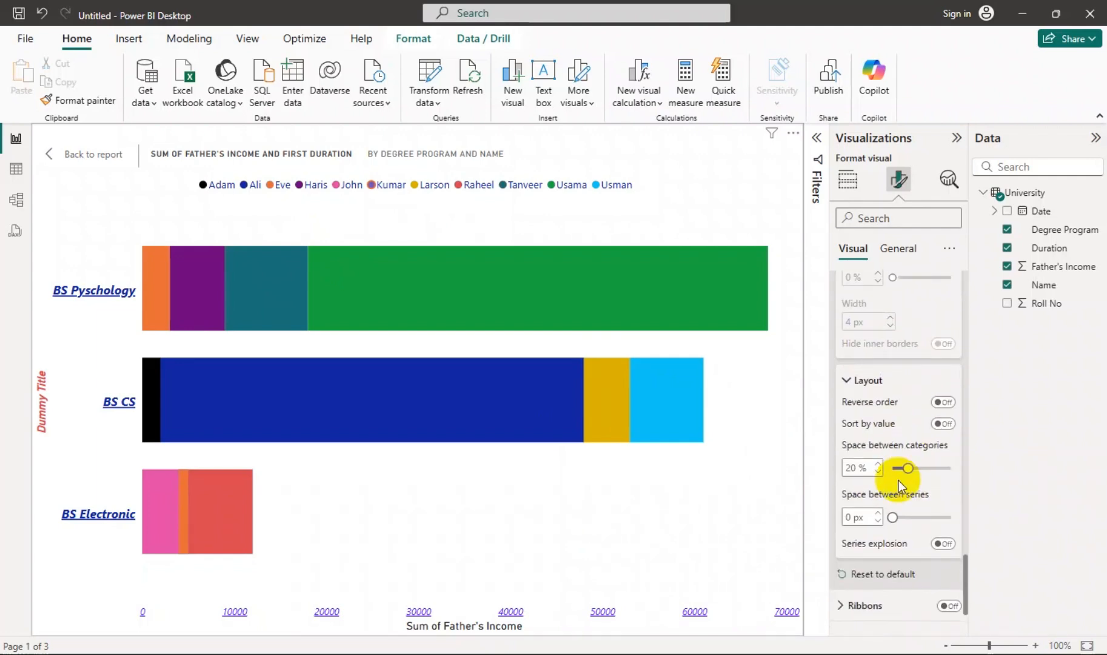
click(943, 402)
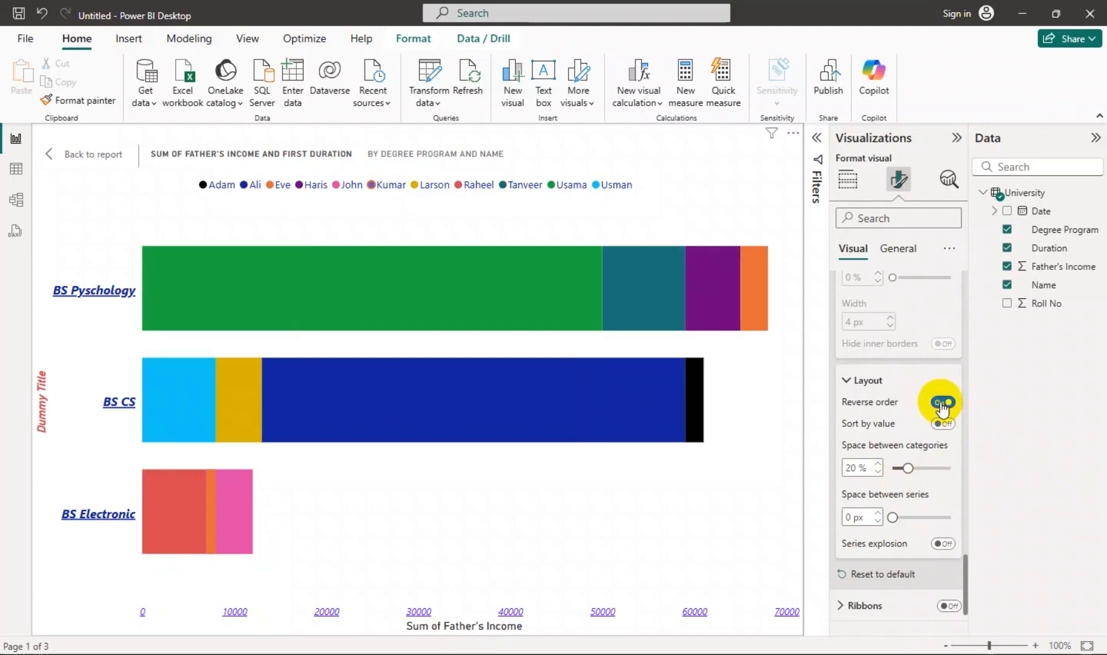
click(942, 423)
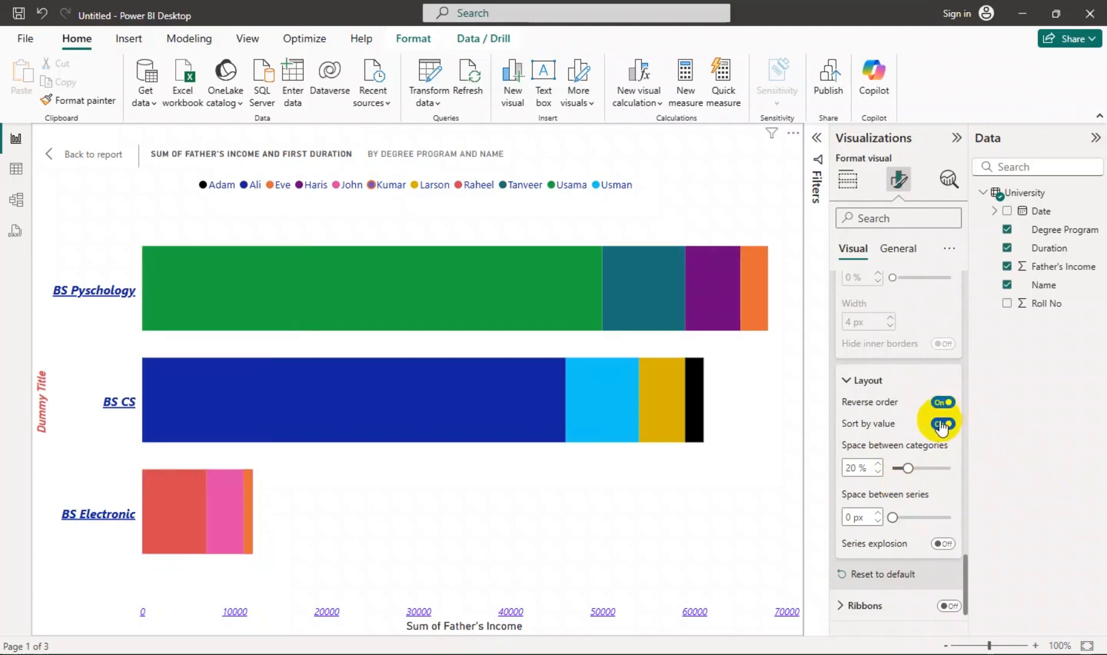
click(943, 424)
click(942, 403)
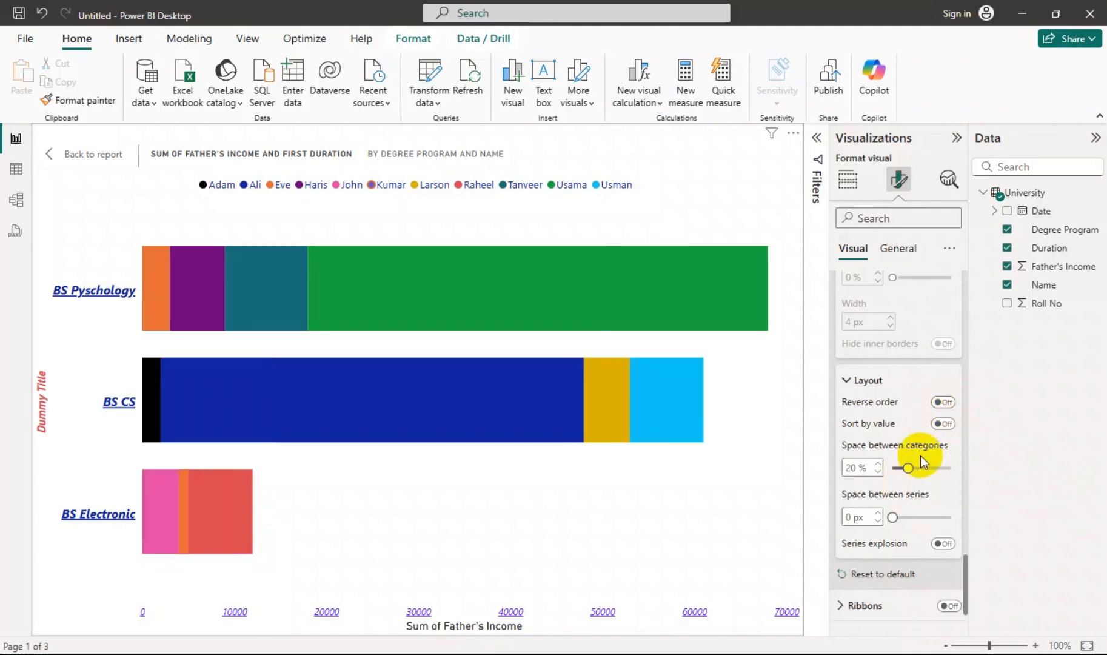
Step: Set the space between categories to 16% and the space between series to 3 px in the bar layout
mouse_move(903, 469)
mouse_down()
mouse_move(942, 467)
mouse_move(895, 468)
mouse_move(906, 468)
mouse_up()
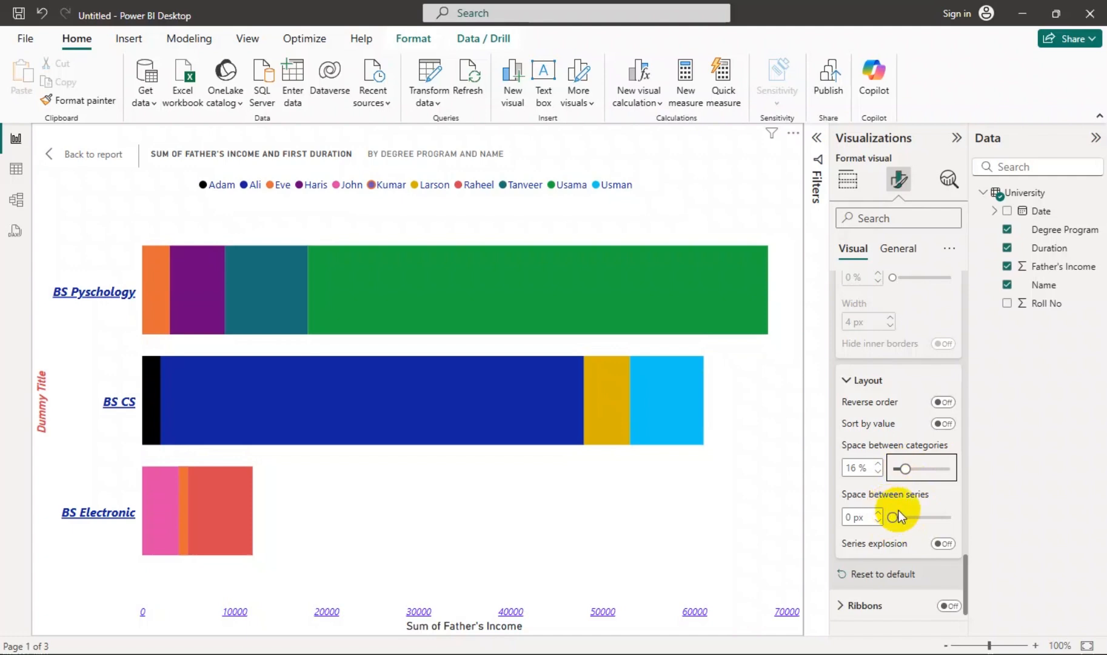
drag(900, 519, 926, 518)
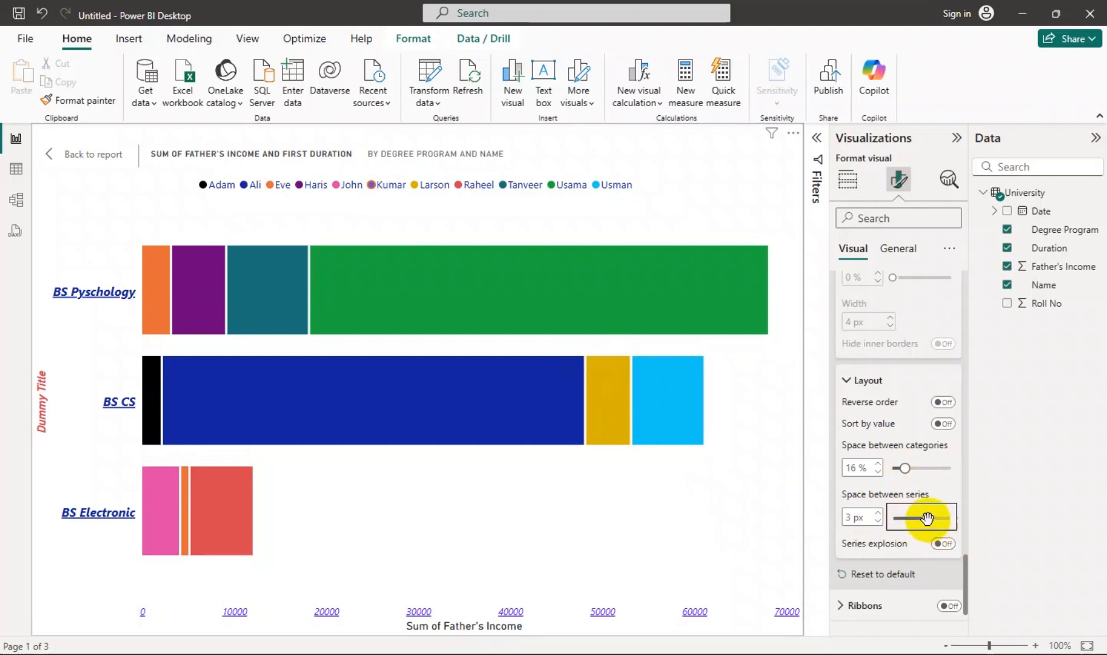
Step: Turn on ribbons for the chart and choose the green series of the BS Pyschology bar for the ribbon settings
scroll(907, 509, down, 3)
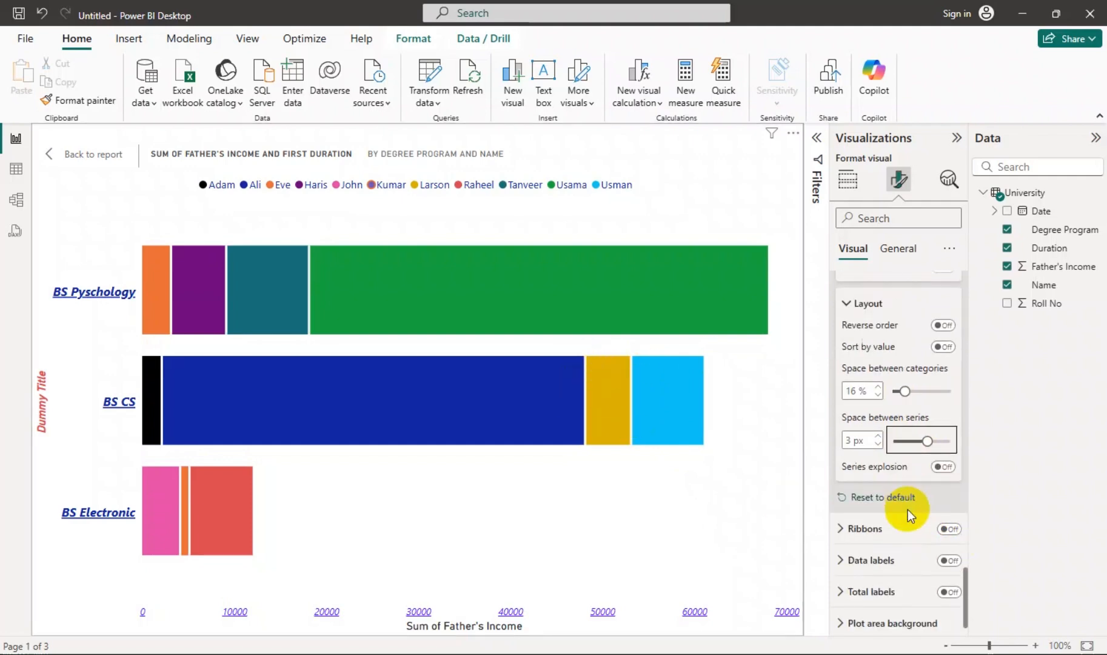
click(858, 527)
click(949, 483)
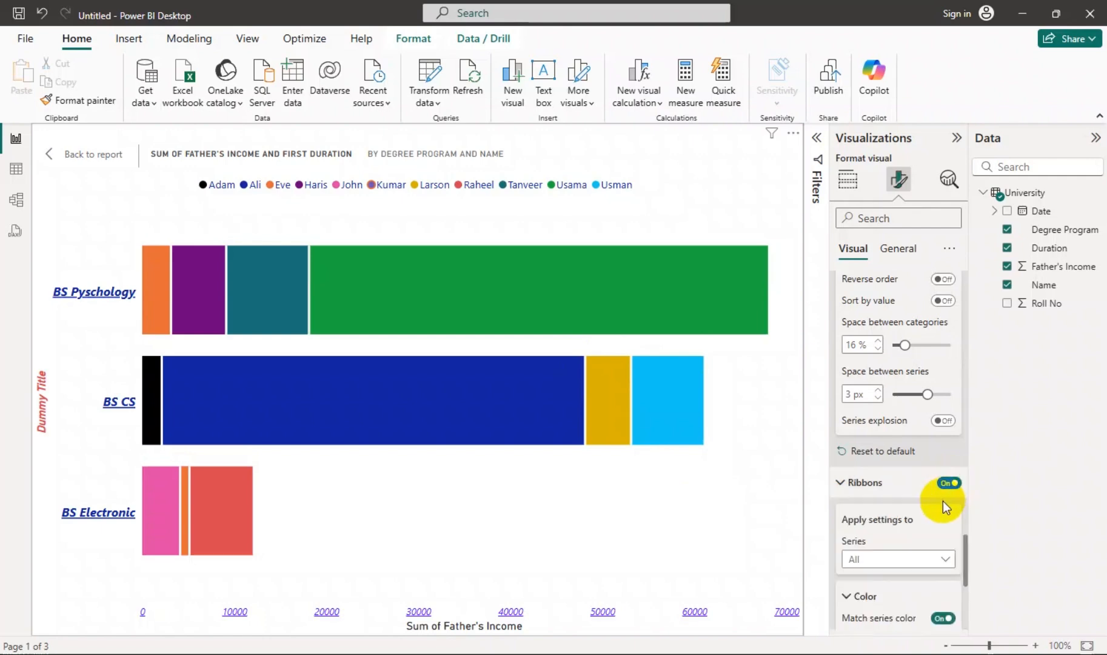
scroll(943, 501, down, 2)
click(880, 485)
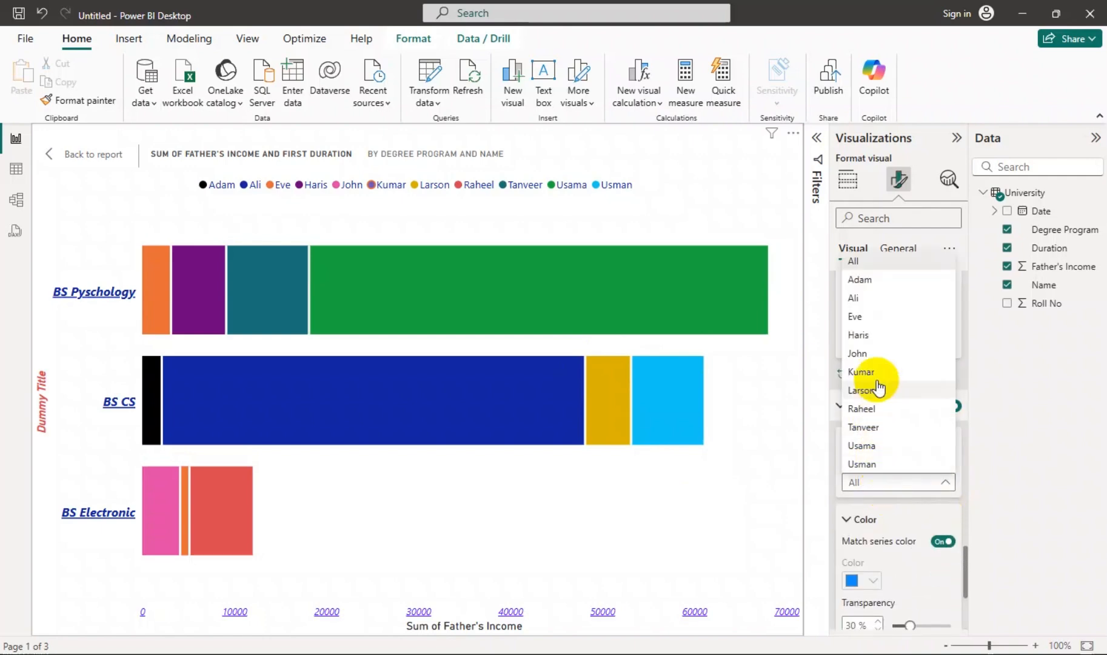
click(880, 453)
scroll(879, 454, down, 2)
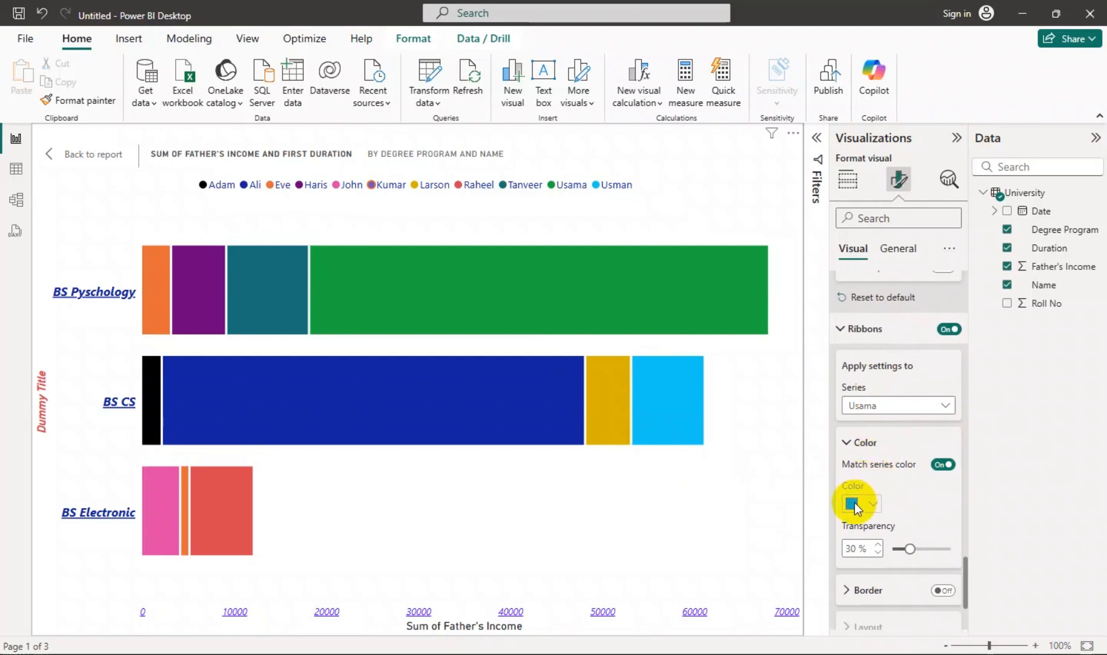
Step: Switch the ribbon settings to the dark blue series of the BS CS bar and turn on its ribbon border
click(882, 406)
click(882, 451)
click(880, 460)
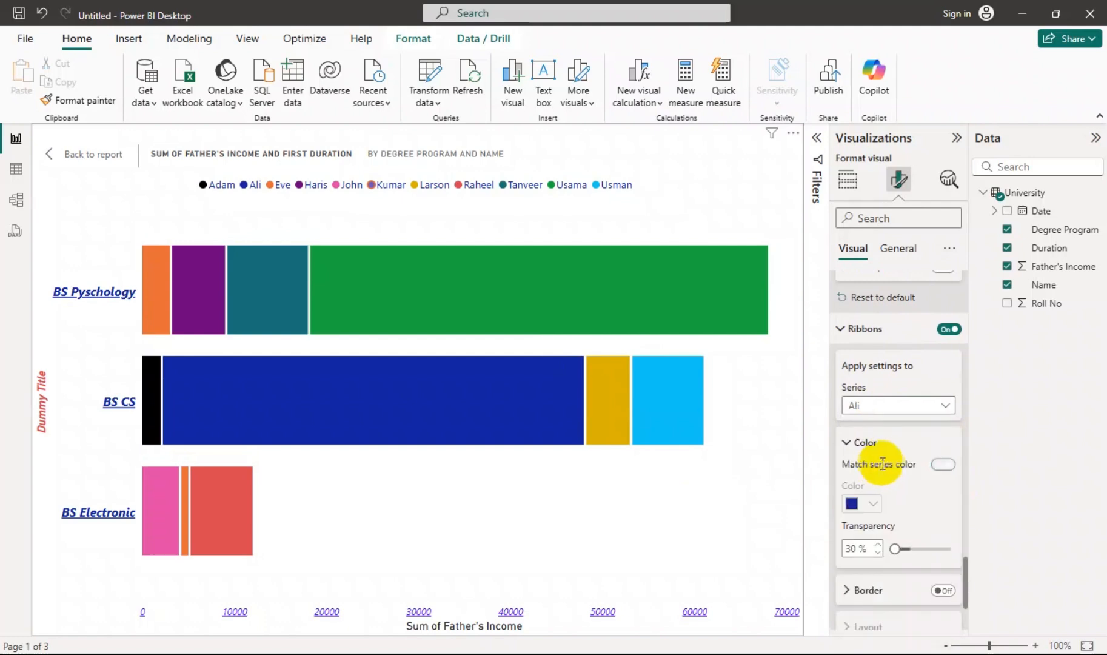
scroll(883, 459, down, 3)
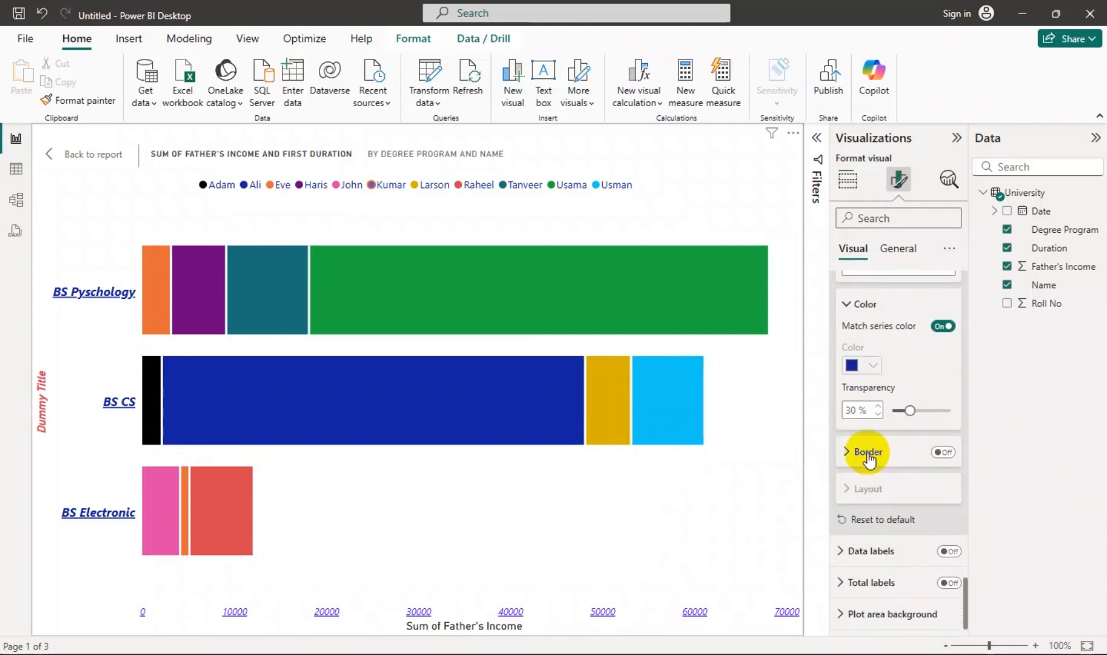
click(878, 465)
click(943, 453)
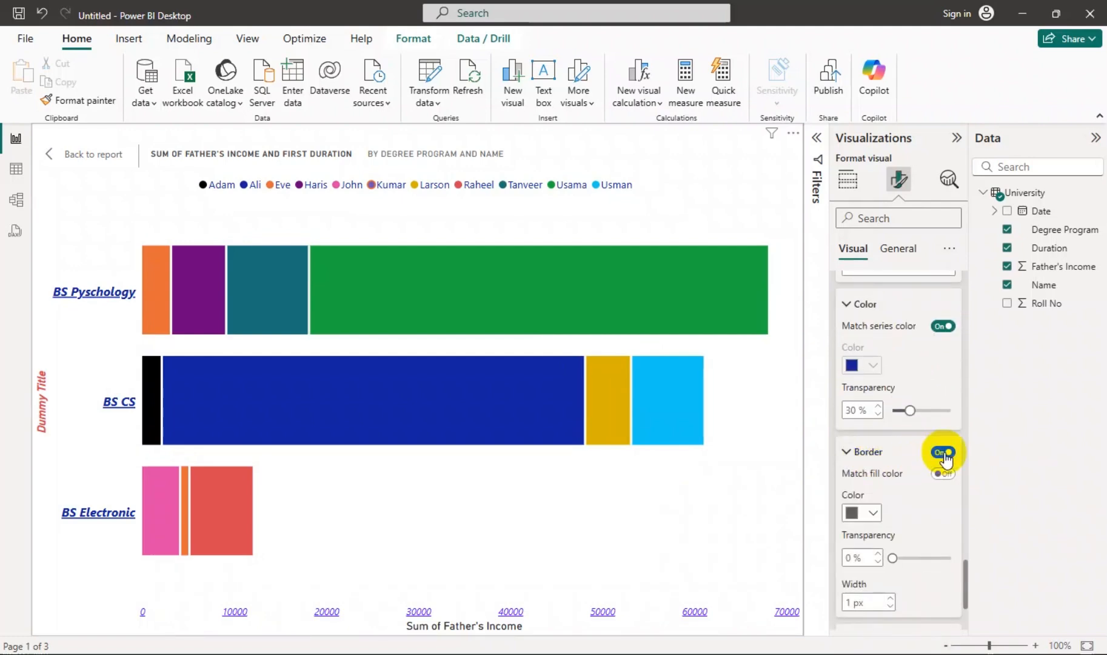
Step: Collapse the ribbon border options and switch the ribbon settings back to all series
click(870, 451)
scroll(879, 453, up, 2)
scroll(879, 453, up, 1)
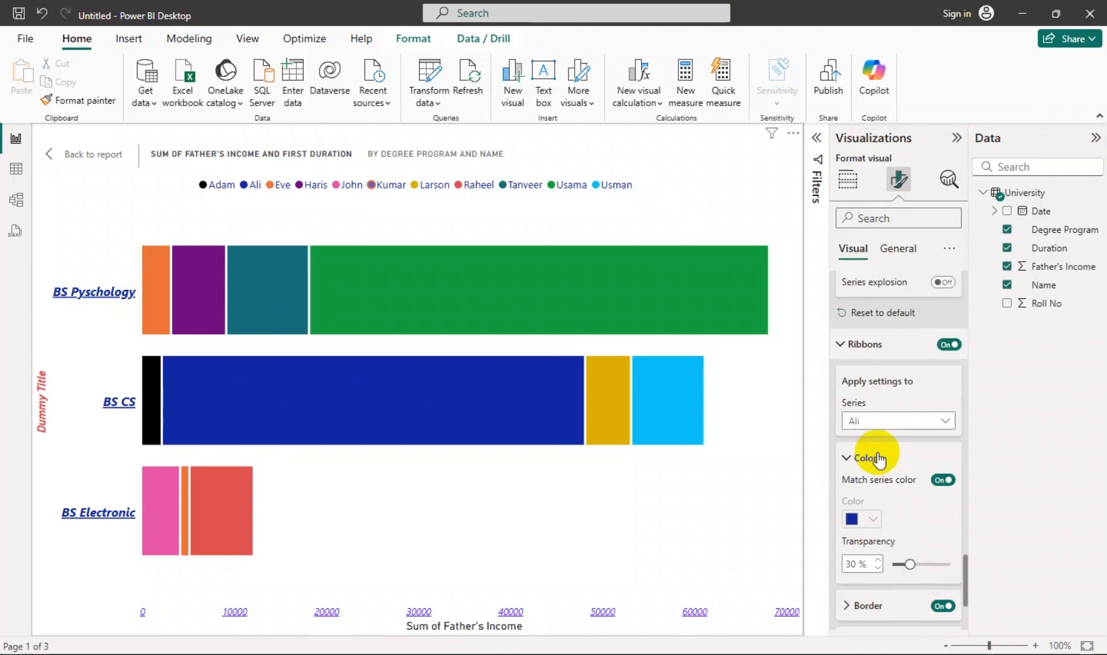
click(867, 420)
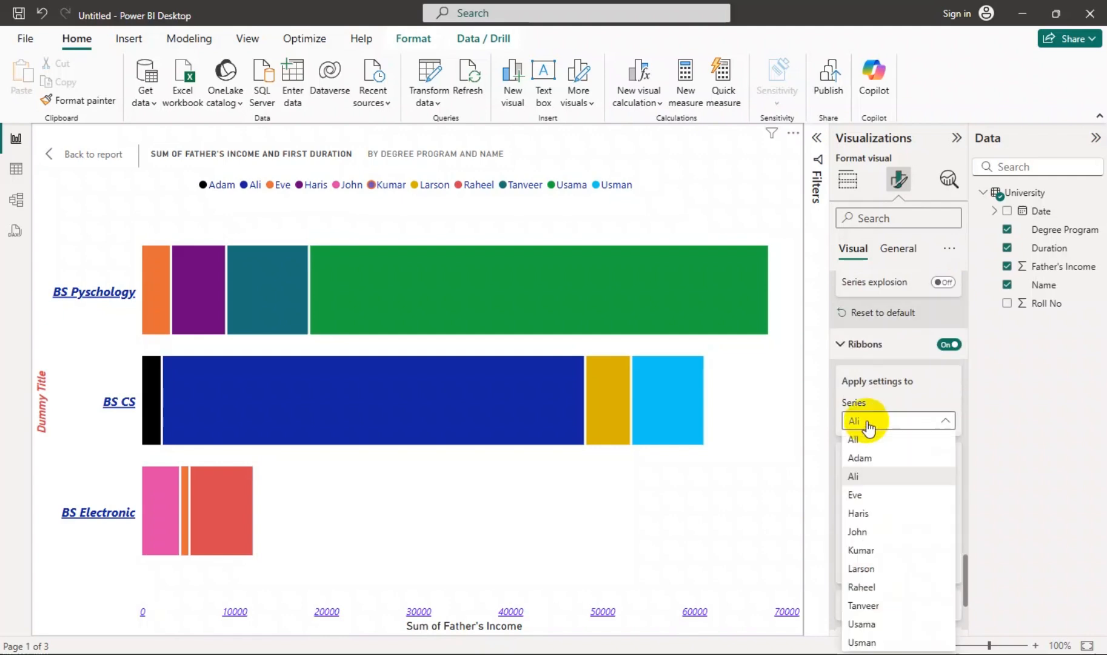
click(874, 484)
scroll(873, 483, down, 2)
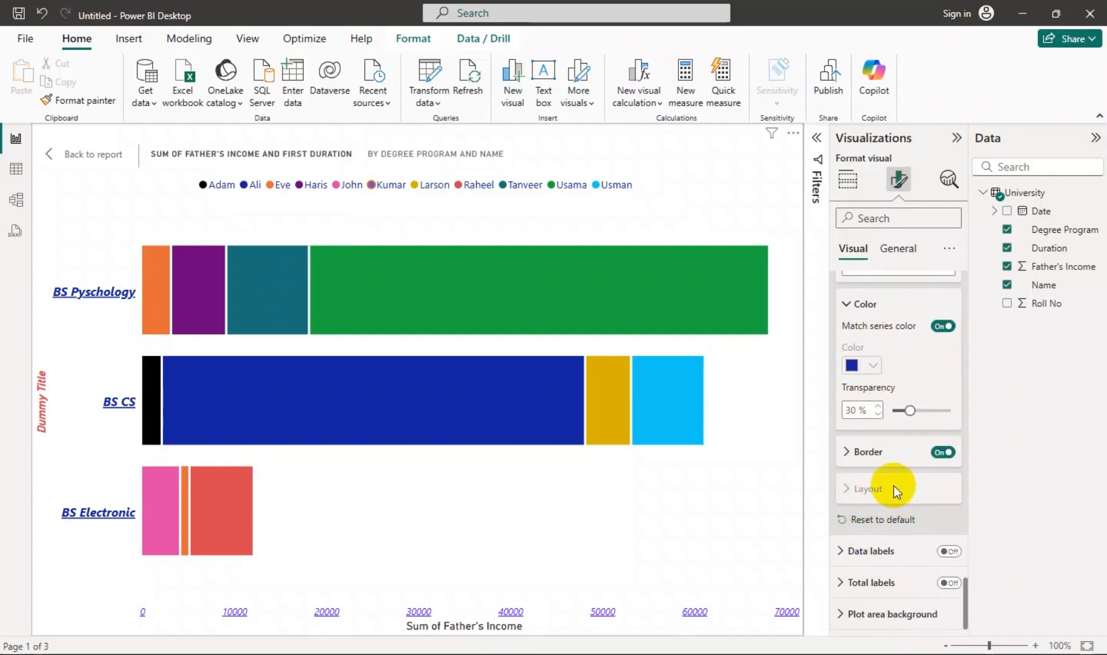
scroll(893, 485, up, 2)
click(882, 421)
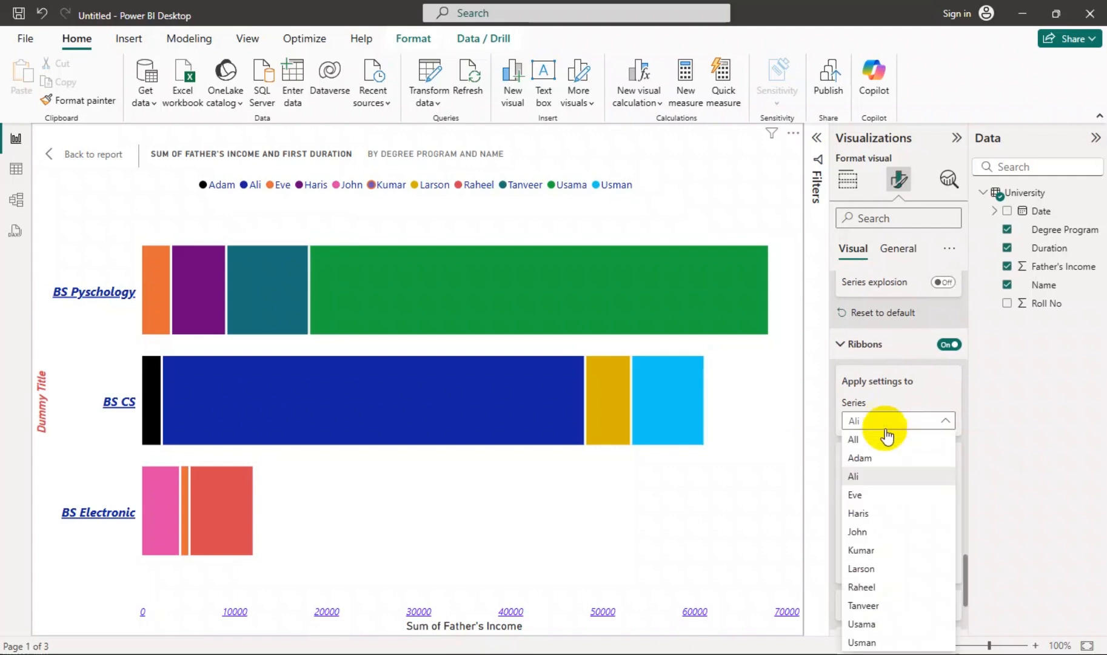
click(880, 441)
scroll(879, 467, down, 3)
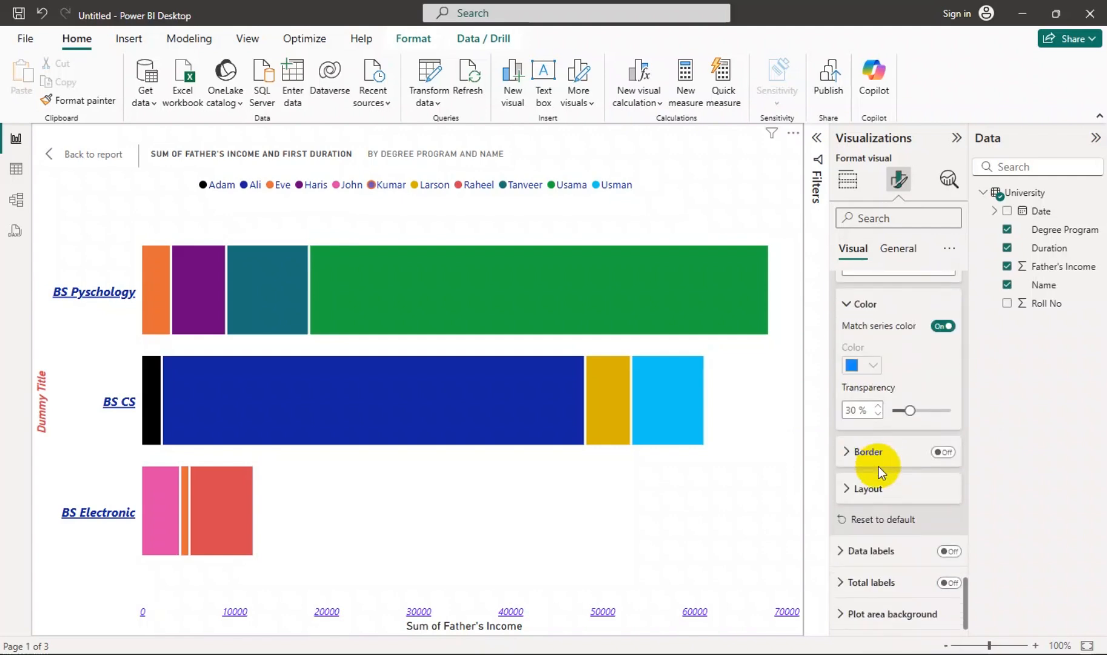
scroll(888, 411, up, 1)
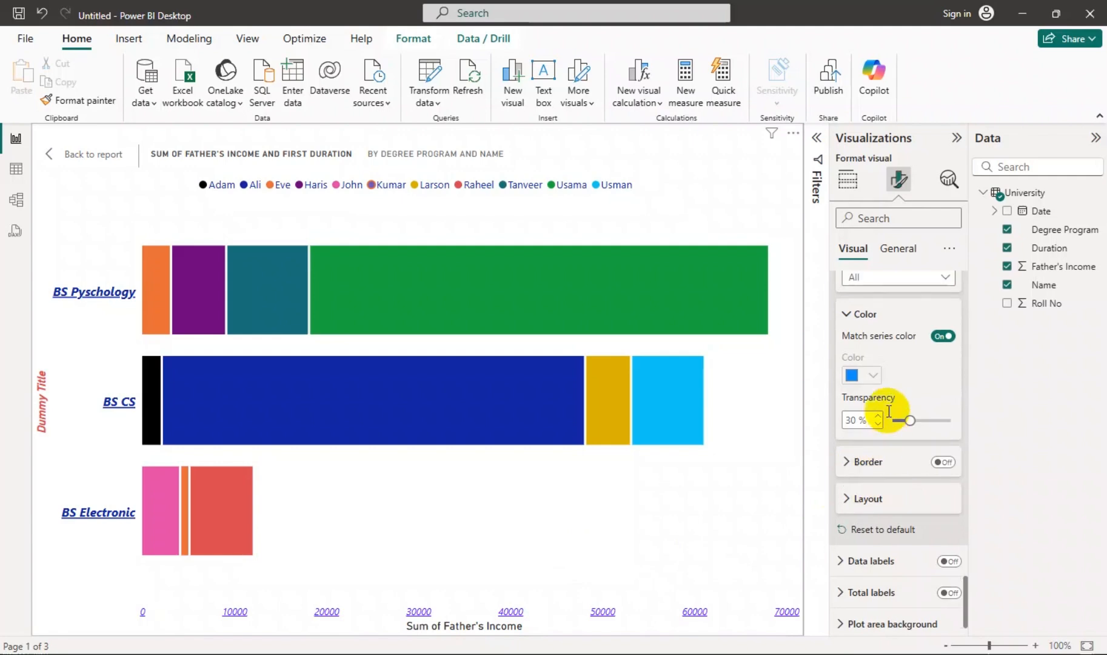
scroll(889, 411, up, 2)
click(867, 344)
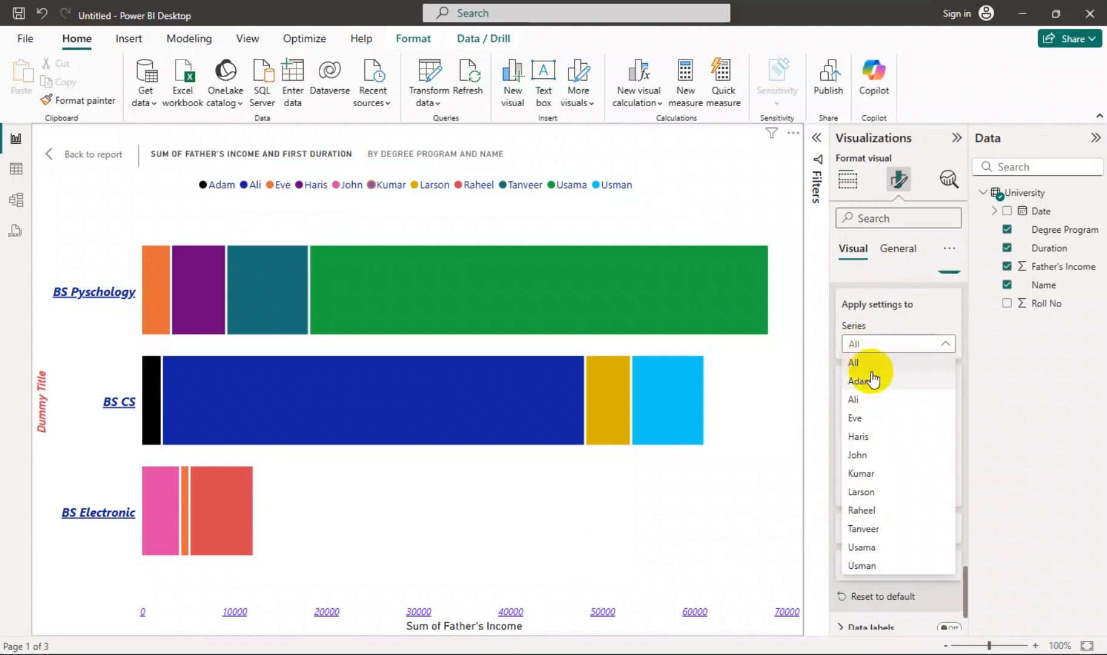
click(873, 320)
scroll(867, 442, down, 1)
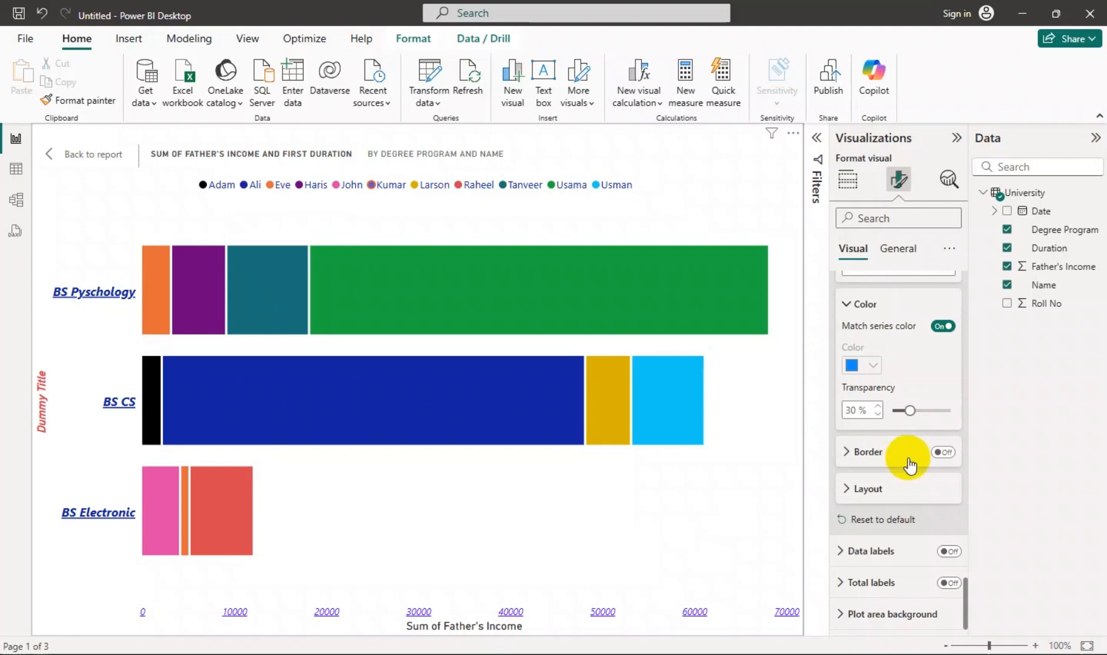
click(867, 452)
click(867, 453)
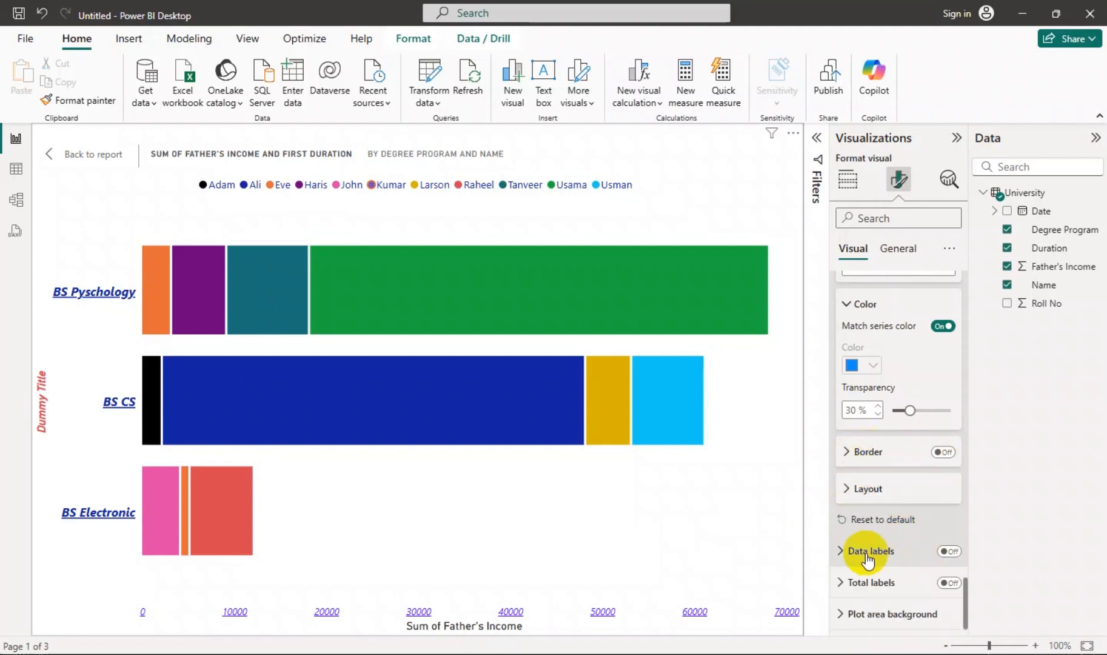
Step: Turn on data labels for the chart and choose the black series of the BS CS bar for the label settings
click(869, 553)
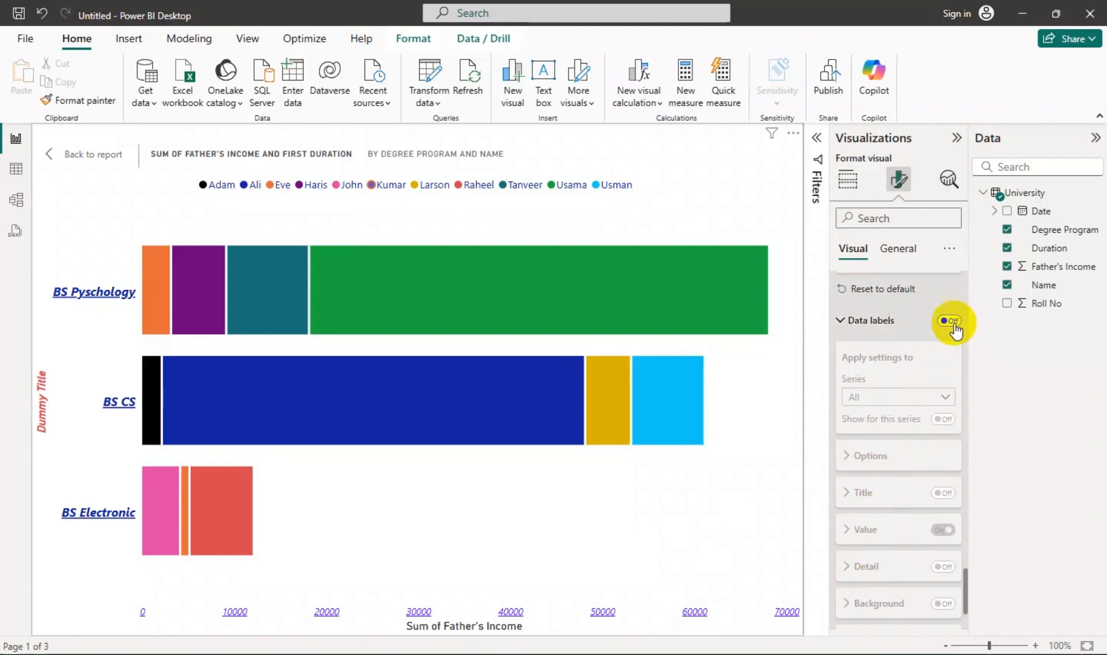
click(952, 325)
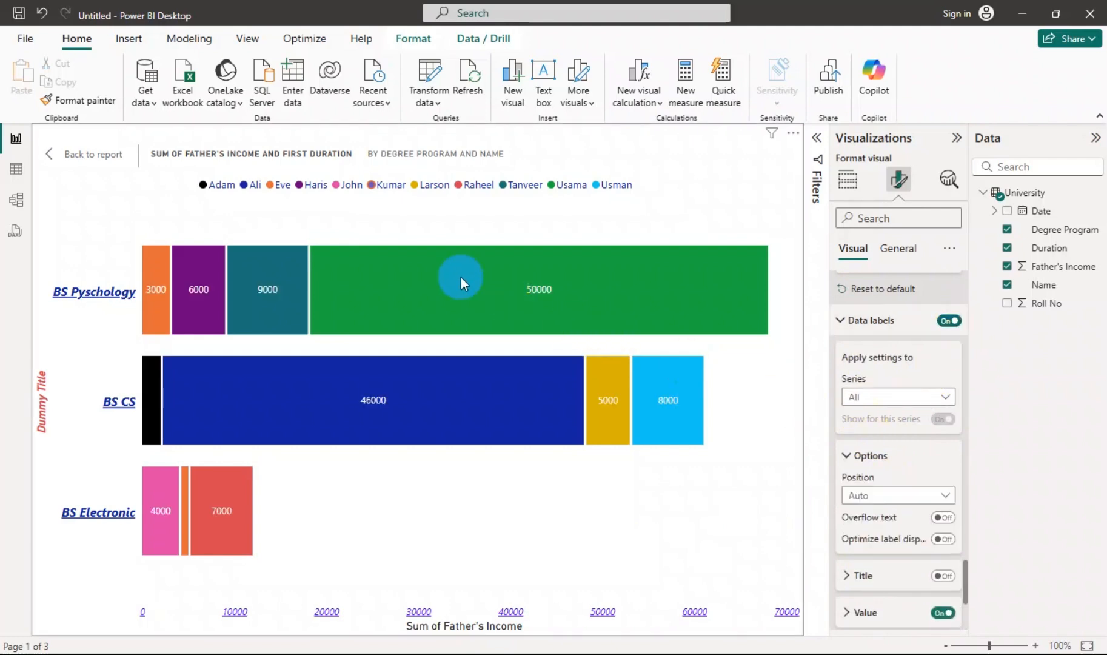
click(861, 397)
click(874, 437)
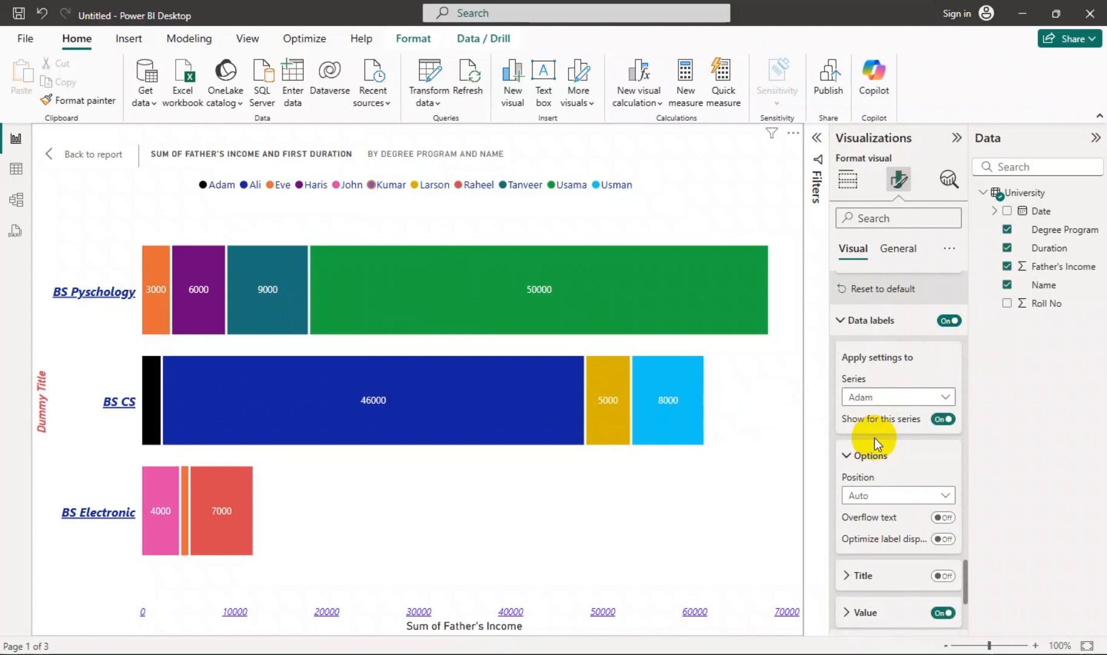
Step: Try the Inside end label position for the black series of the BS CS bar, and set it to Inside center
click(892, 495)
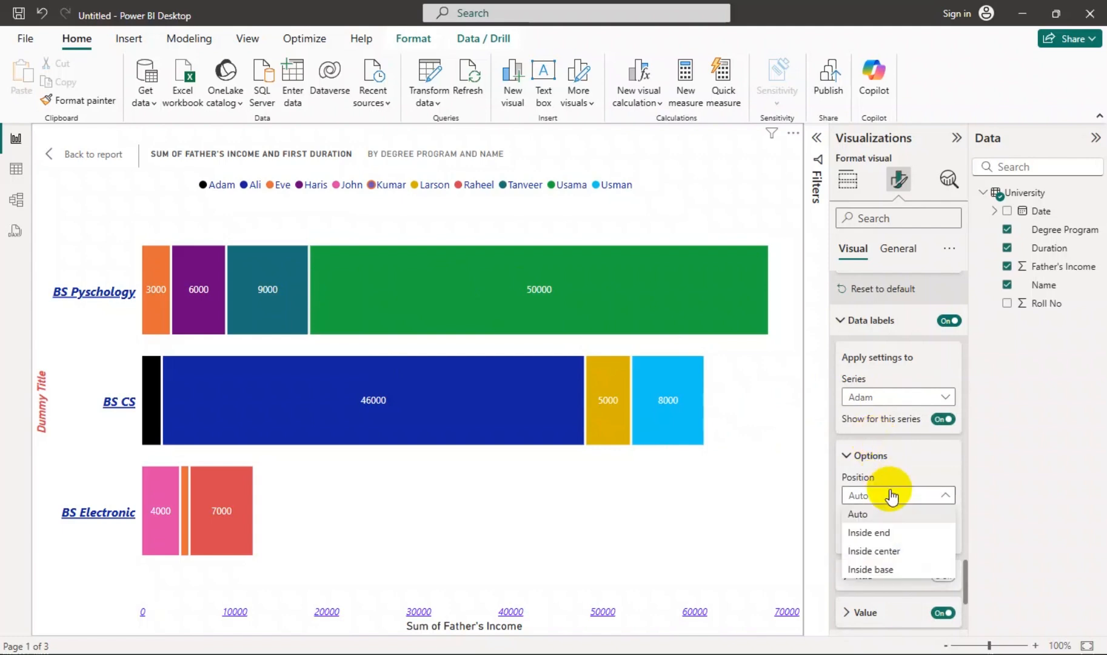
click(885, 527)
click(889, 503)
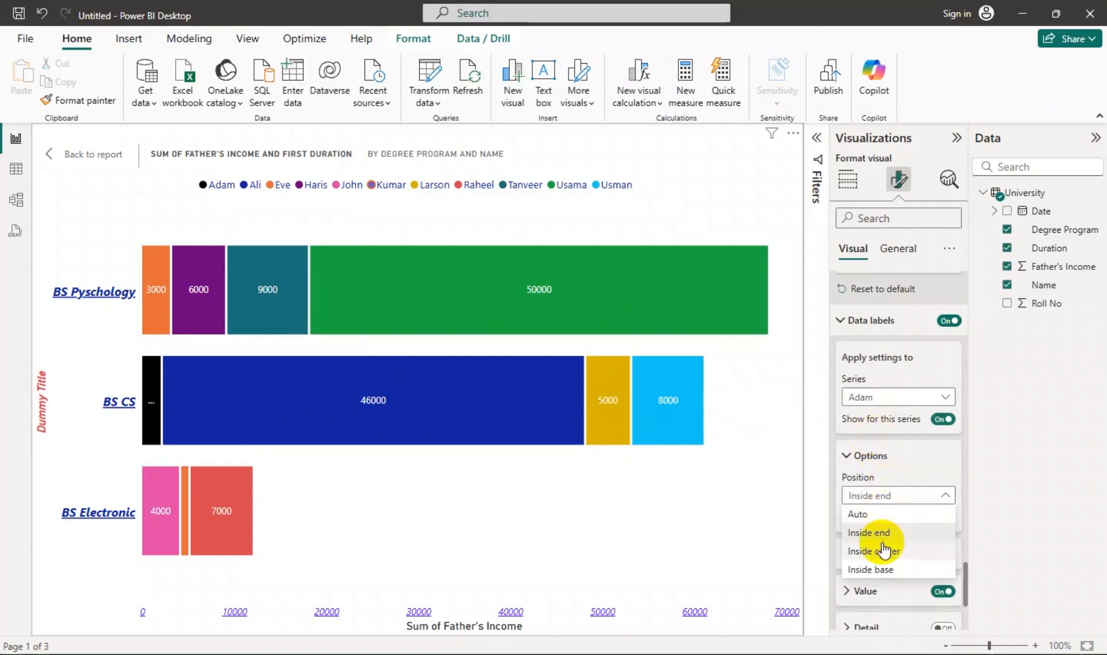
click(882, 547)
click(902, 497)
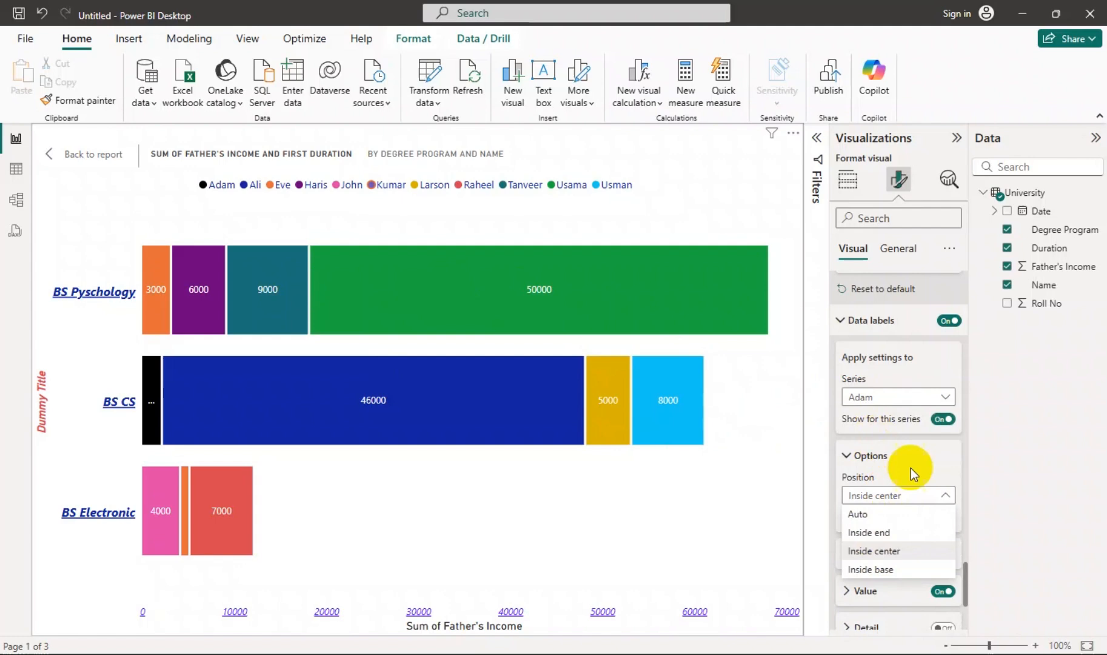
Step: Switch the data label settings to all series and set the label position to Inside base after trying Inside center
click(886, 393)
click(887, 400)
click(873, 417)
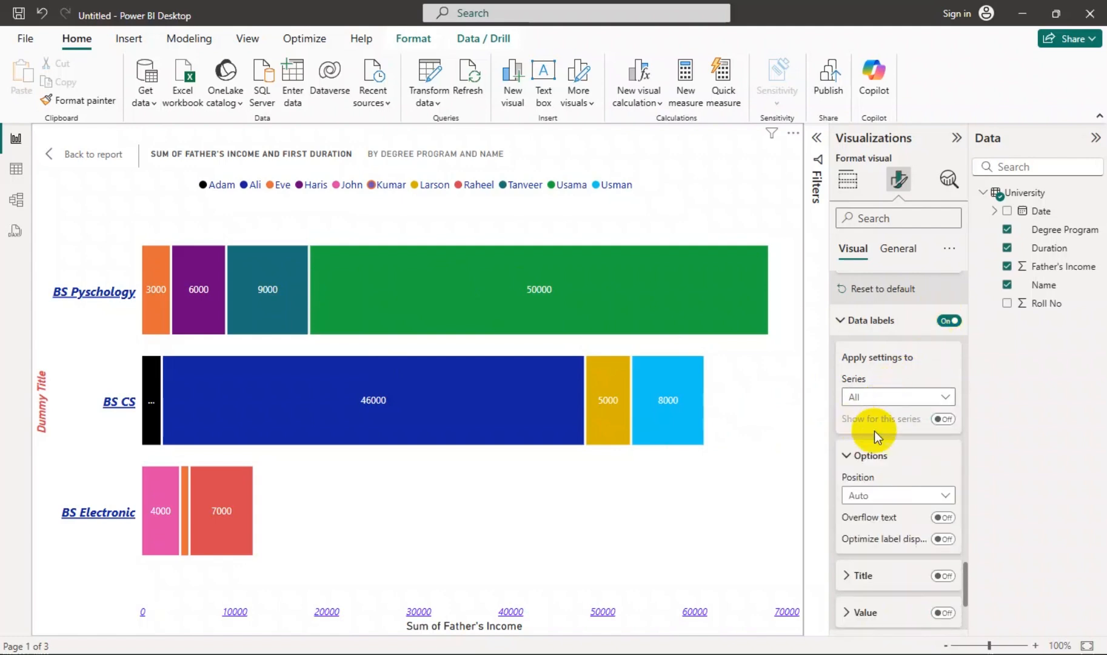
click(890, 496)
click(882, 546)
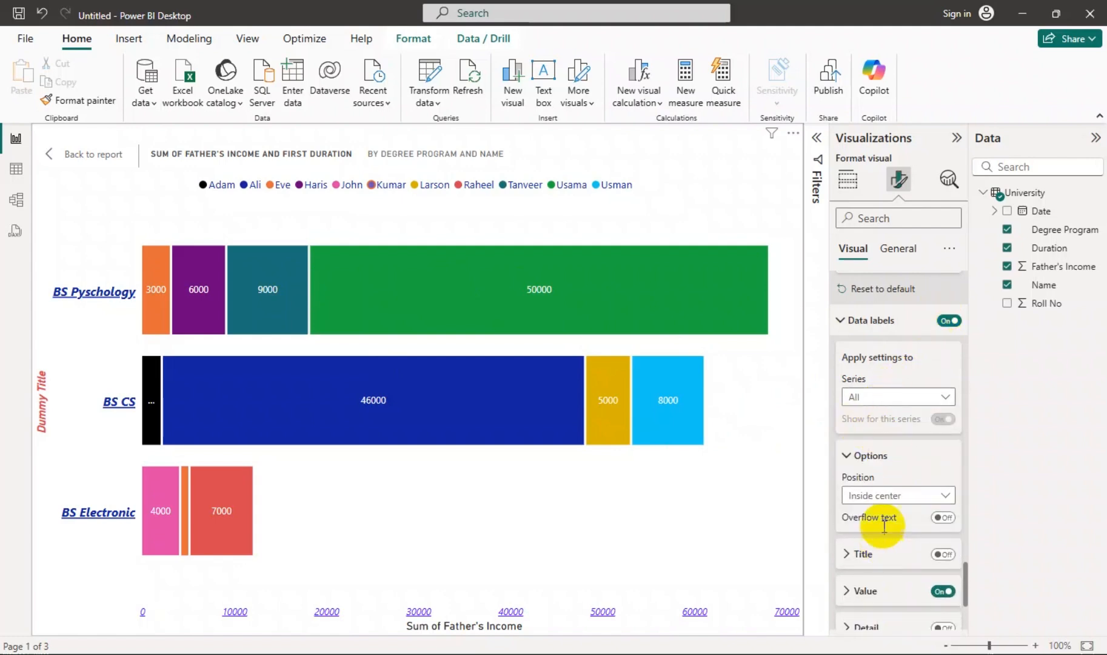
click(898, 495)
click(890, 565)
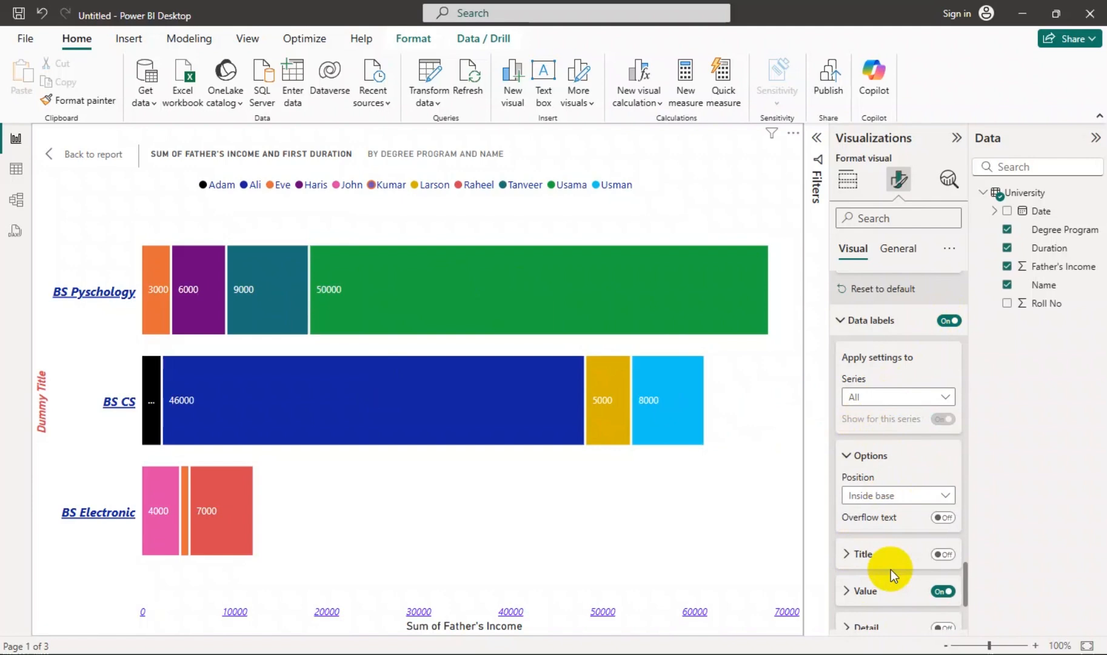
Step: Try overflow text and series-name titles on the data labels, turning each option off again
scroll(886, 515, down, 1)
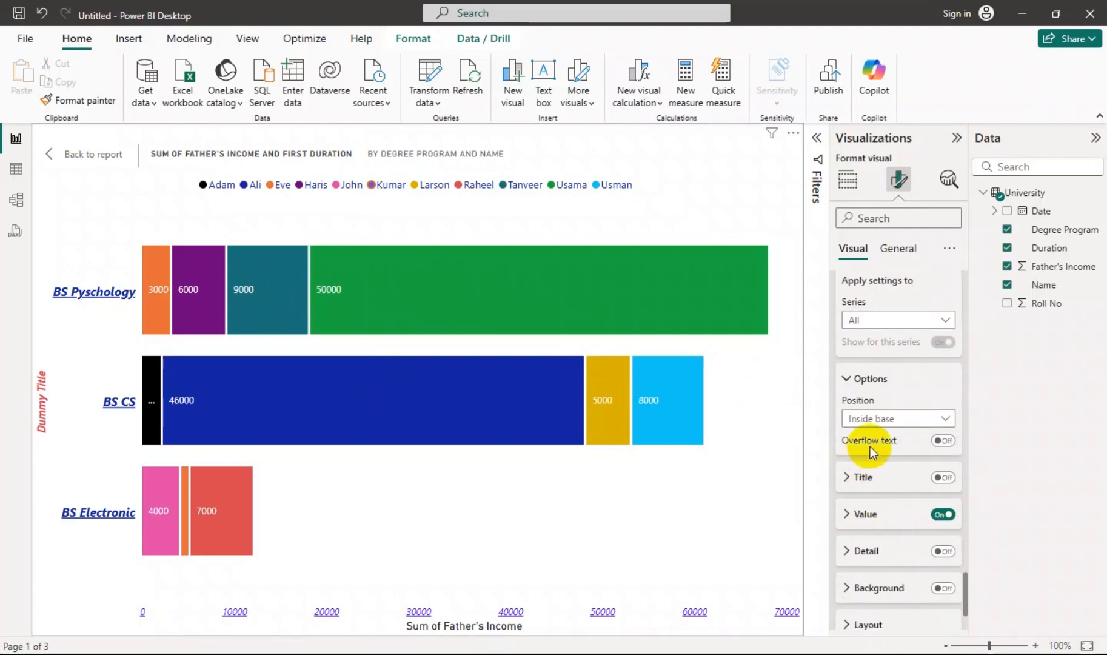
click(943, 441)
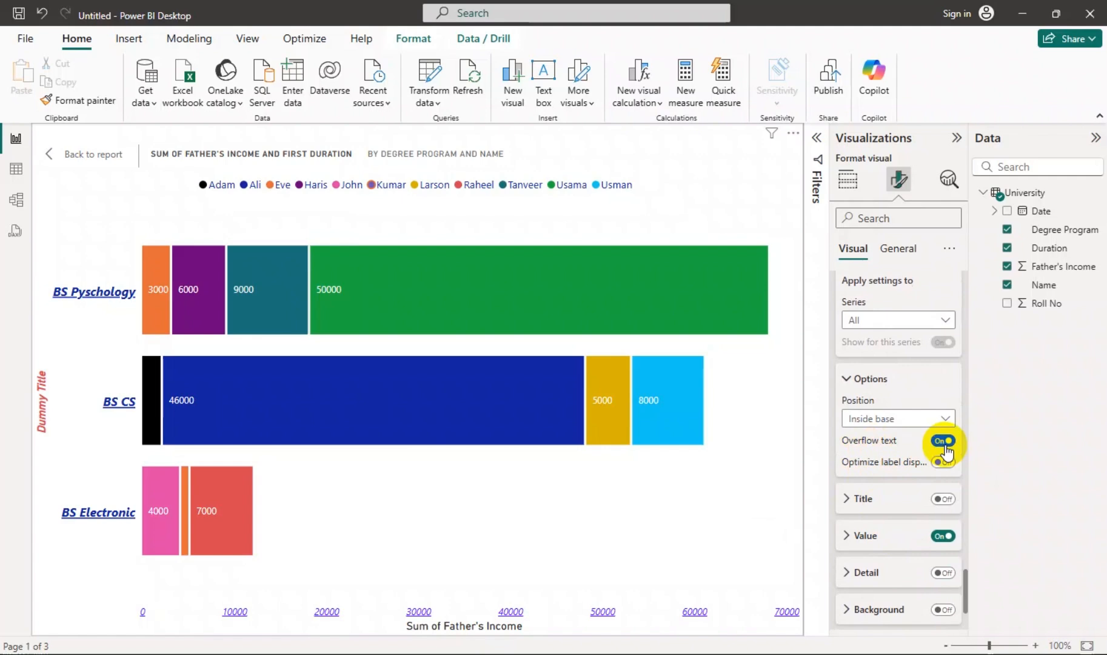
click(943, 441)
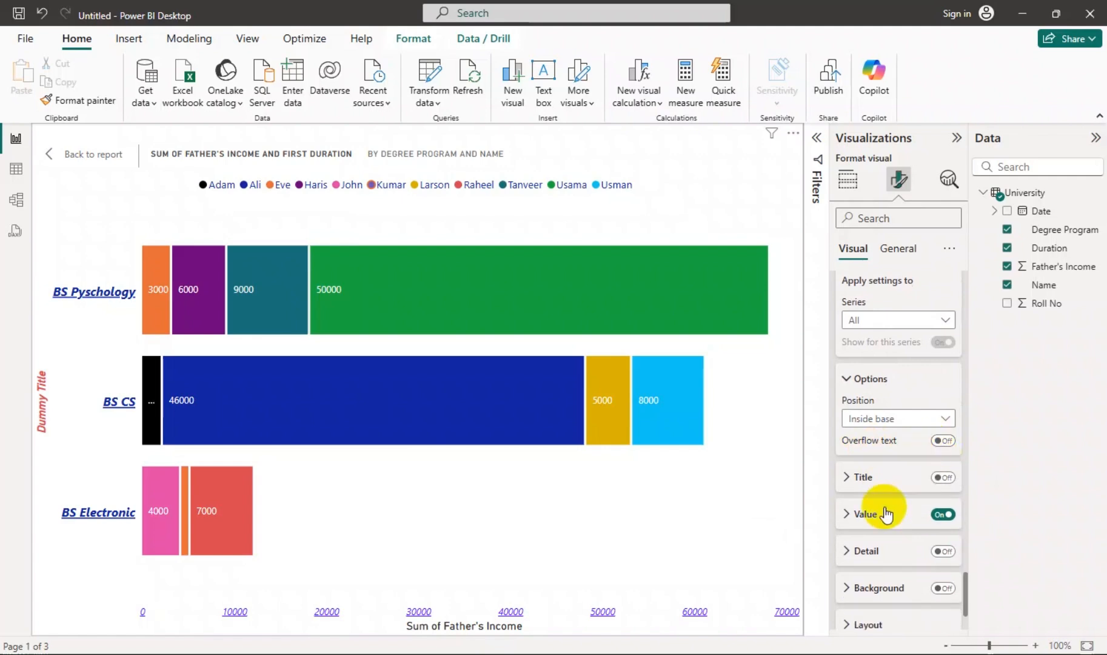
click(947, 479)
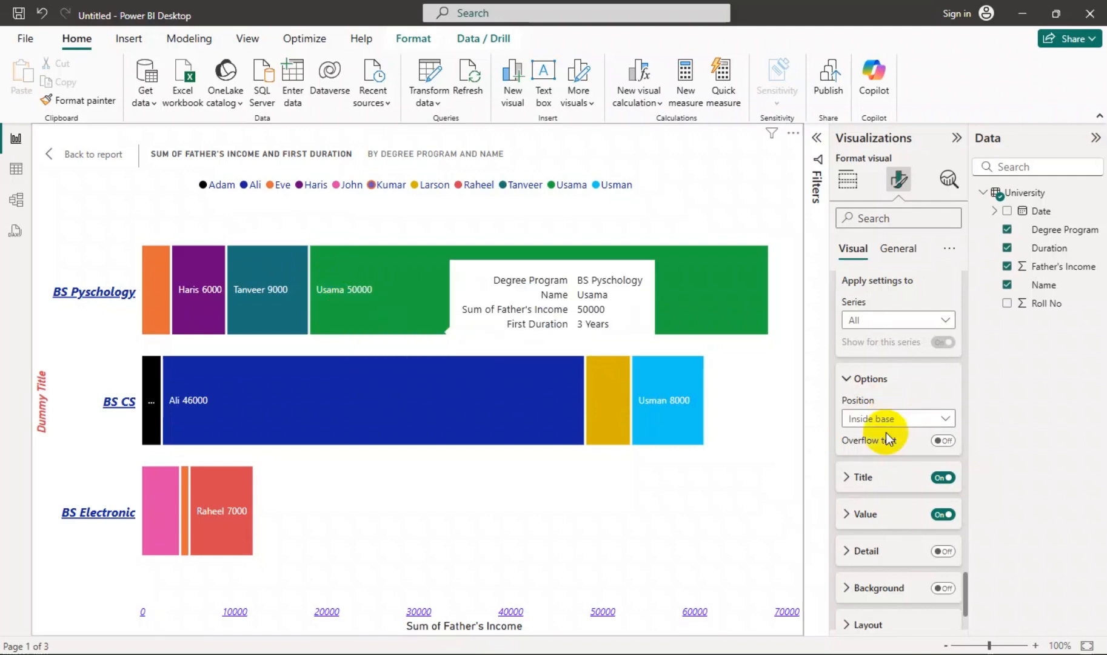
click(939, 478)
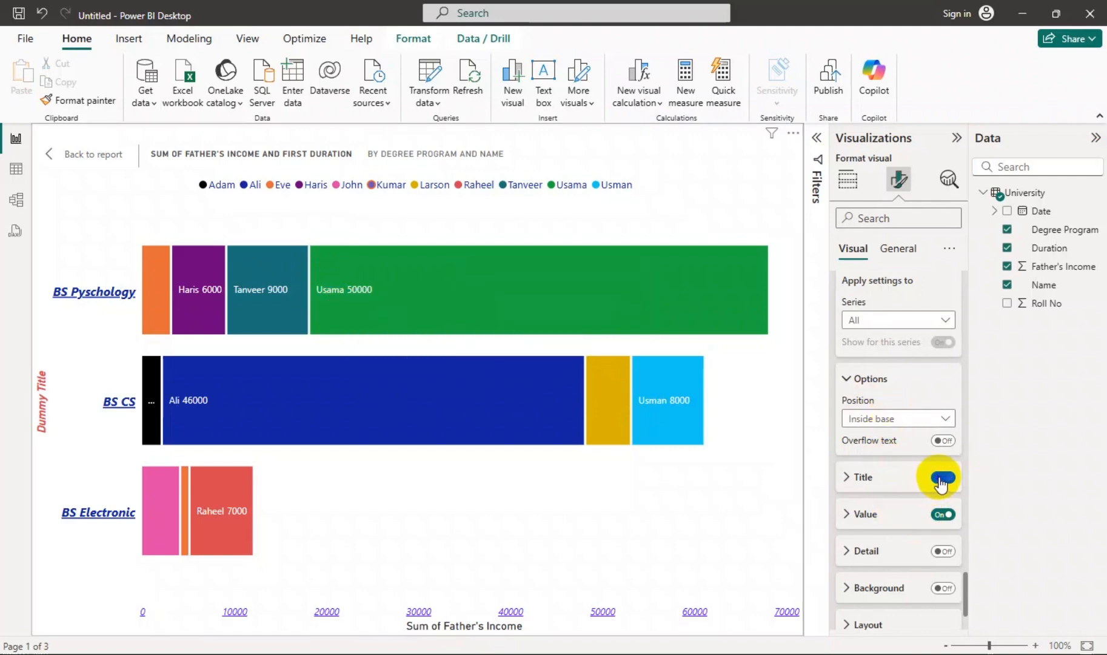
Step: Examine the data labels' title and value options, including the value's field and conditional color settings
click(890, 480)
scroll(890, 482, down, 3)
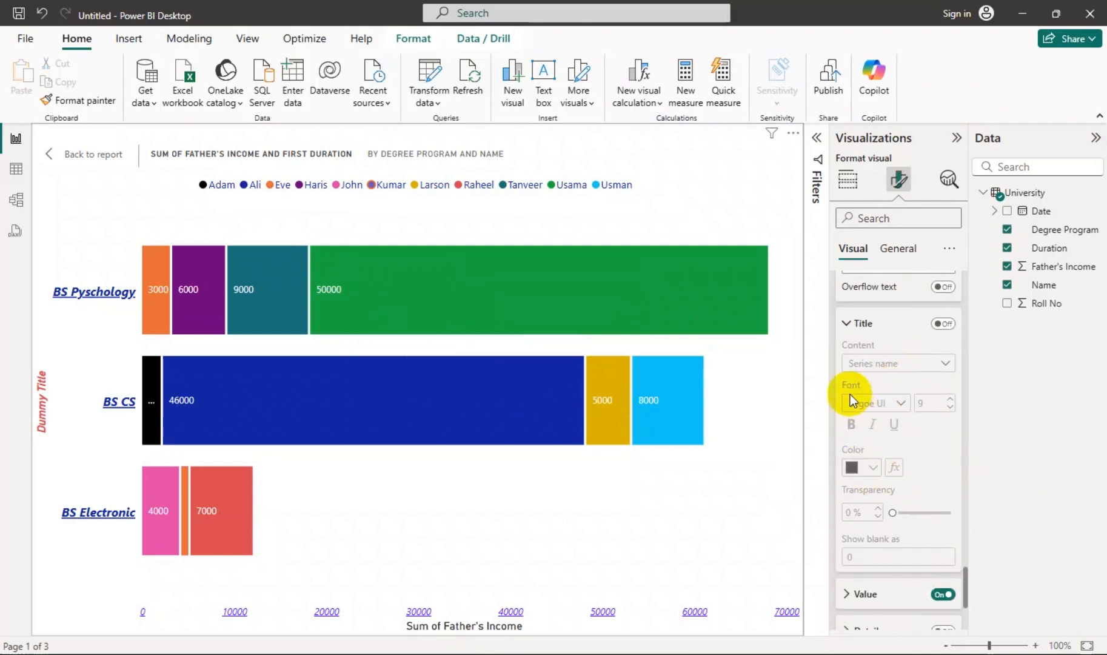
scroll(849, 397, down, 3)
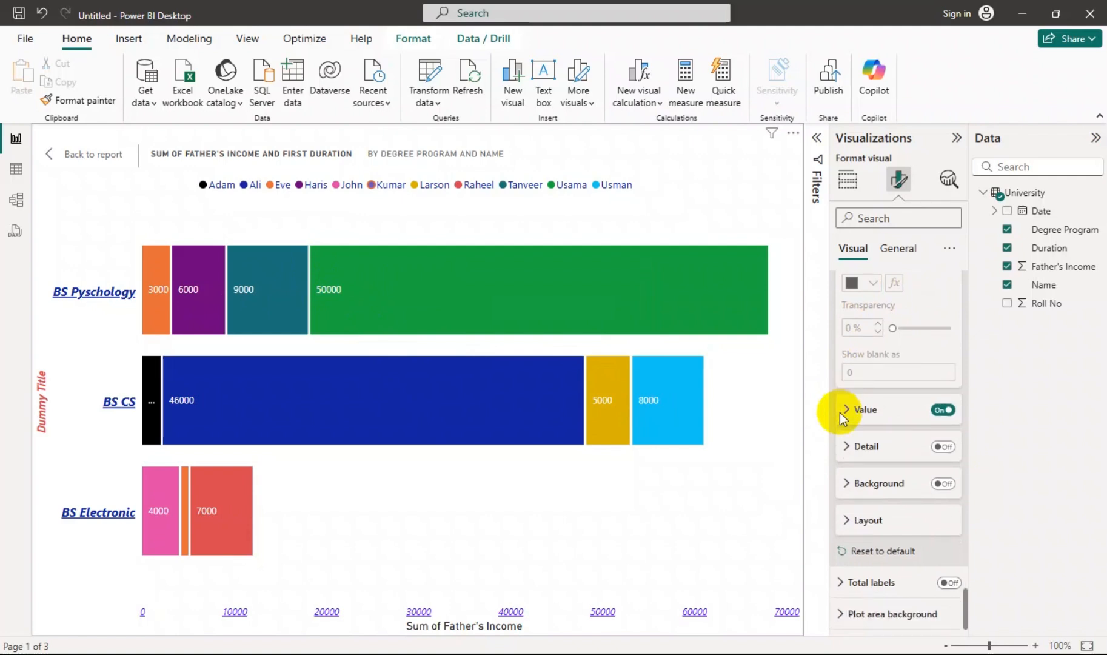
click(877, 414)
scroll(877, 415, down, 1)
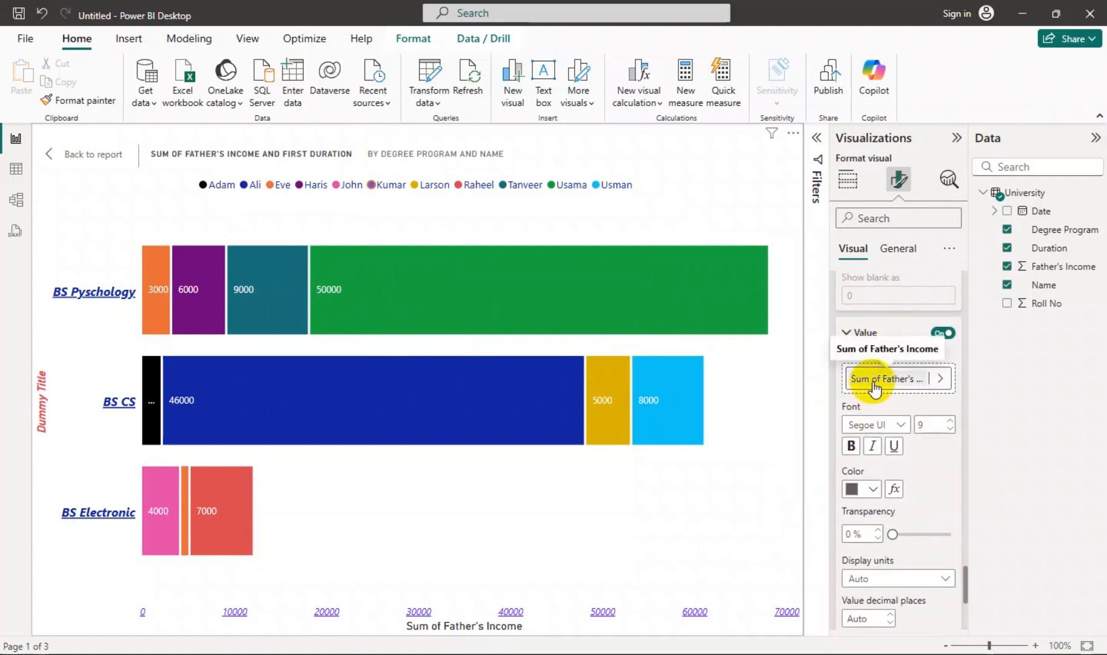
click(939, 378)
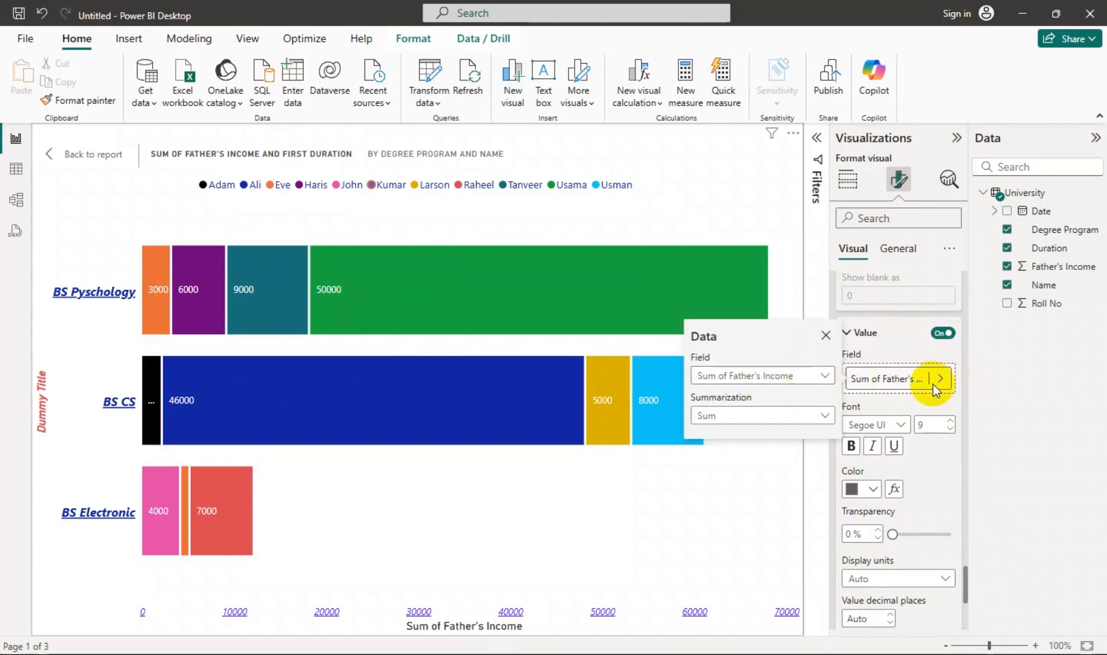
click(894, 488)
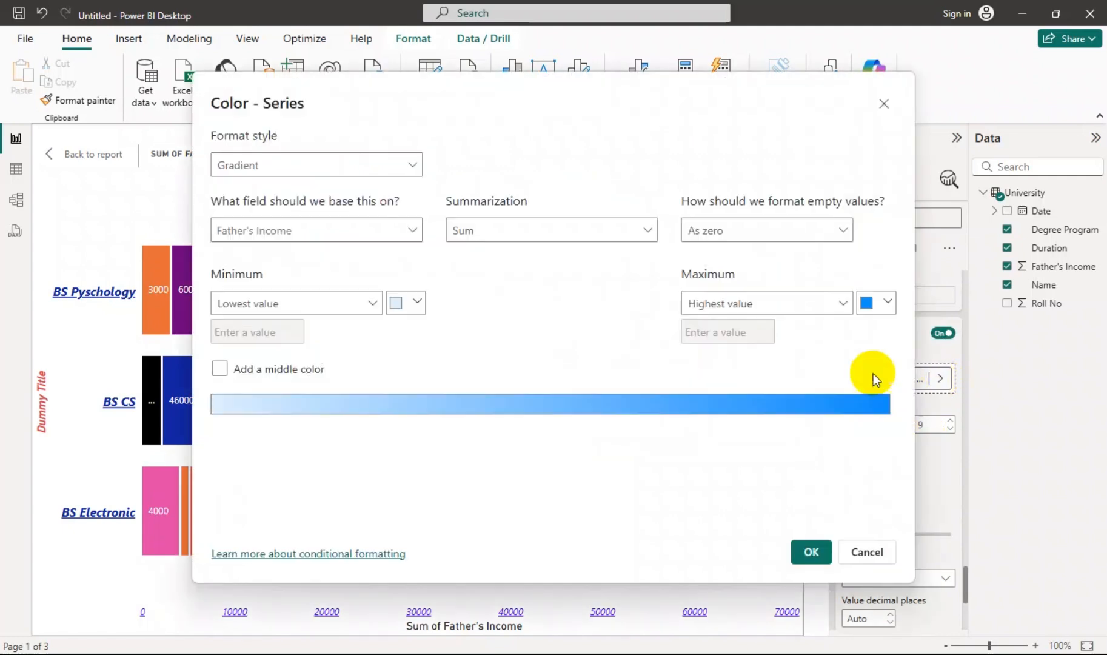
click(855, 553)
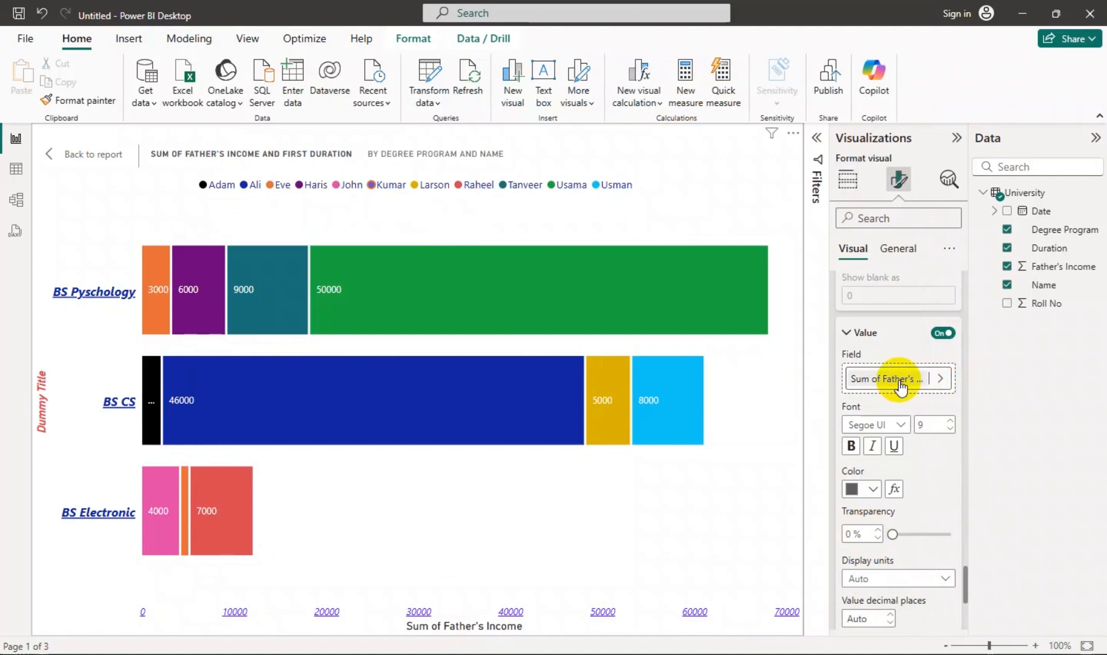
click(865, 326)
Step: Turn on the detail for the data labels and add the Roll No field as its data
click(871, 452)
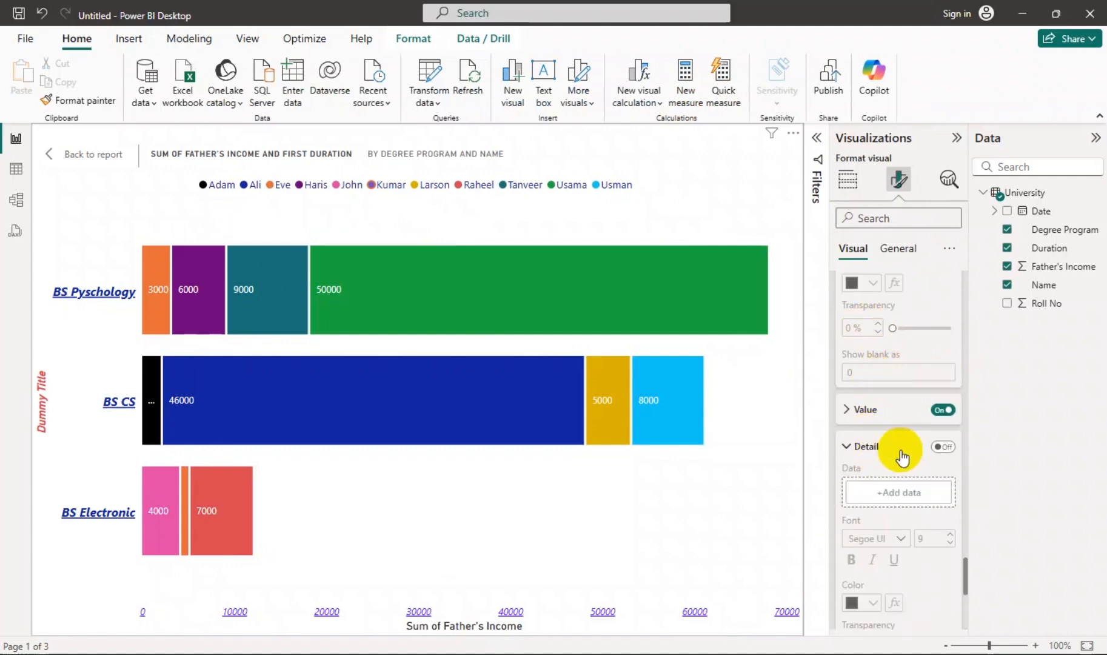
click(942, 448)
scroll(869, 463, down, 2)
scroll(869, 462, down, 1)
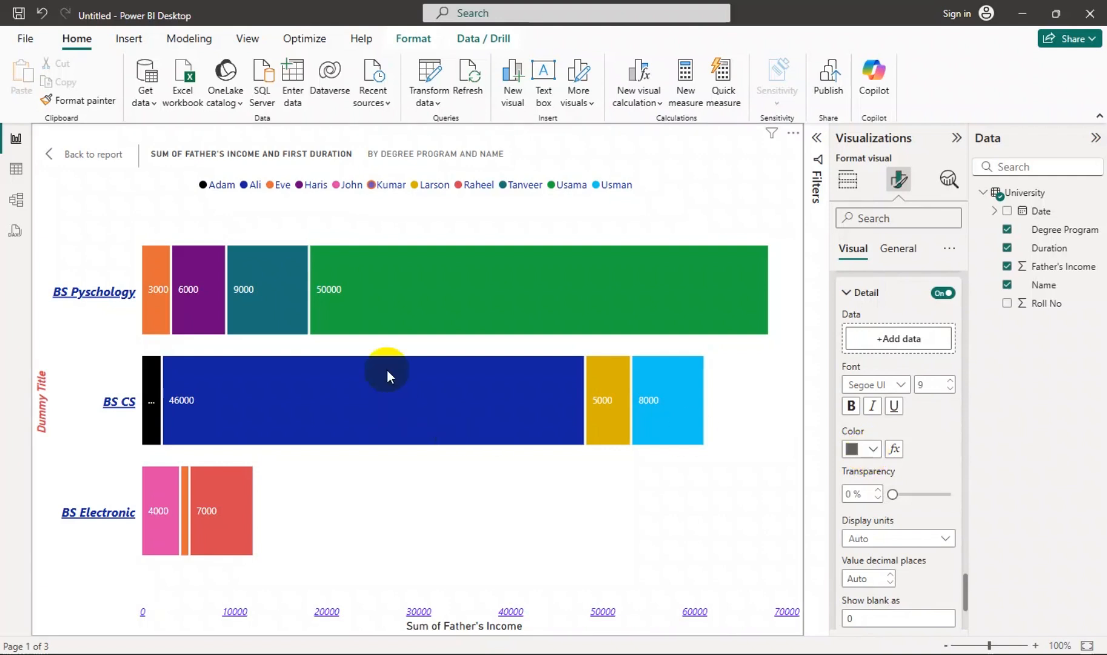
mouse_move(389, 323)
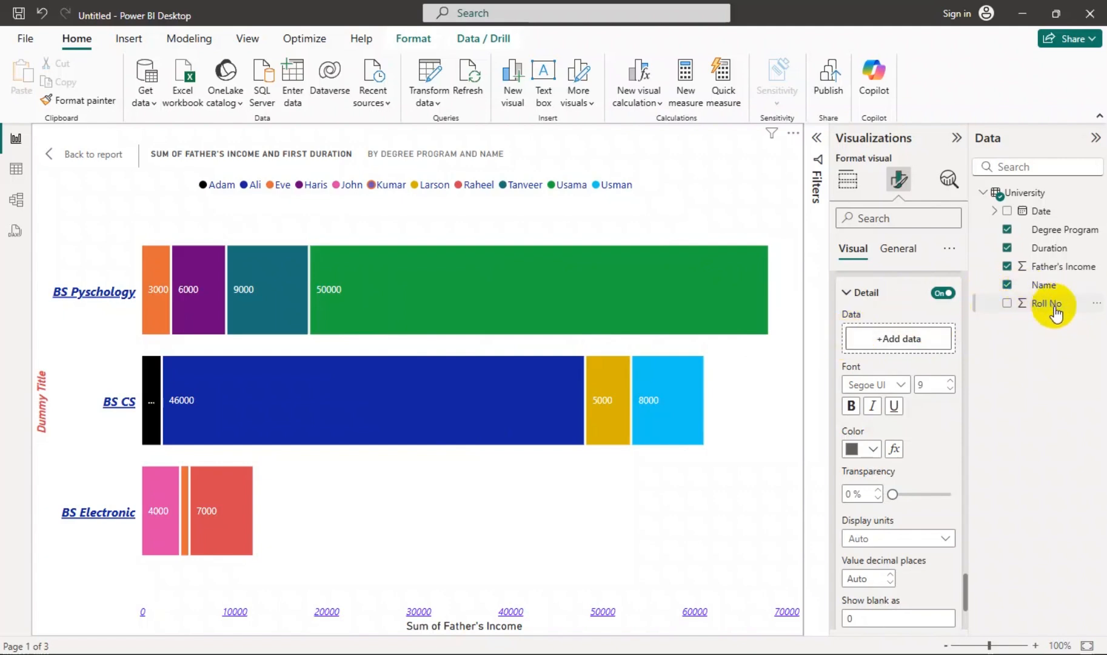
drag(1055, 313, 918, 341)
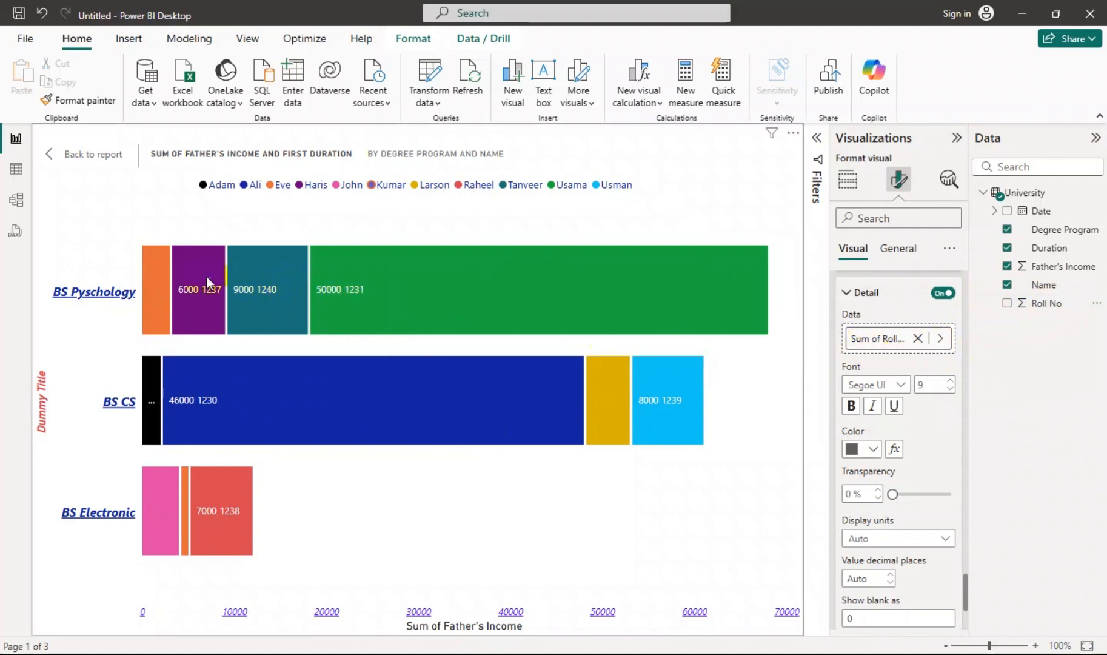
Step: Remove Roll No from the data label detail and add the same field back
click(918, 338)
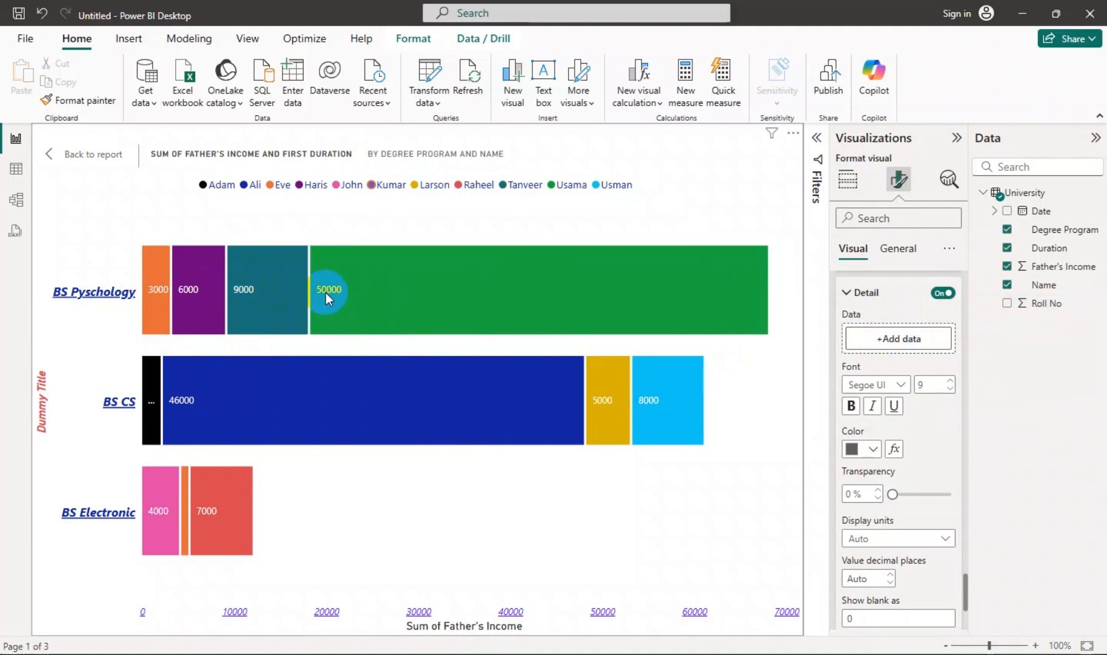
mouse_move(345, 296)
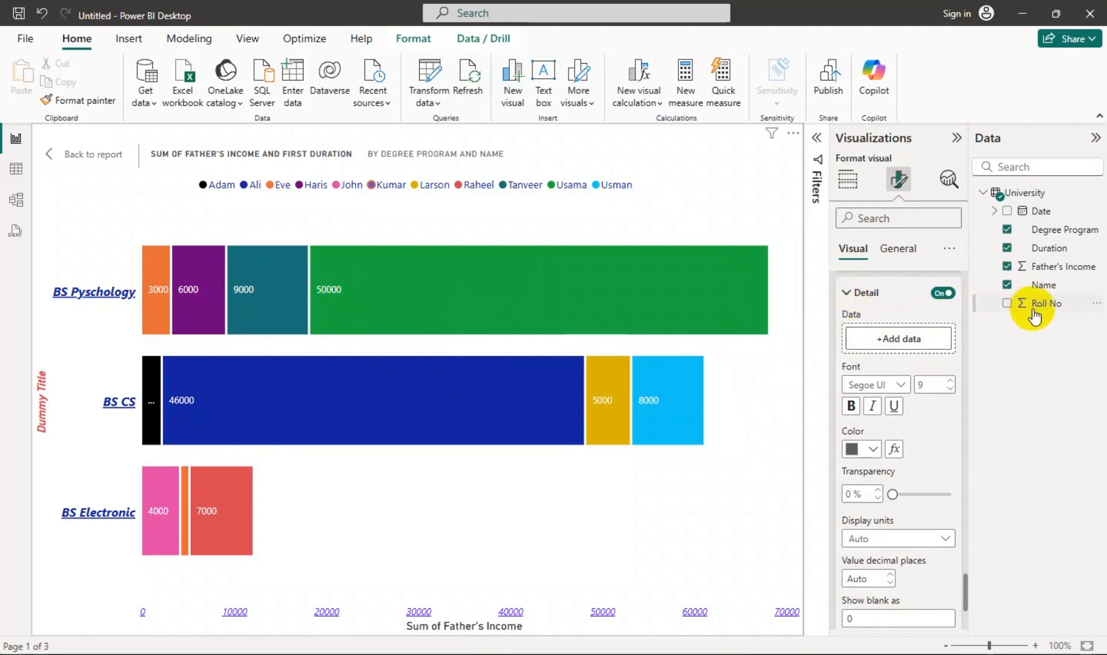
drag(1040, 303, 918, 355)
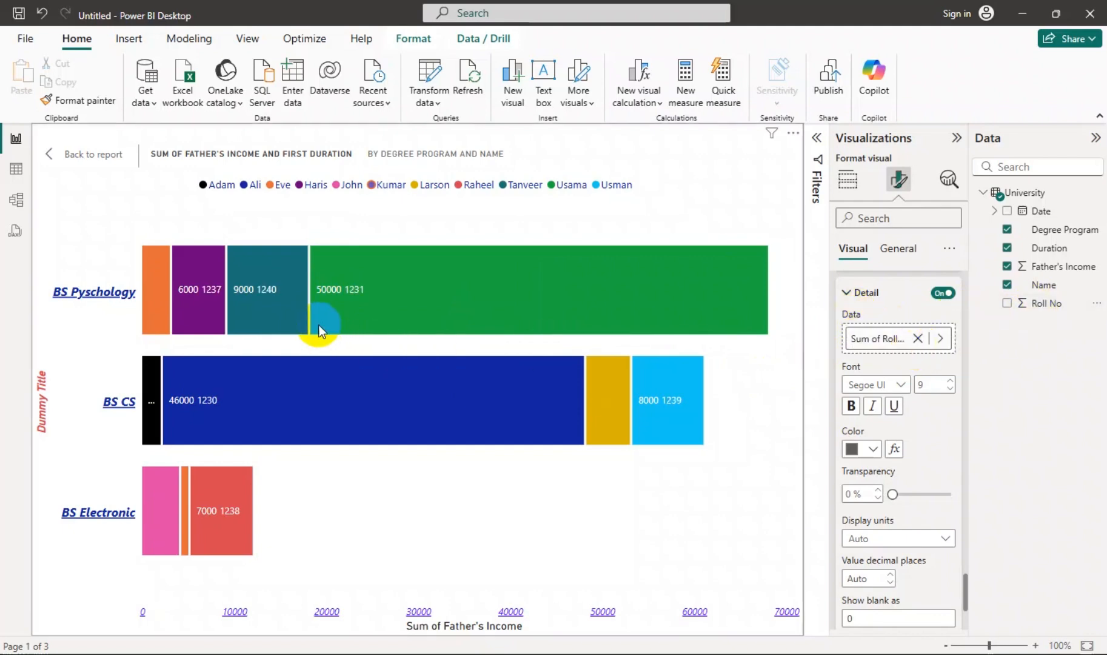
Step: Set the color of the data label detail text to bright violet-blue
mouse_move(358, 292)
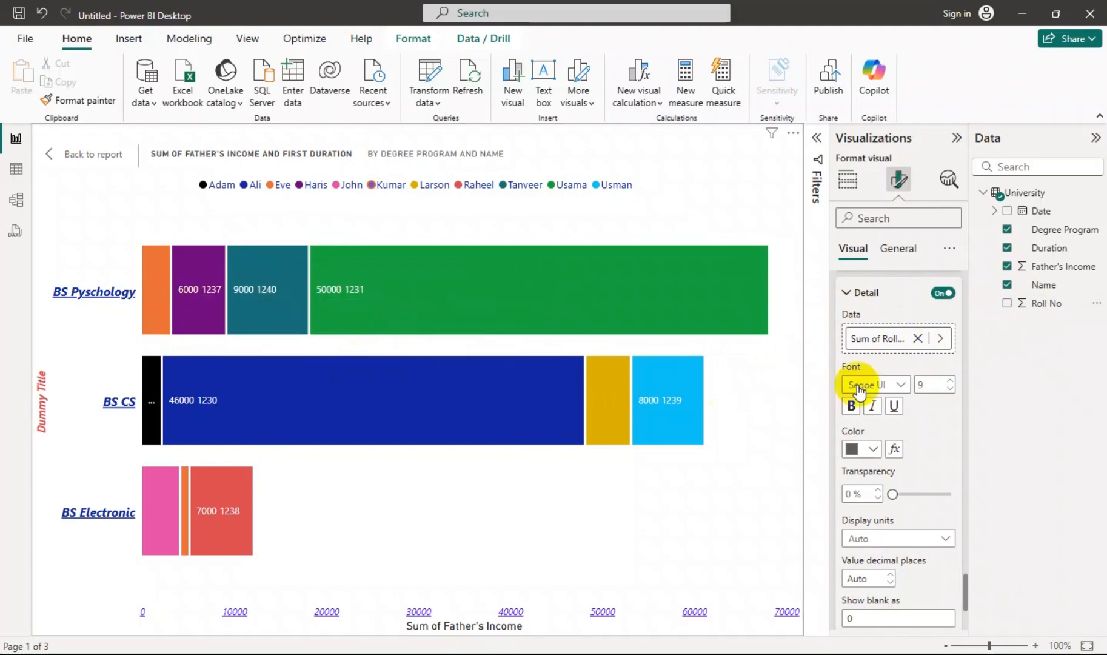
click(870, 451)
click(926, 387)
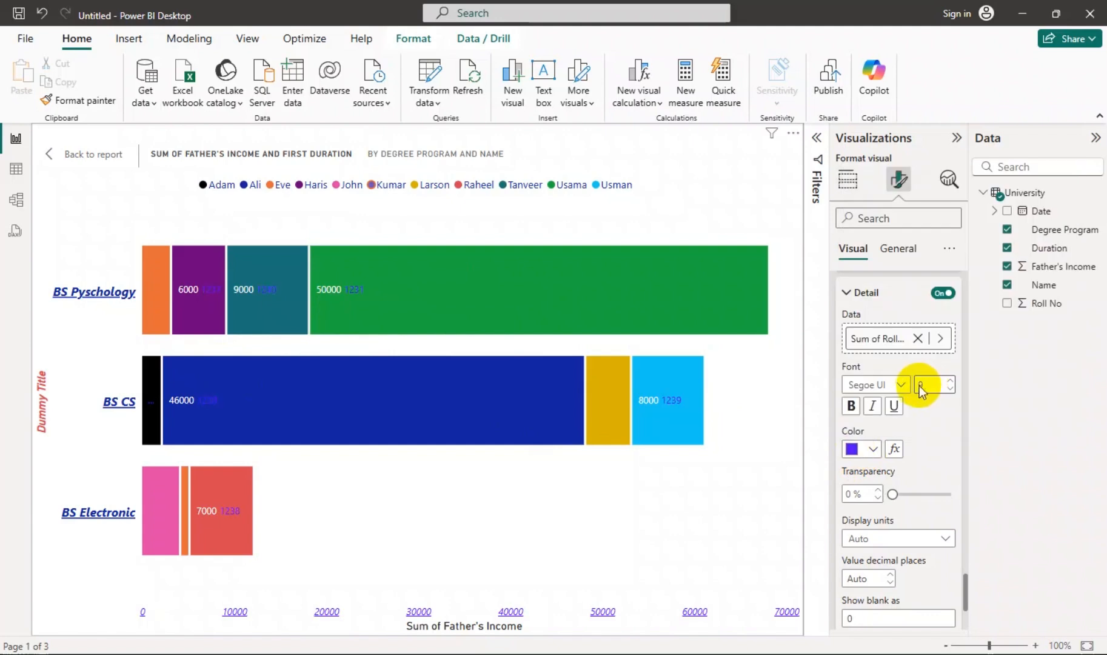
Step: Turn on the data label background and set its transparency to 28%, keeping the dark background color
scroll(871, 483, down, 3)
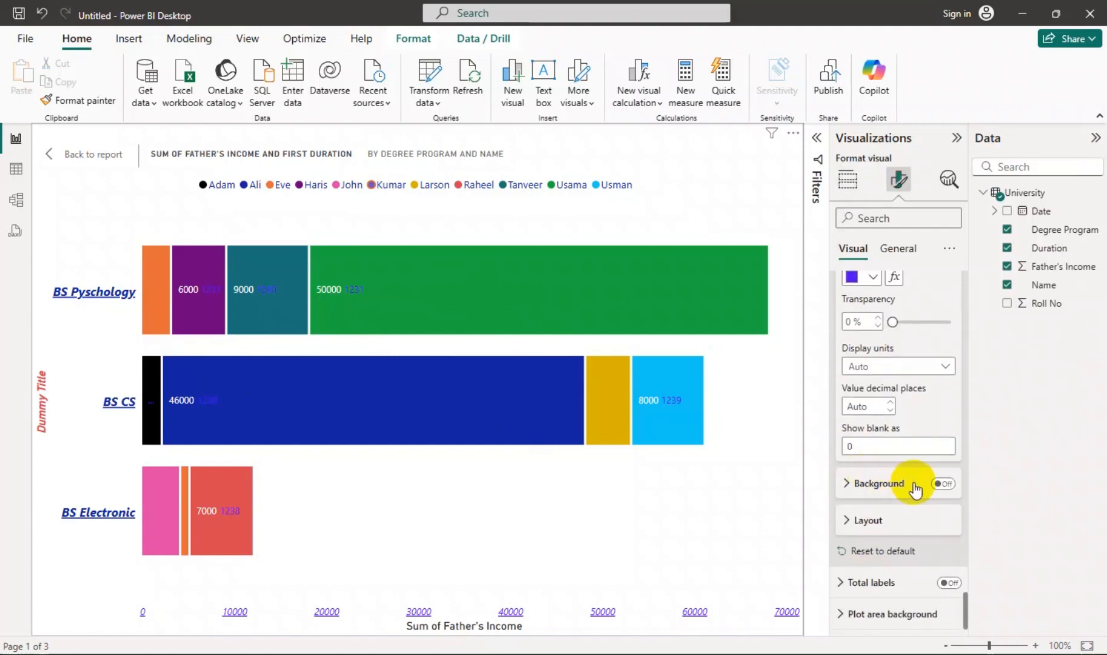
click(873, 483)
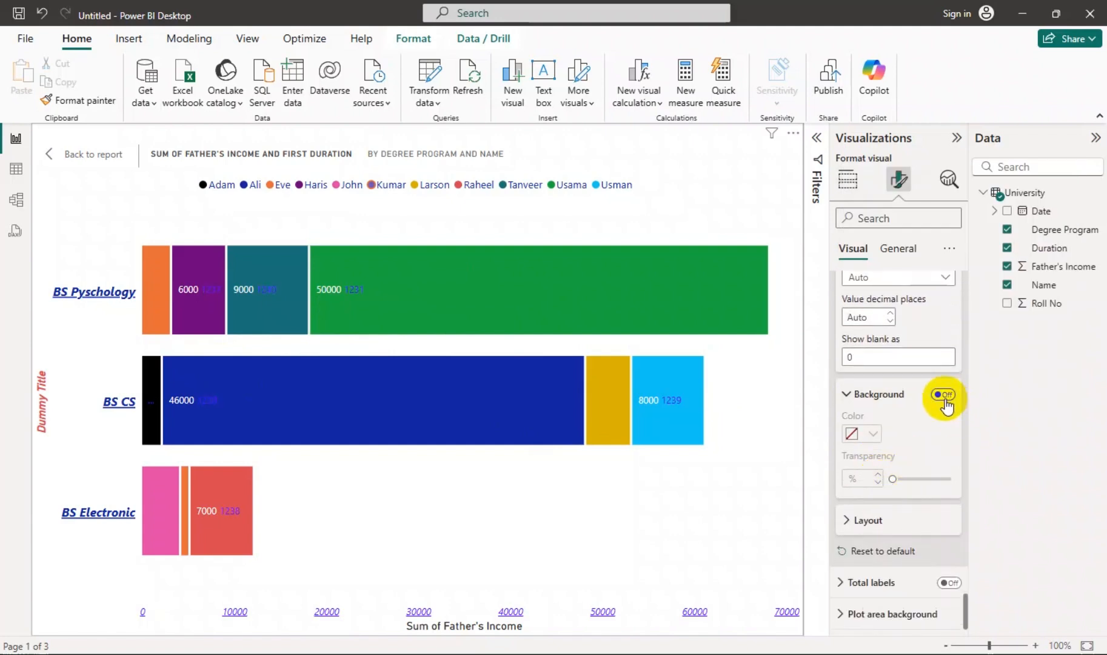
click(944, 395)
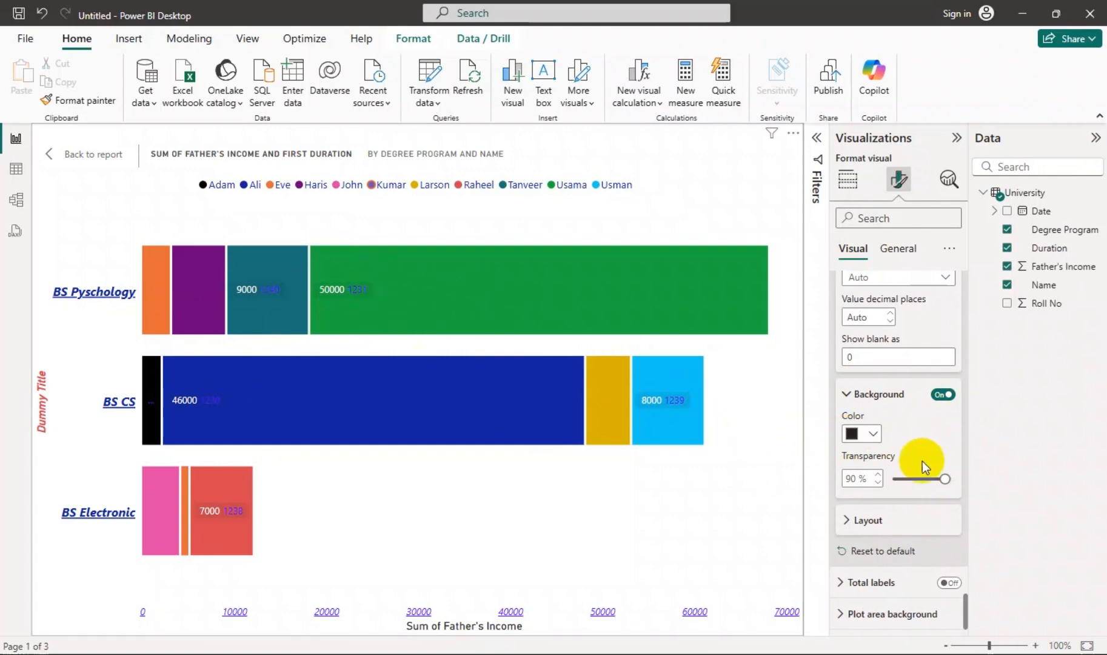
drag(943, 479, 908, 479)
click(861, 435)
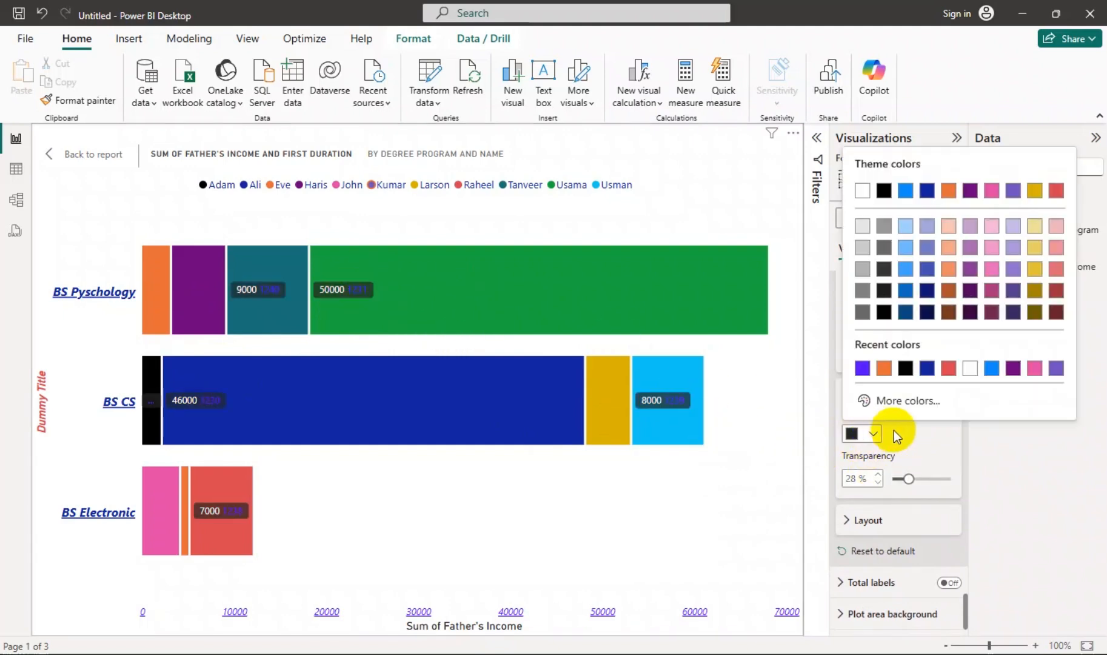
click(912, 450)
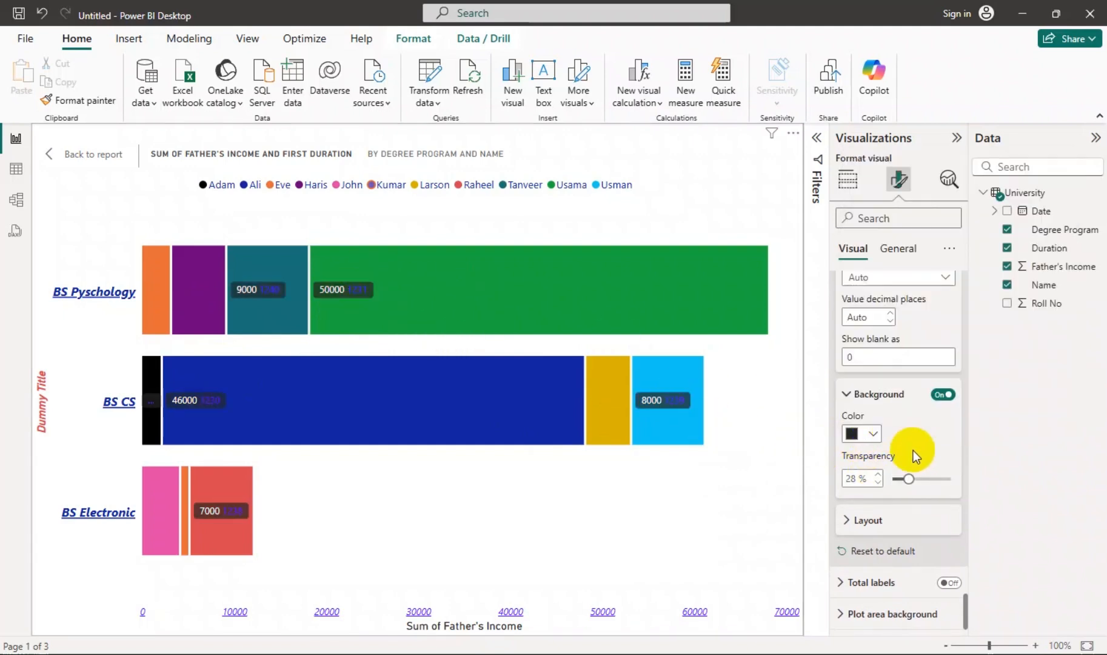
Step: Compare the single-line and multi-line data label layouts, keeping Multi-line with left horizontal alignment
click(868, 521)
click(887, 519)
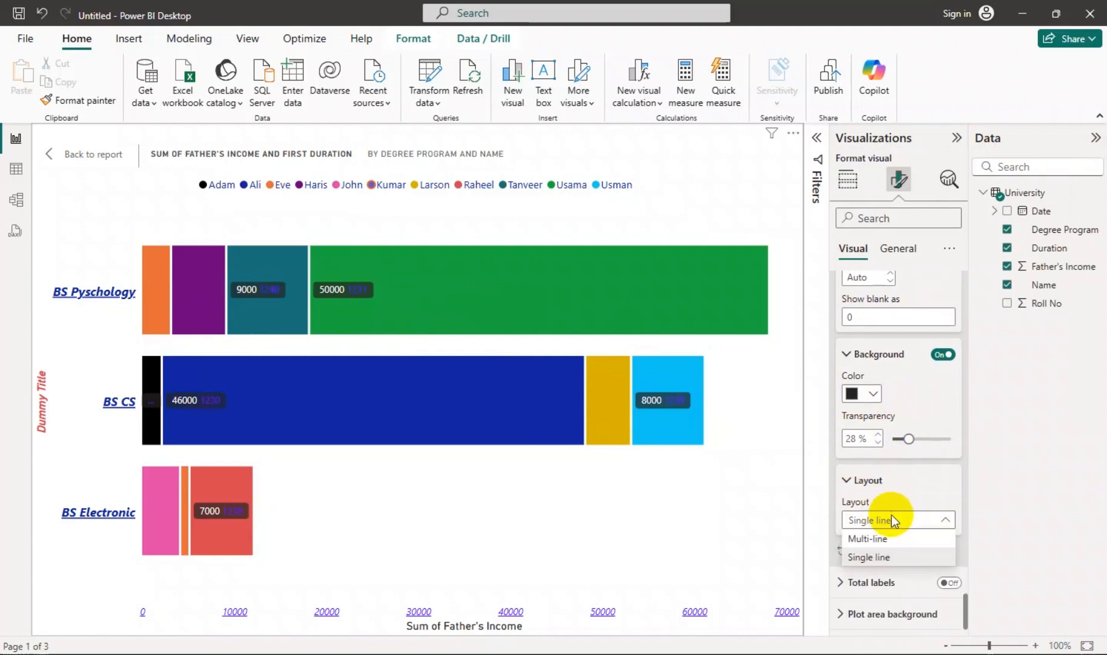
click(868, 538)
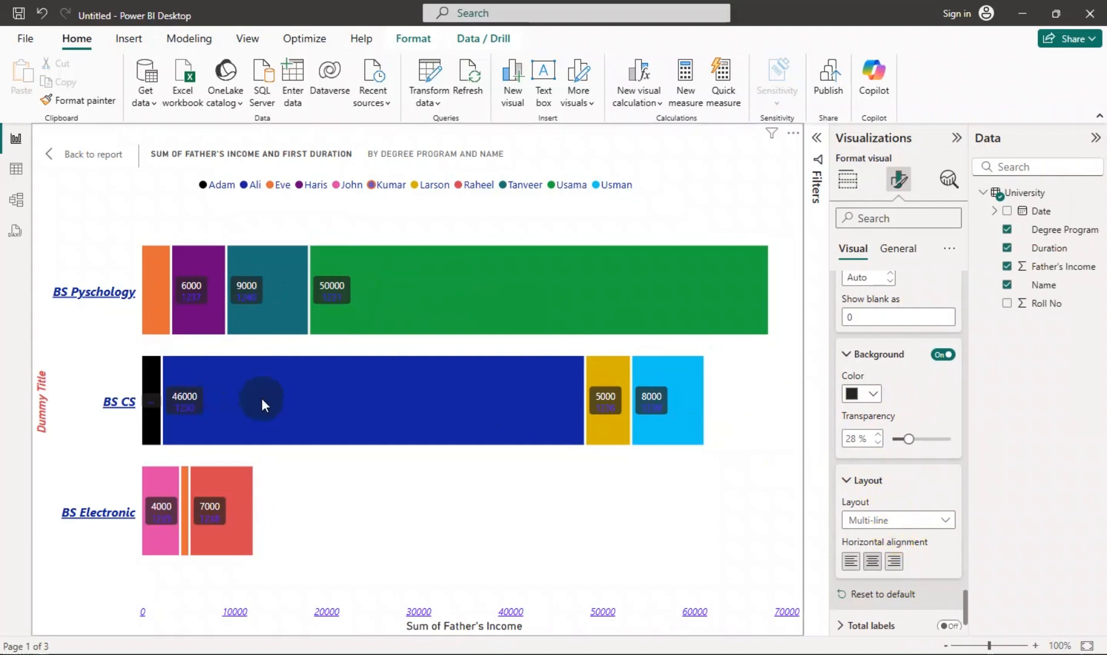
click(896, 520)
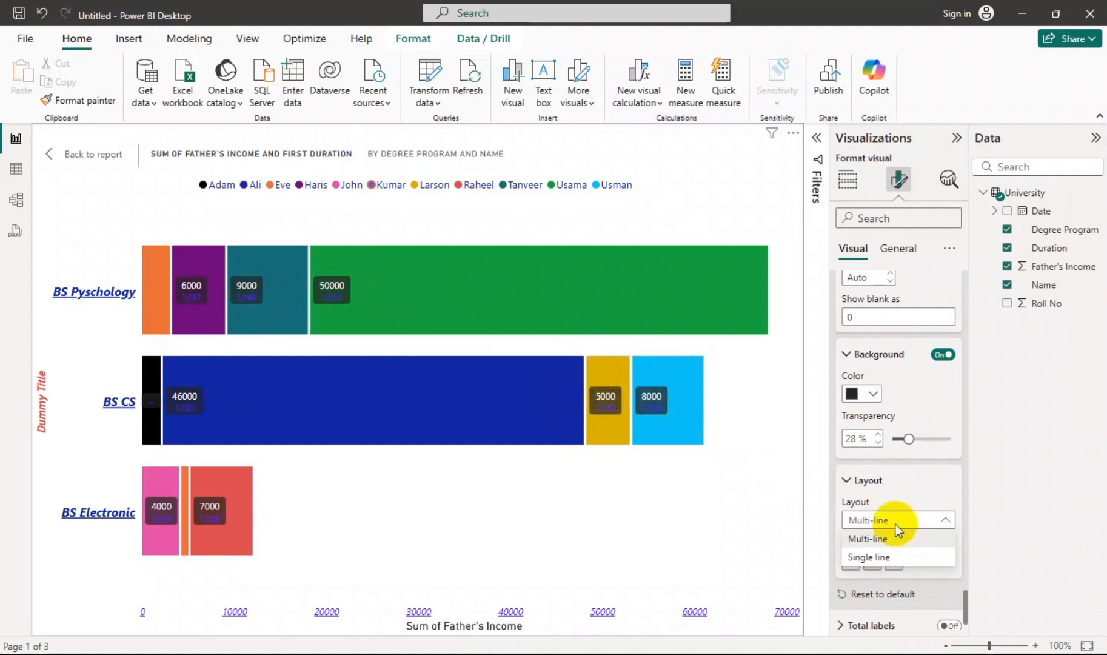
click(876, 557)
click(879, 520)
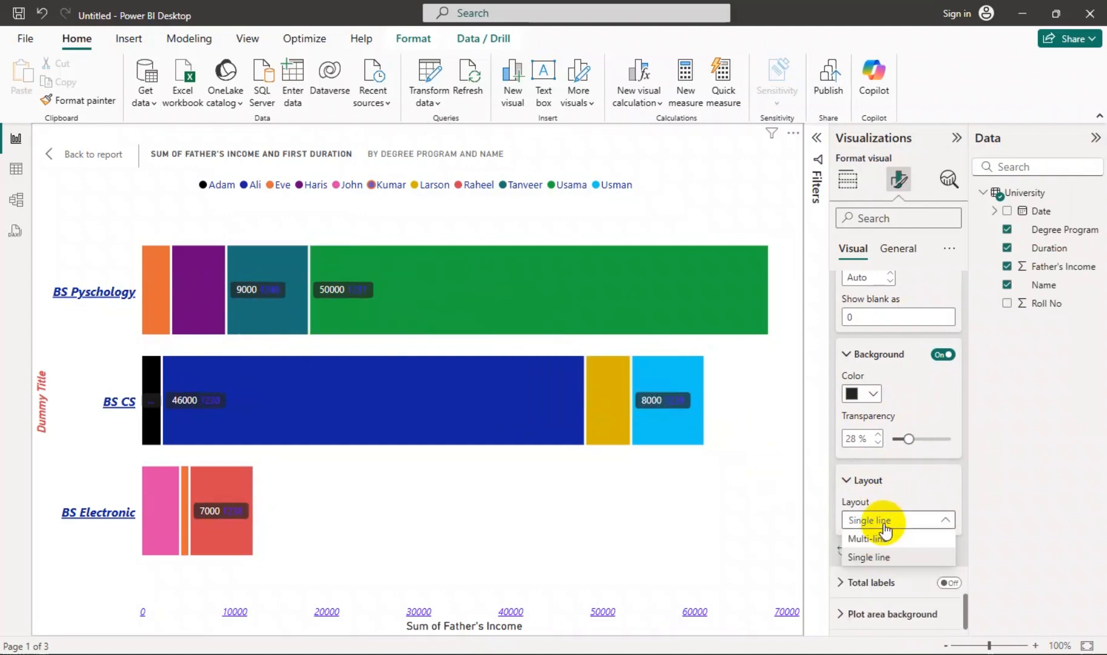
click(896, 557)
click(894, 522)
click(896, 537)
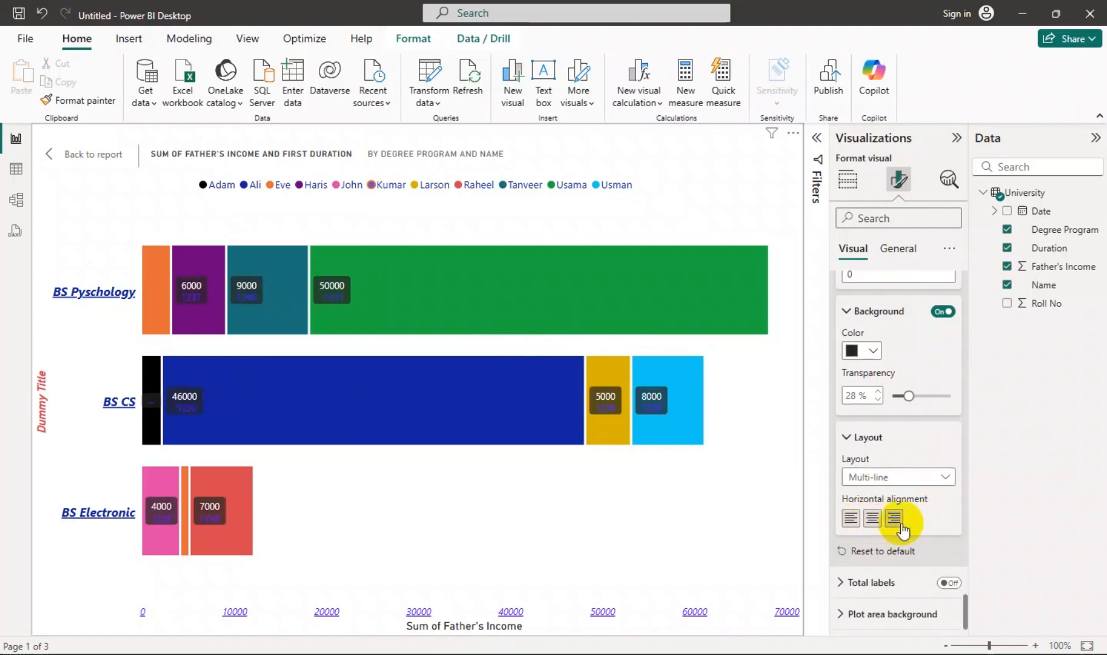
click(851, 518)
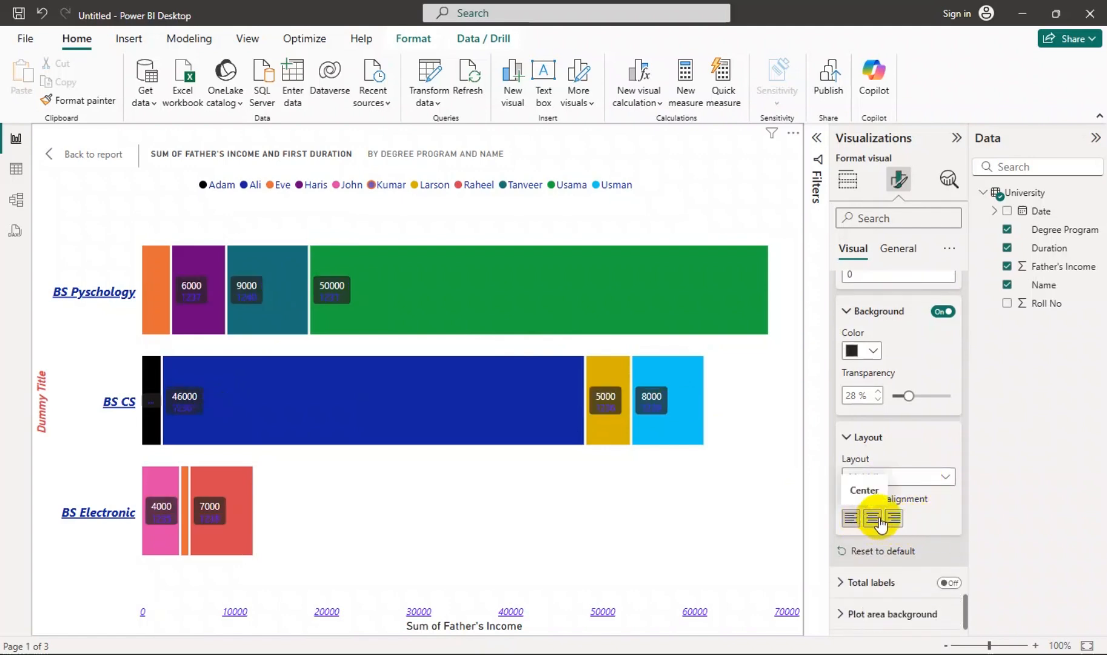
Step: Turn on the total labels and set their value text color to white
click(874, 584)
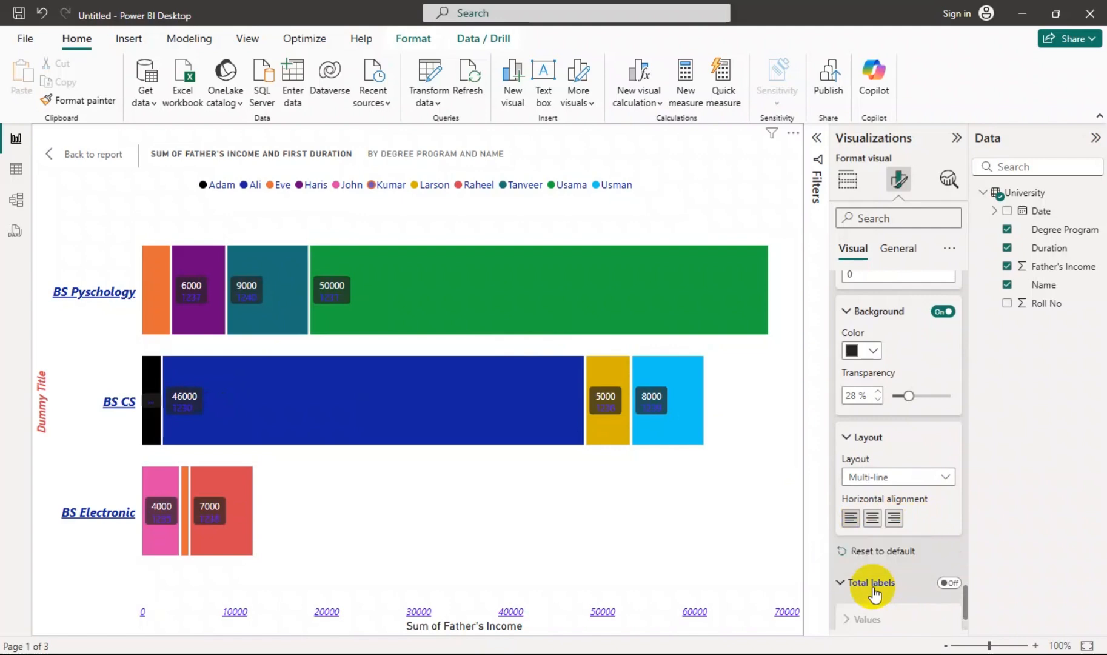
click(949, 479)
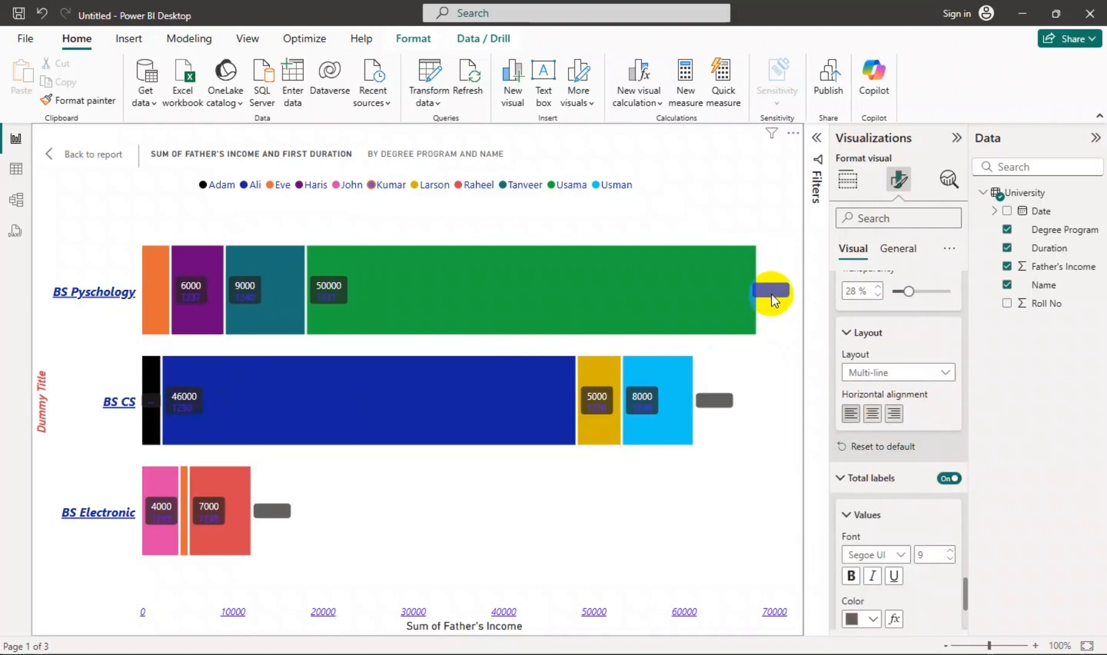
click(855, 617)
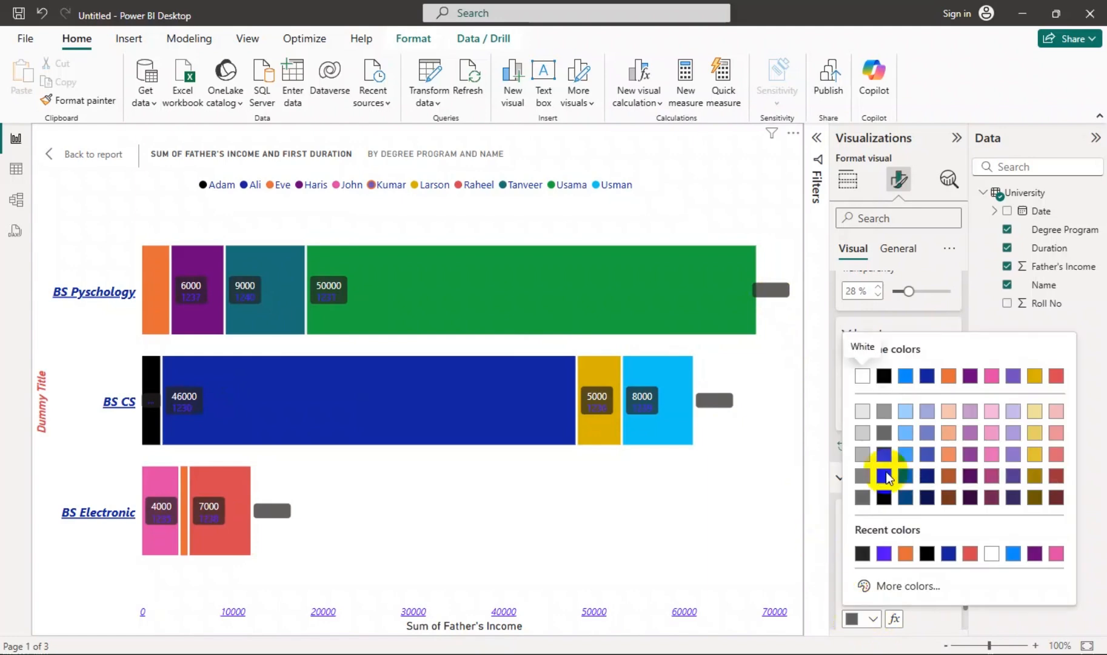
click(862, 376)
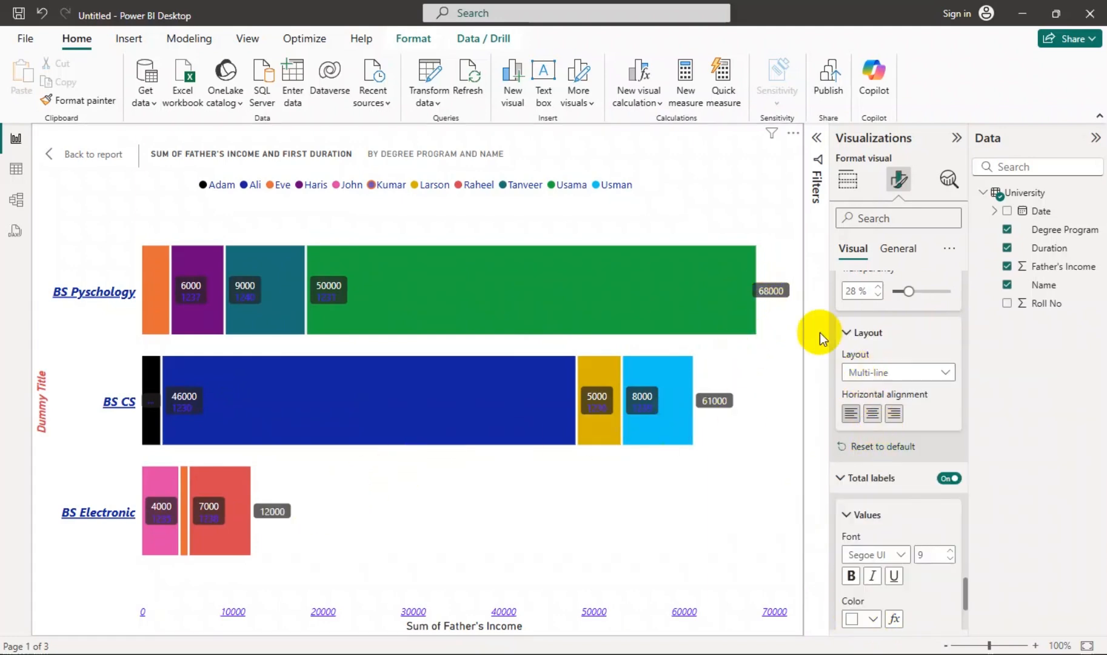
Step: Examine the total labels' display units, decimal places and background options, along with the data label detail and layout settings
scroll(929, 505, down, 4)
scroll(930, 507, down, 1)
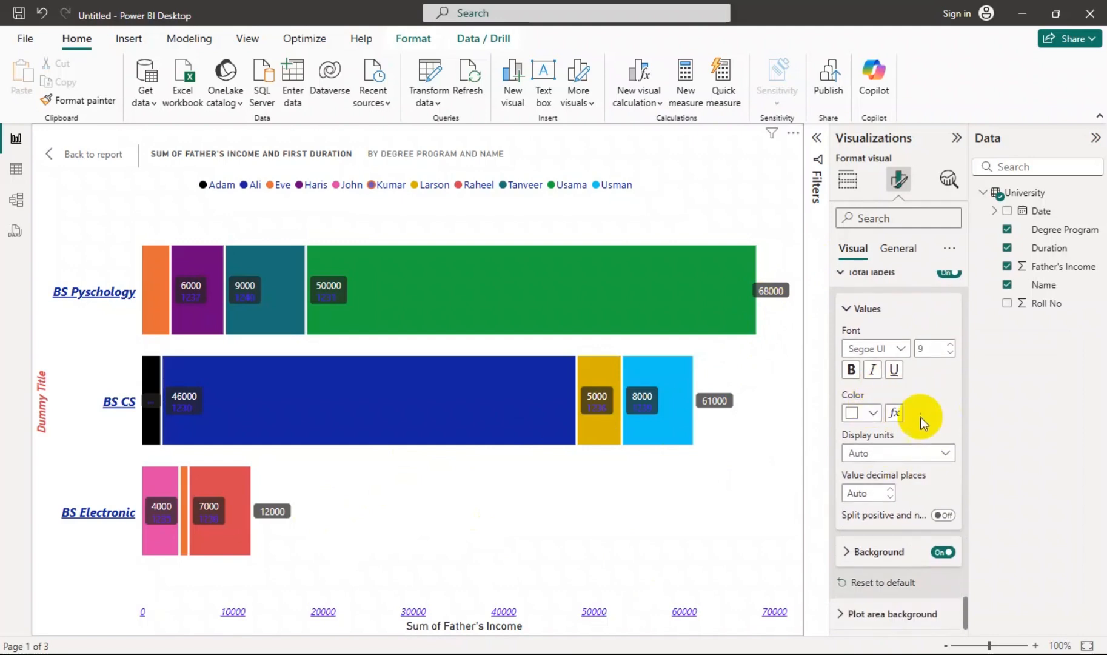
click(894, 459)
click(937, 430)
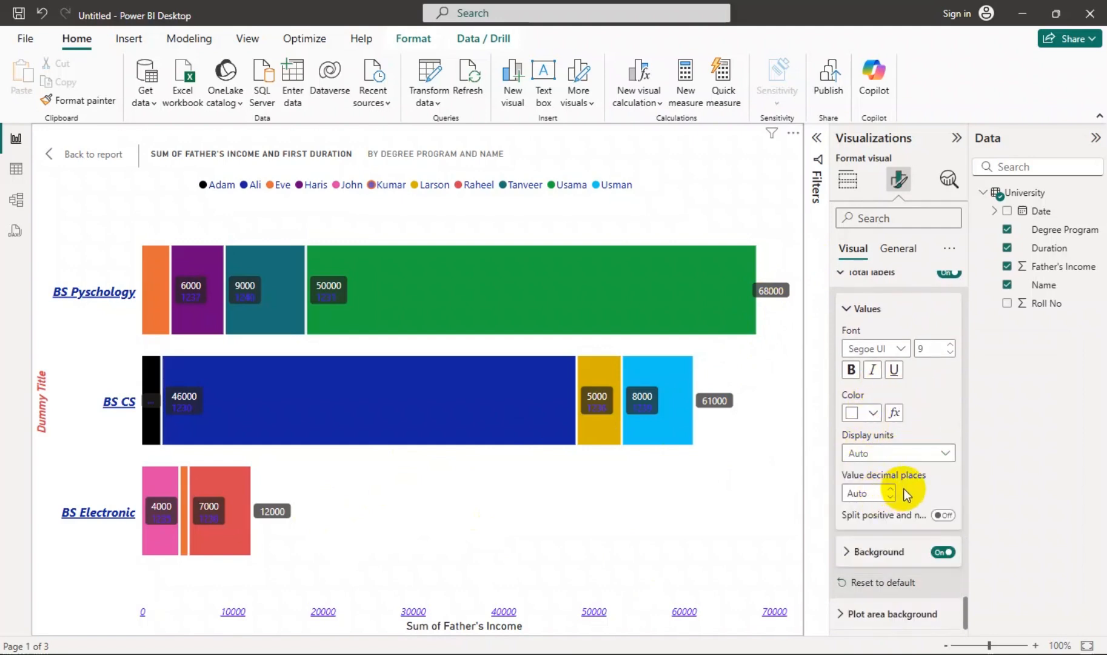
click(887, 564)
scroll(853, 562, up, 5)
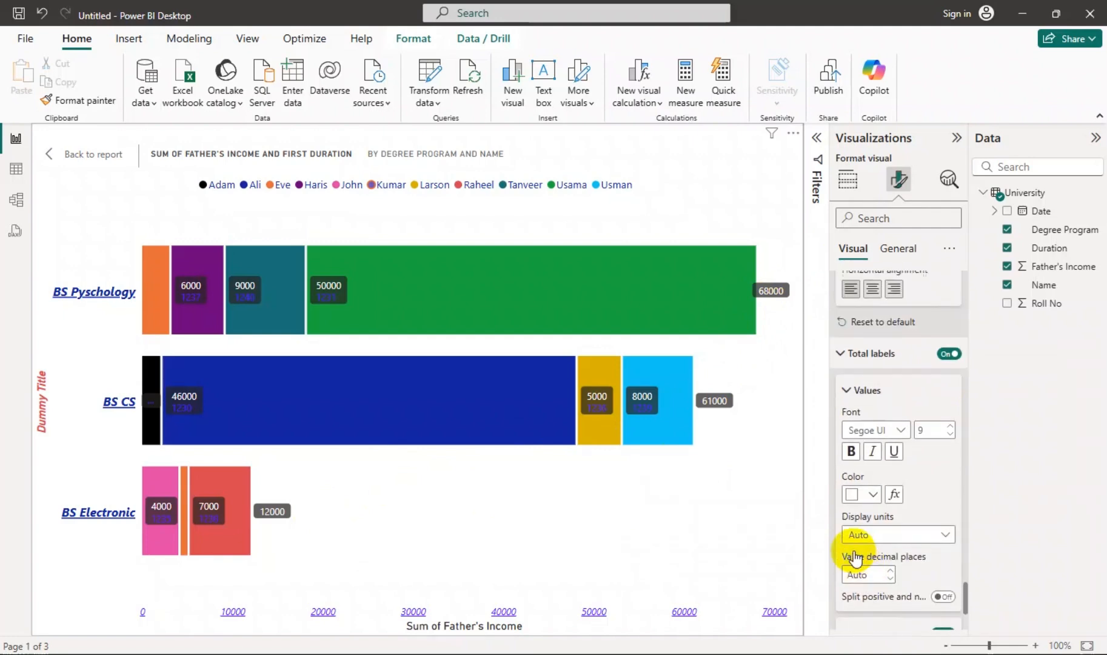
click(842, 506)
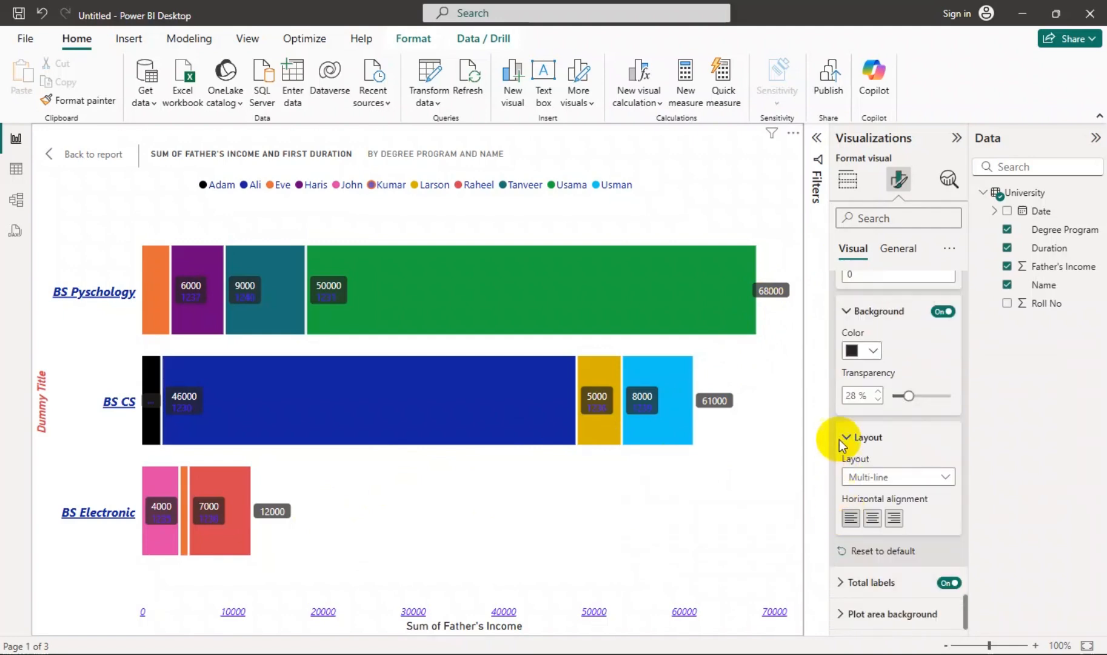
scroll(841, 357, up, 5)
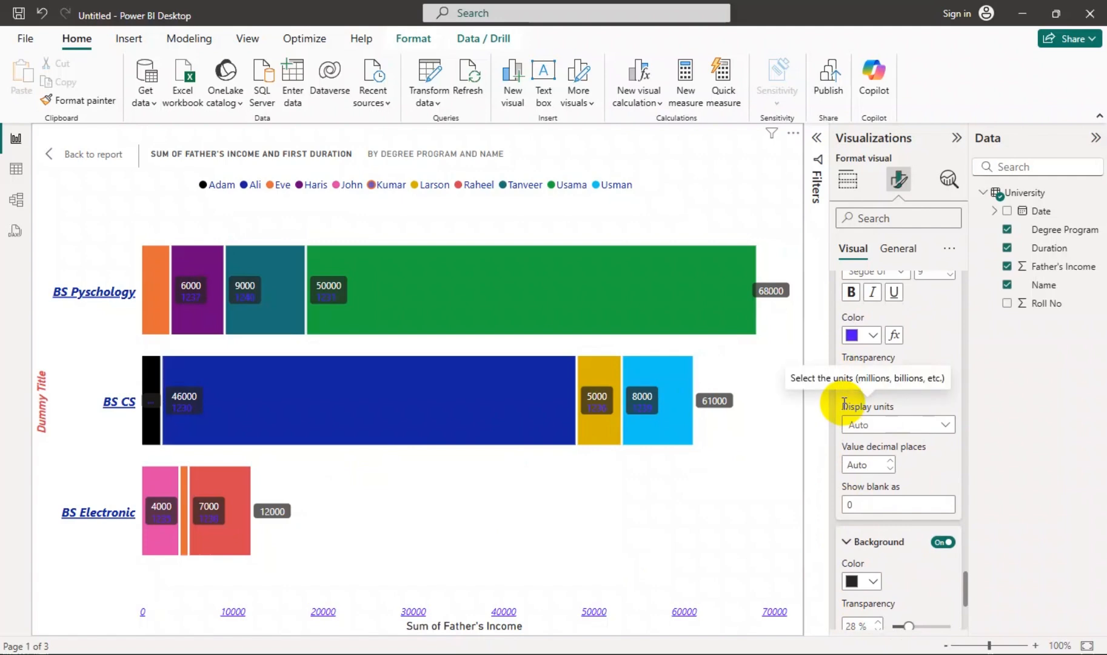
scroll(942, 536, down, 5)
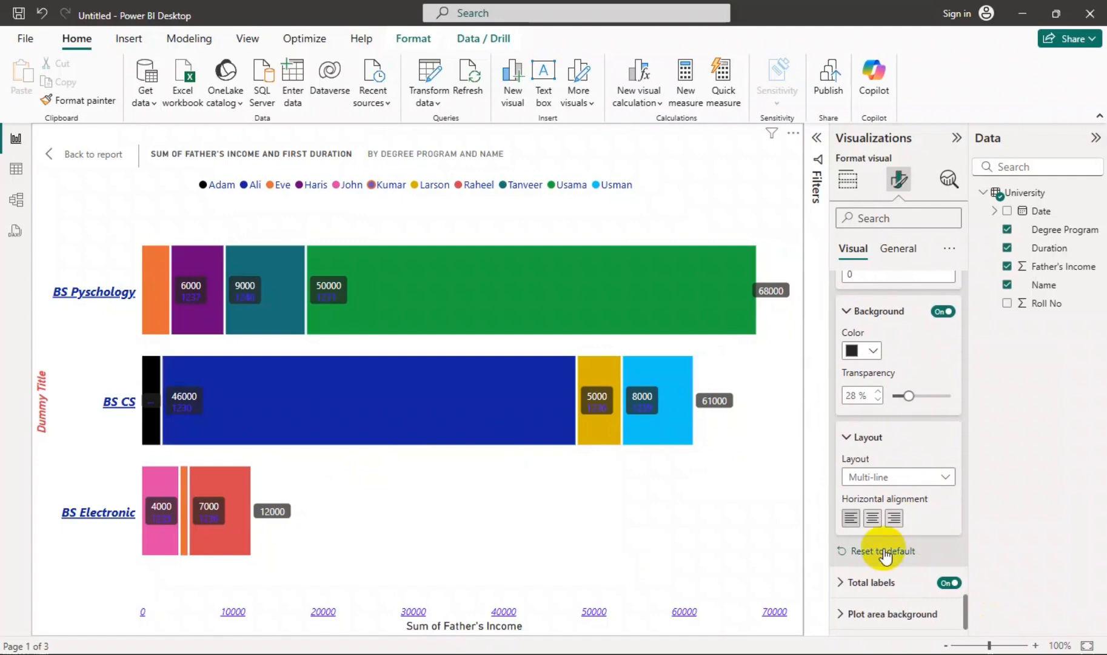
click(883, 583)
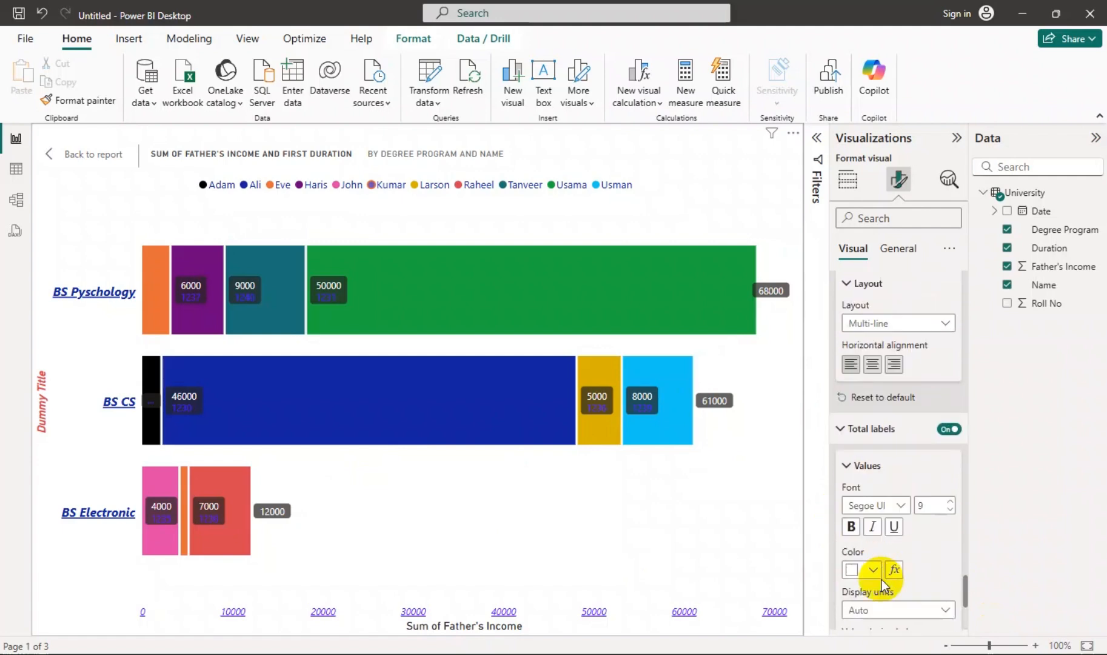
scroll(881, 579, down, 5)
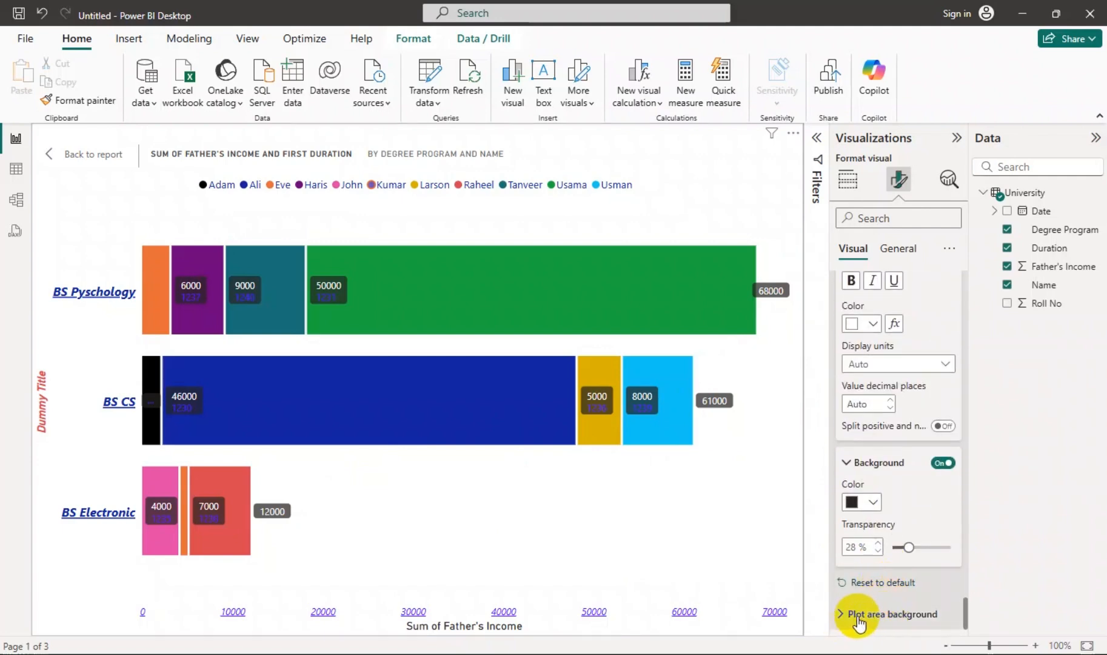
Step: Add the image fahad.jpg from the Desktop folder as the plot area background
click(864, 614)
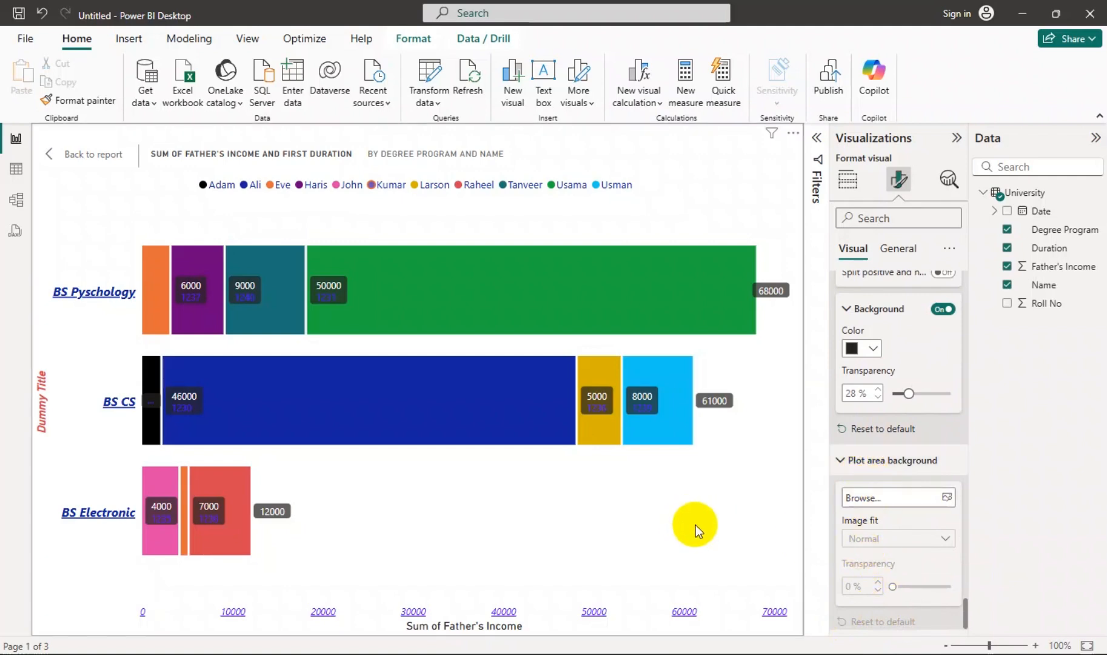
click(947, 498)
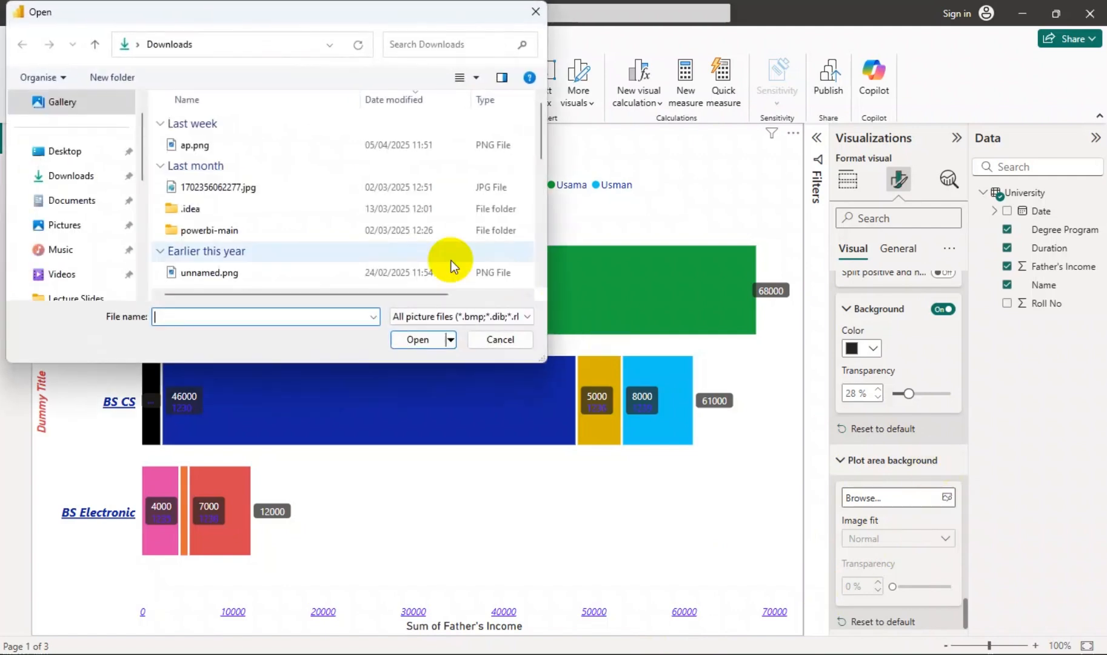
click(72, 159)
scroll(278, 211, down, 2)
click(278, 211)
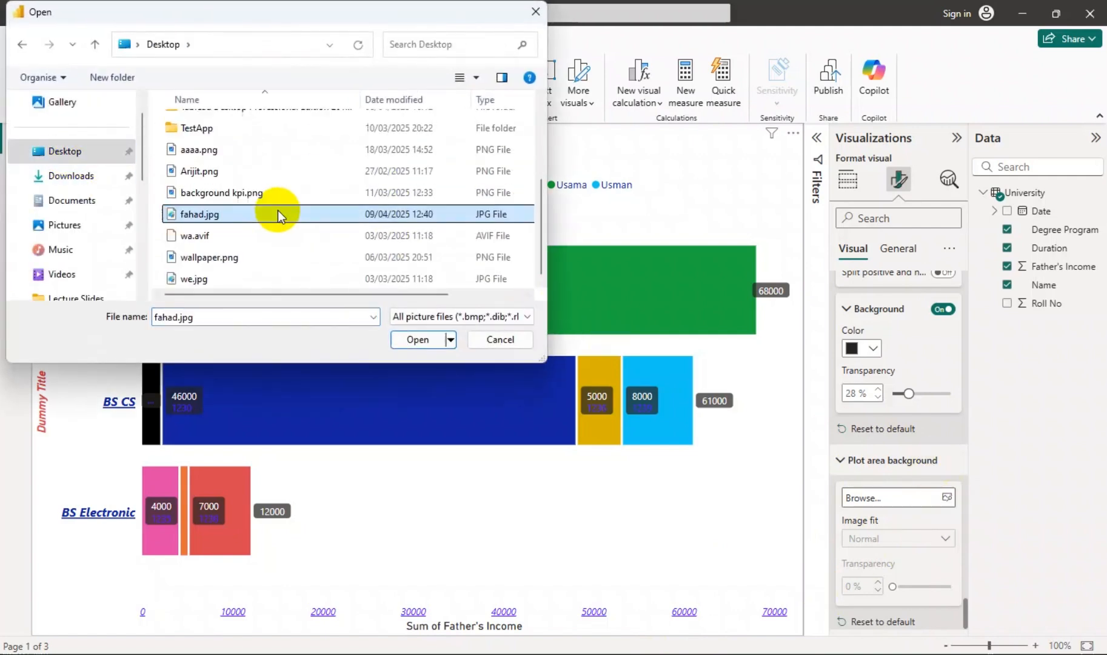
double_click(217, 214)
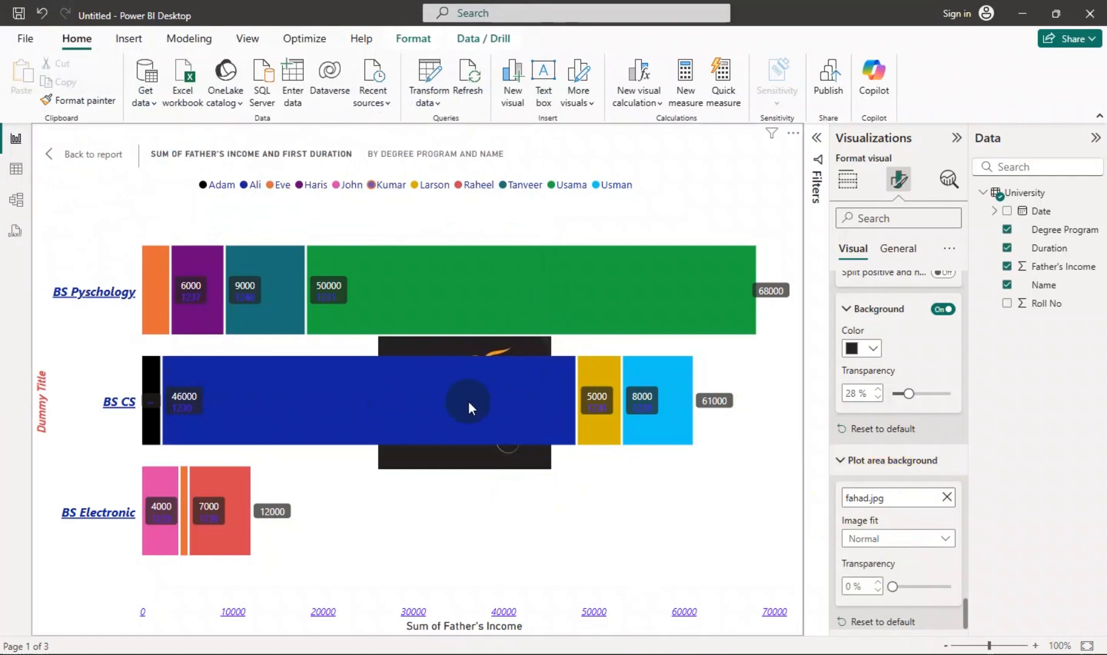
Step: Try the Fit option for the plot area background image and change the image fit to Fill
mouse_move(468, 400)
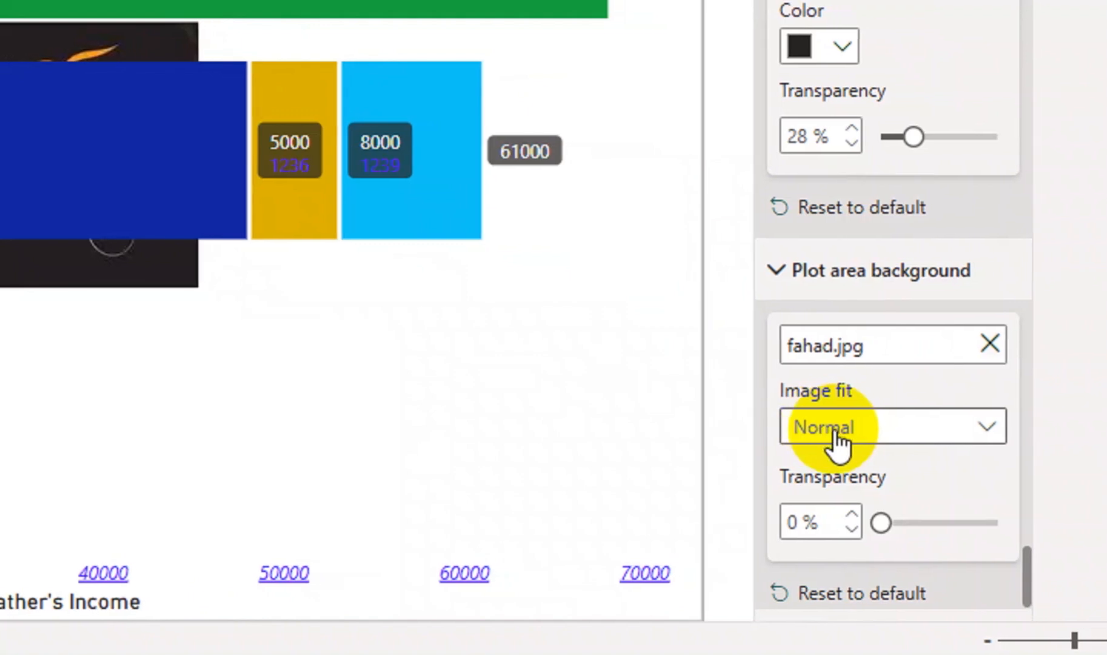
click(839, 438)
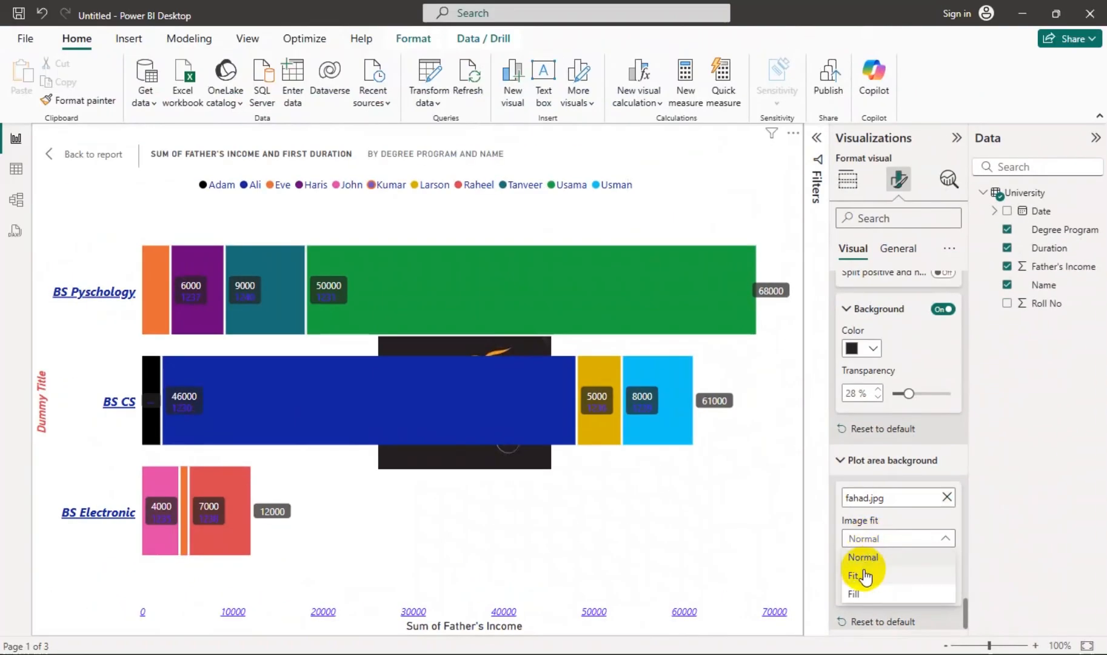
click(809, 498)
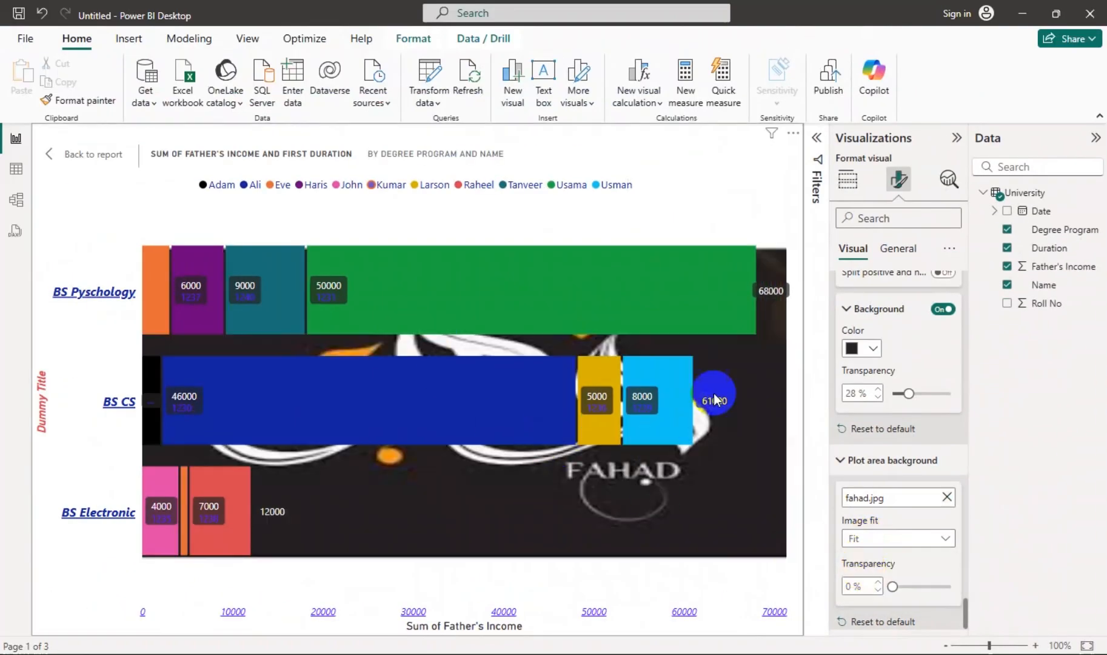
click(906, 538)
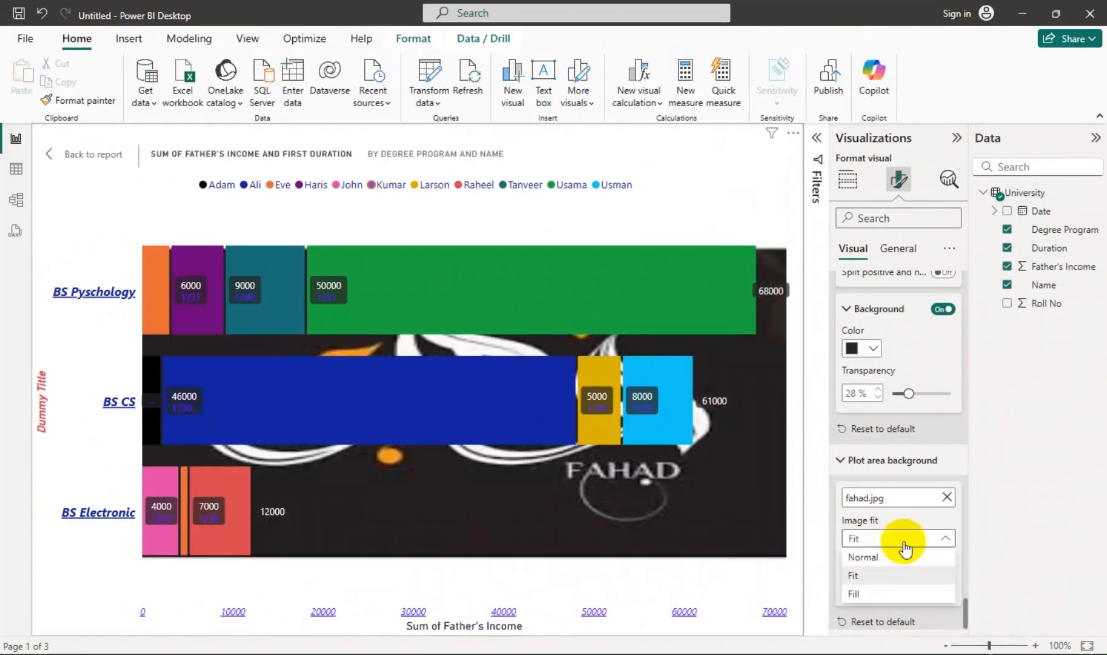
click(867, 595)
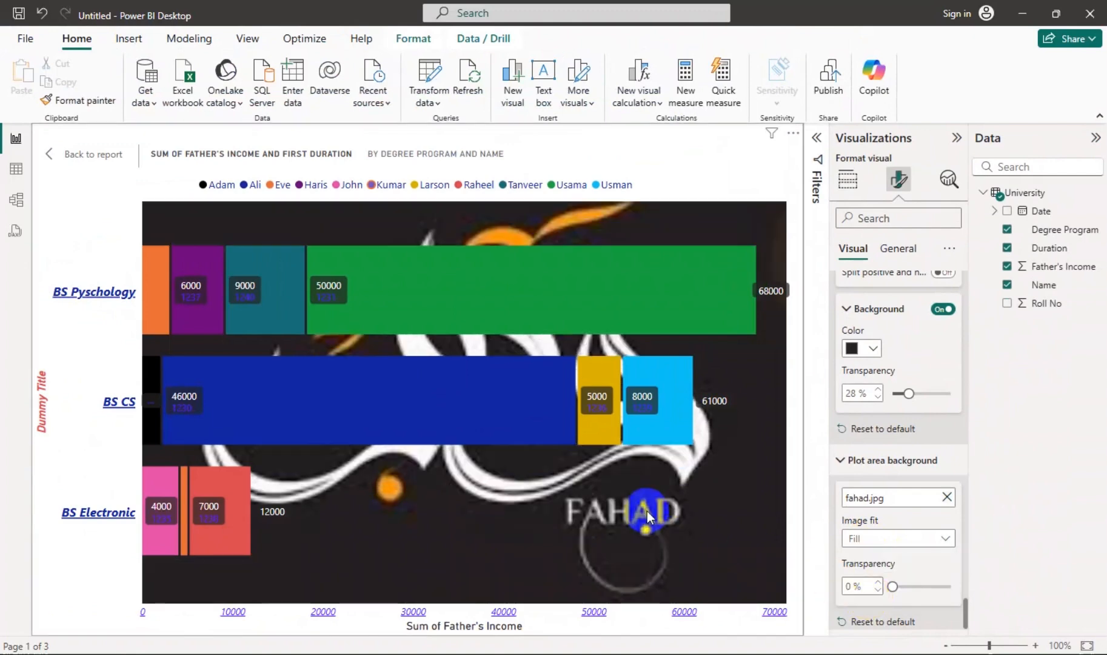
Step: Reset the plot area background and the total labels to their default settings
click(860, 625)
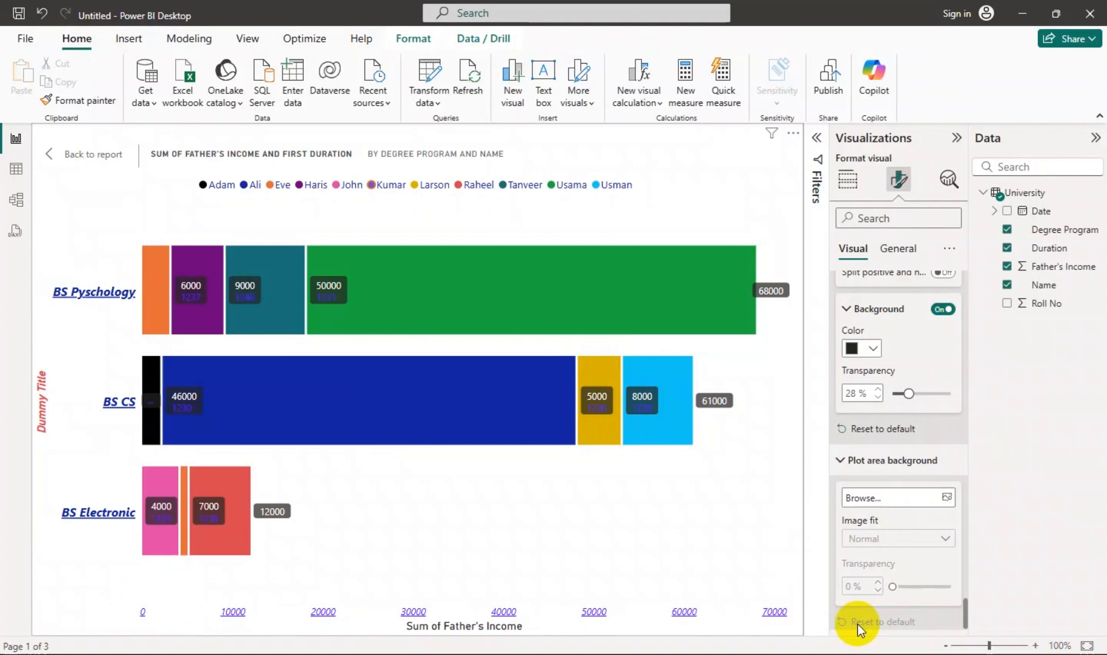
click(866, 436)
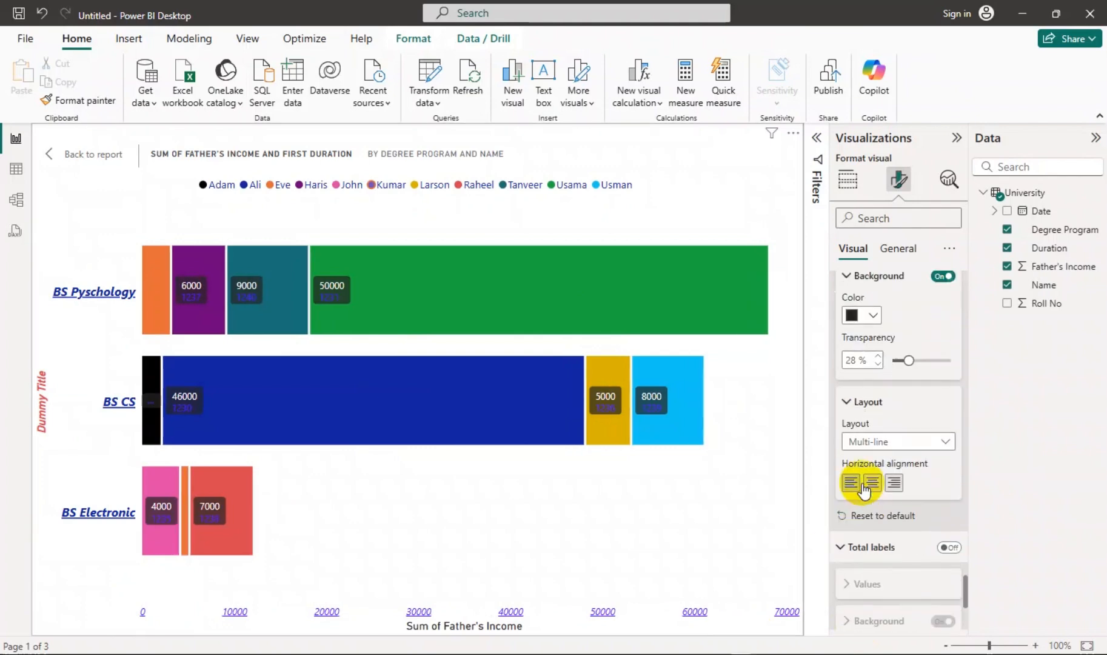
Step: Reset the data labels and the bars formatting to their default settings
click(862, 516)
scroll(863, 515, up, 5)
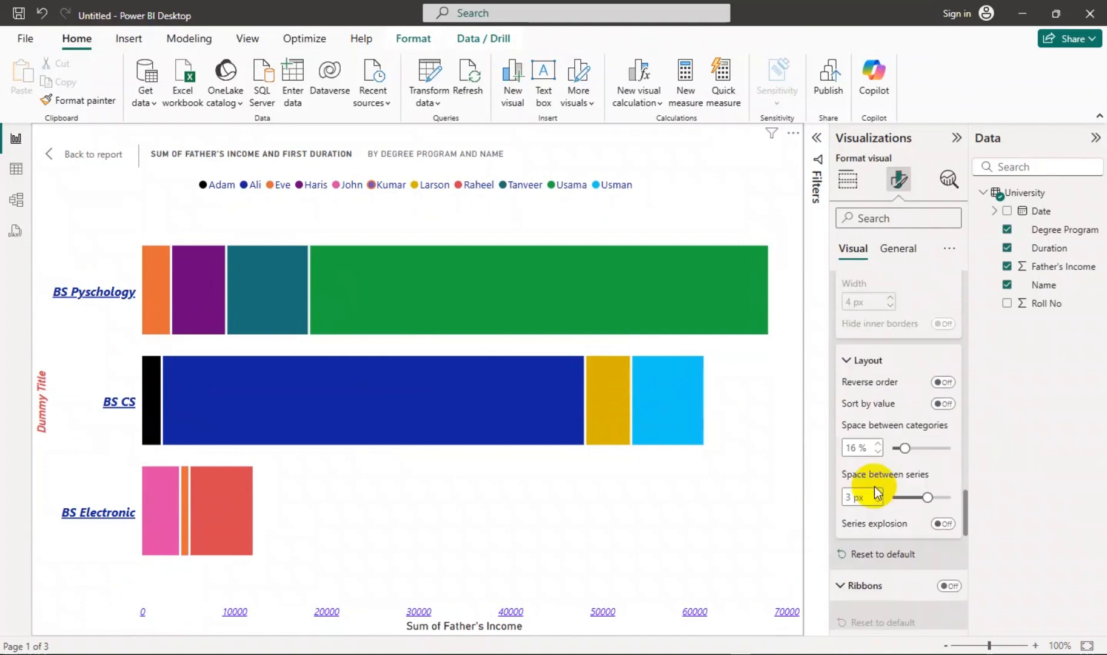
click(876, 587)
scroll(873, 579, up, 6)
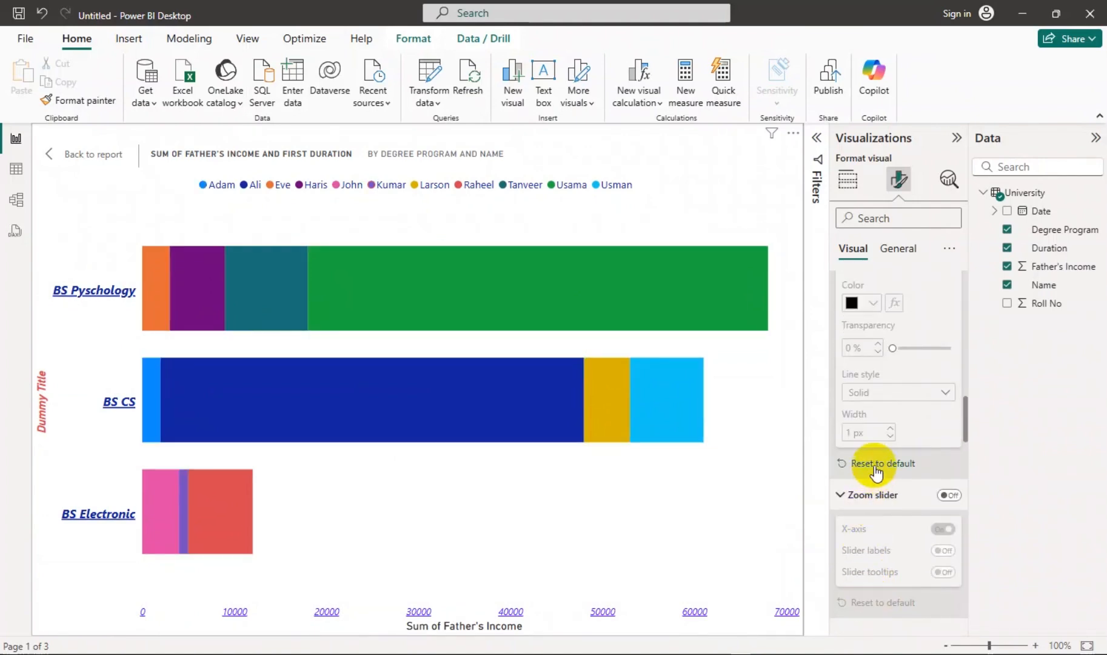
Step: Reset the gridlines and the legend to their default settings
scroll(876, 479, up, 6)
click(874, 470)
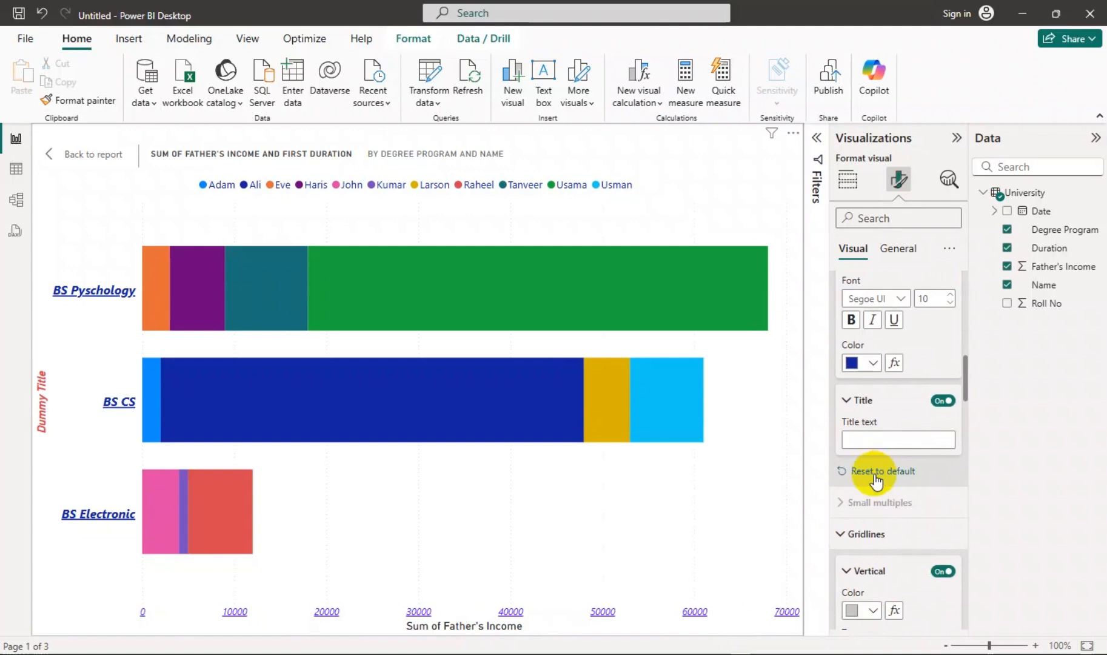
scroll(875, 475, up, 5)
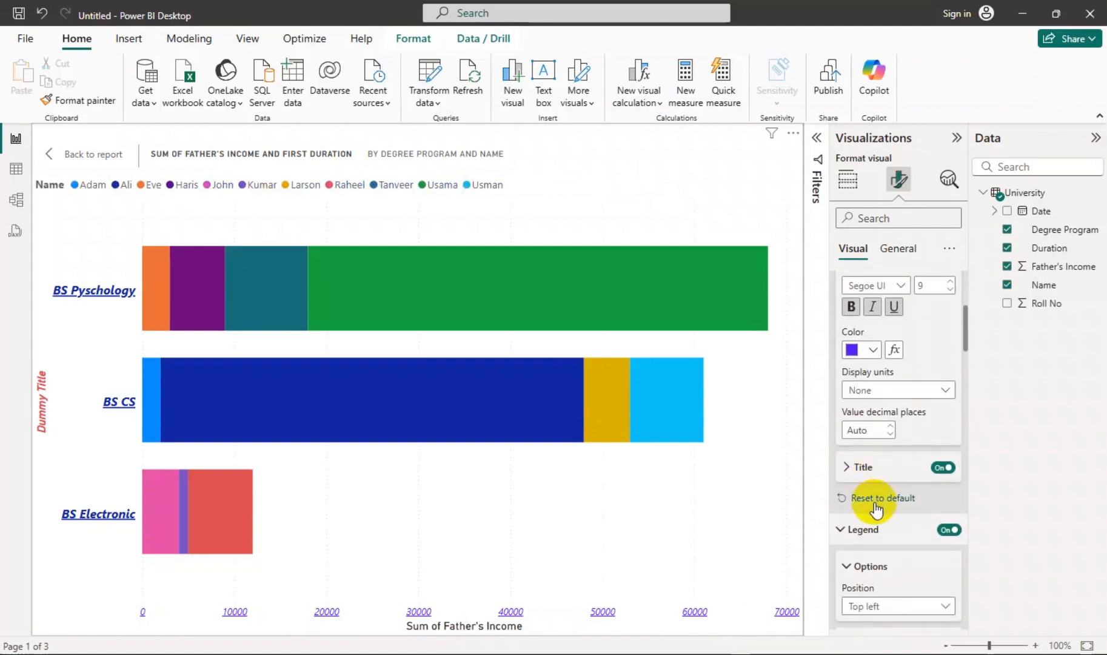
Step: Reset the X-axis formatting to its default settings and collapse the X-axis options
click(874, 494)
scroll(873, 504, up, 4)
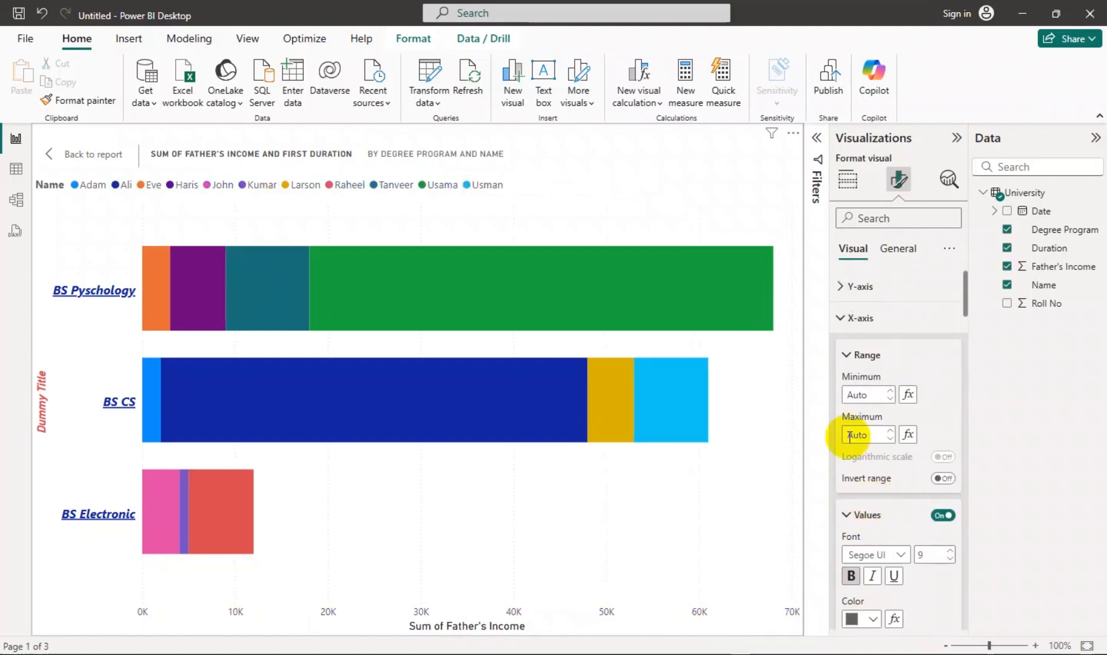
click(855, 328)
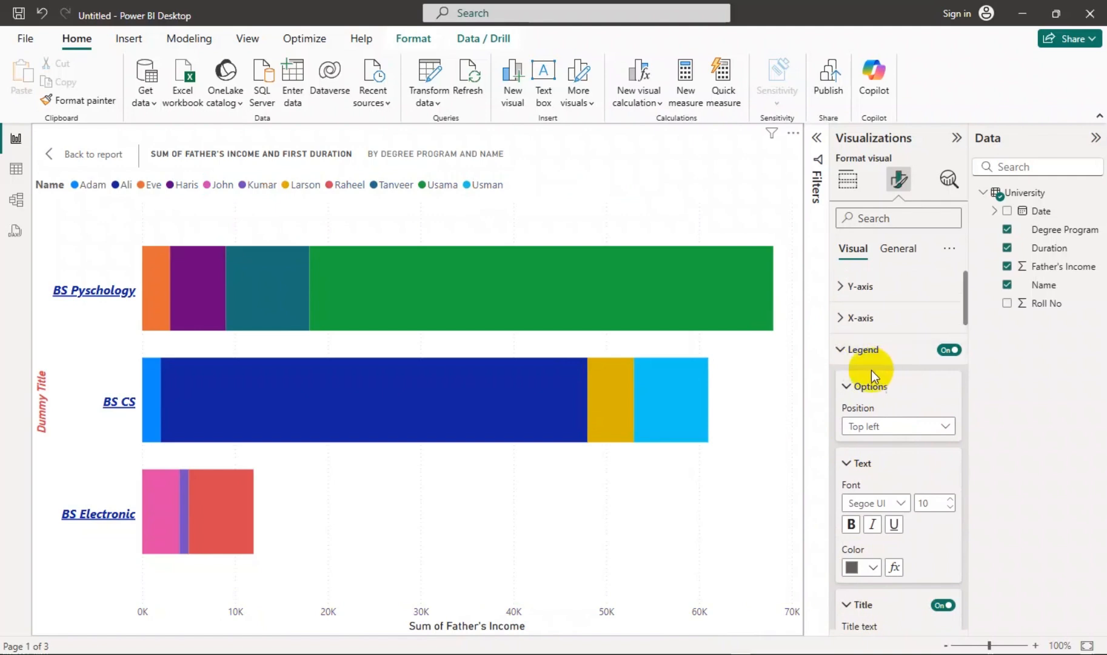
Step: Collapse the legend, gridlines, zoom slider, bars, ribbons, data labels, total labels and plot area background formatting options
click(840, 350)
click(841, 415)
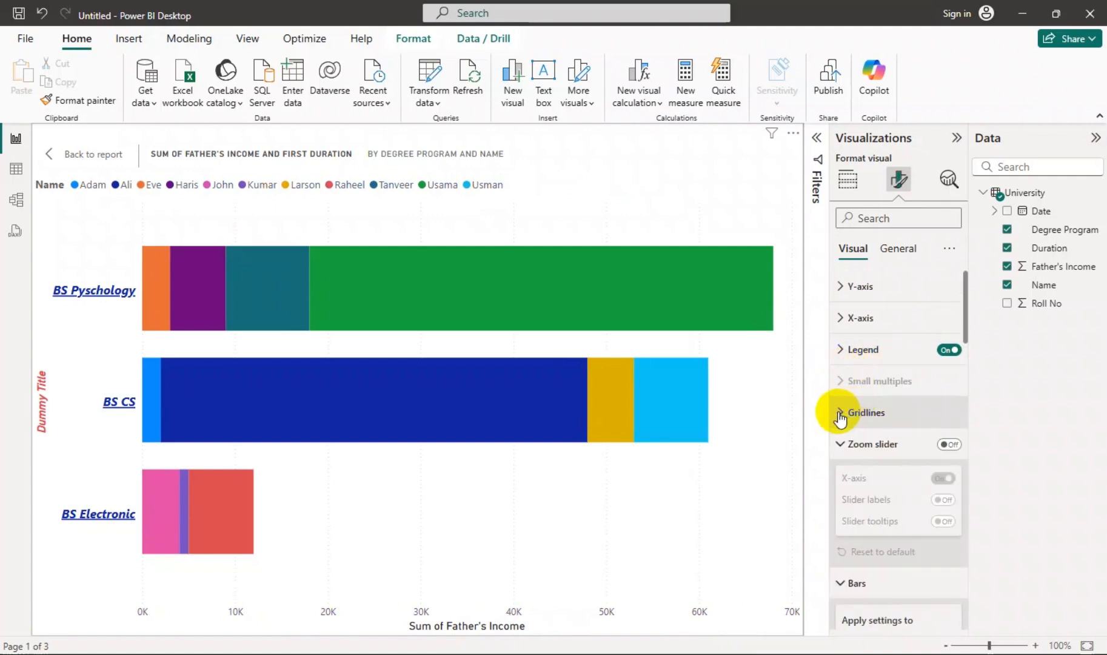
click(841, 444)
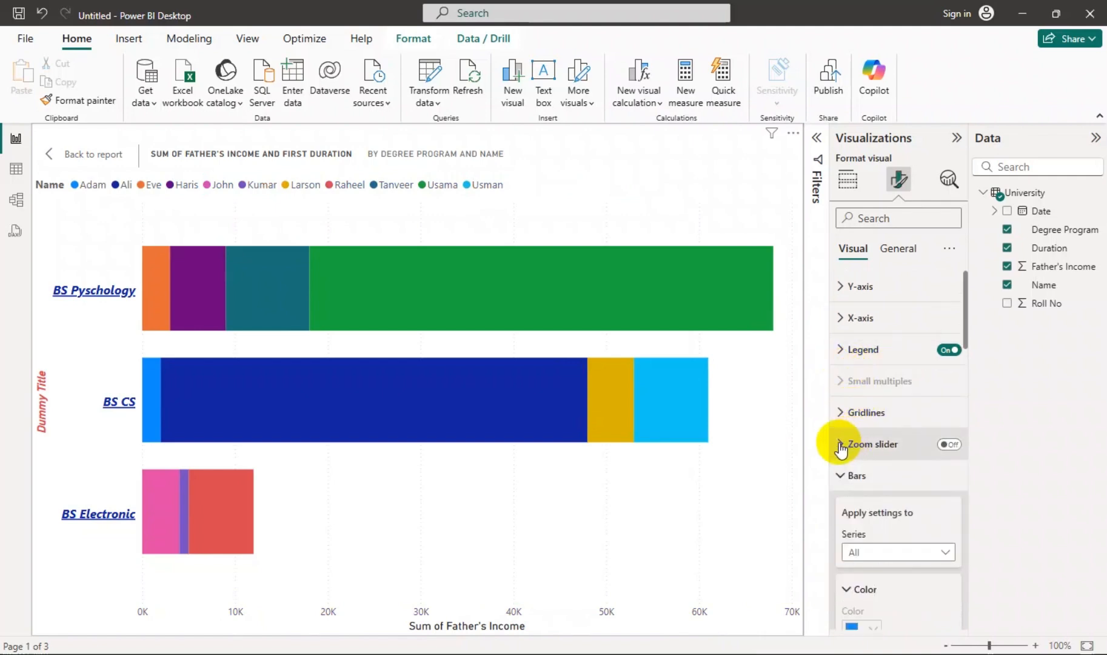
click(841, 473)
scroll(847, 469, down, 2)
click(839, 354)
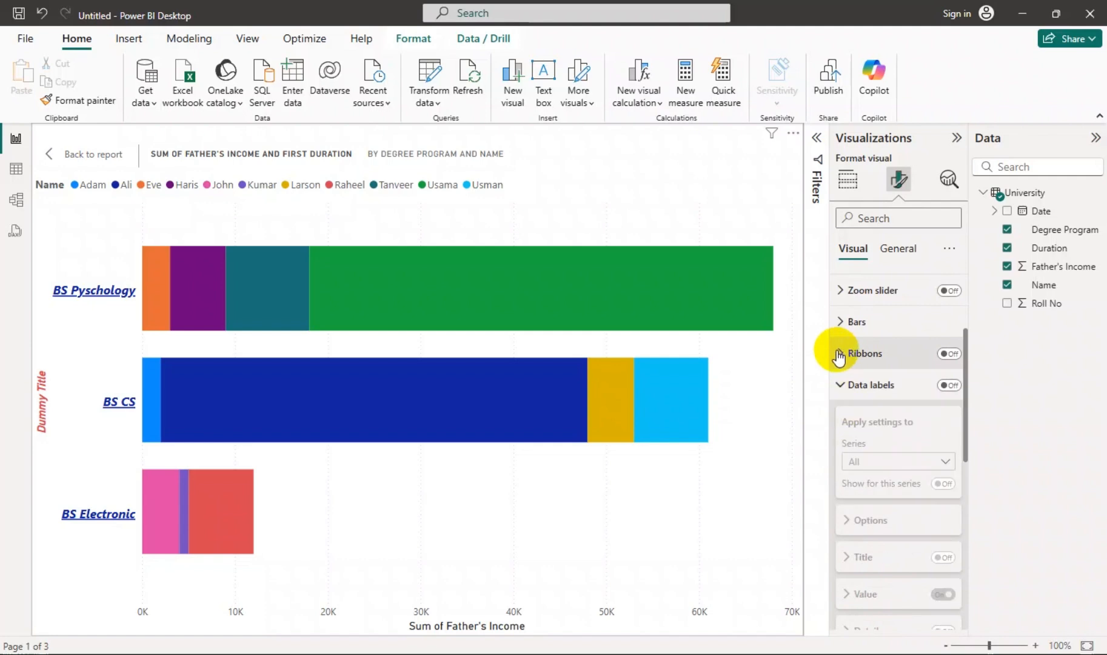
click(840, 383)
click(841, 419)
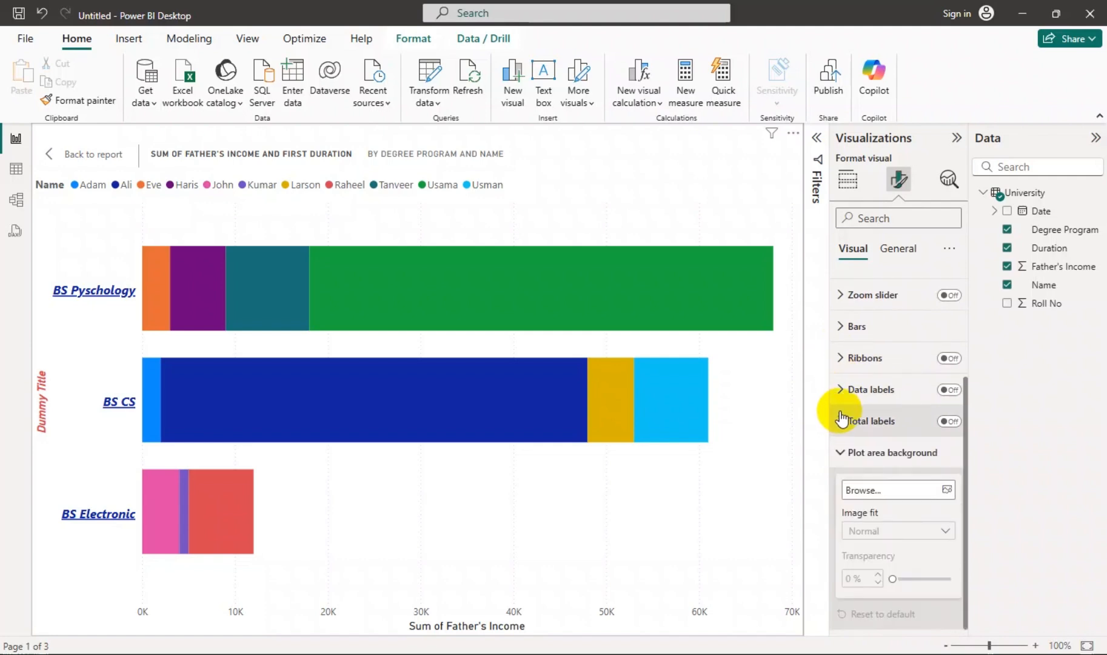
click(841, 453)
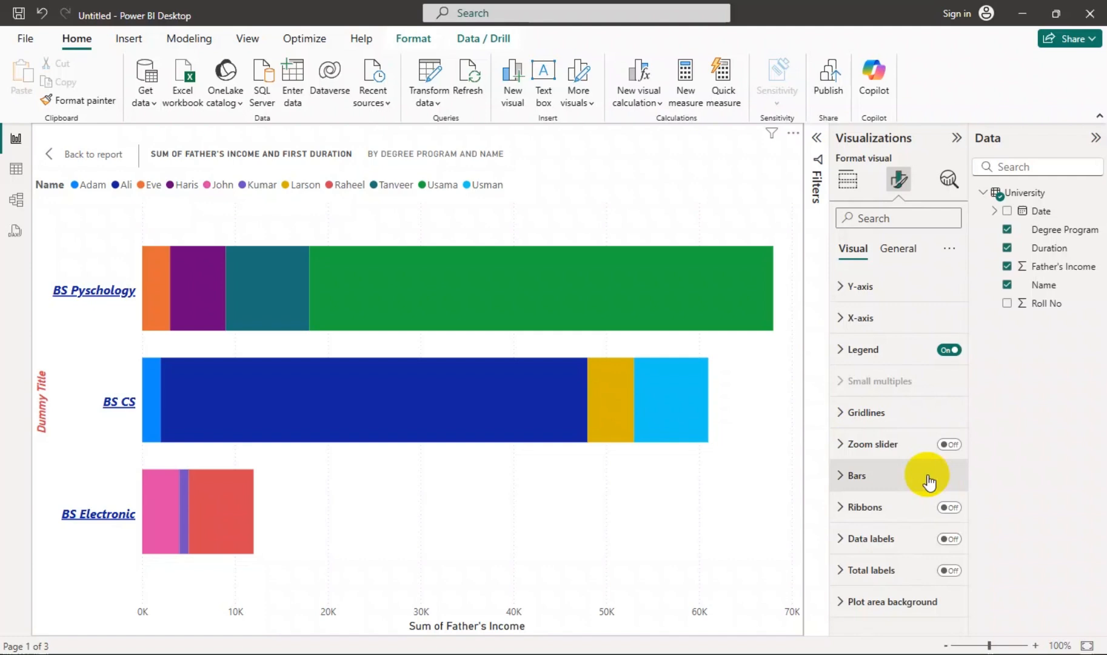
Step: Review the chart's general formatting options, and return to its field setup to inspect the tooltip of the green BS Pyschology segment
click(851, 179)
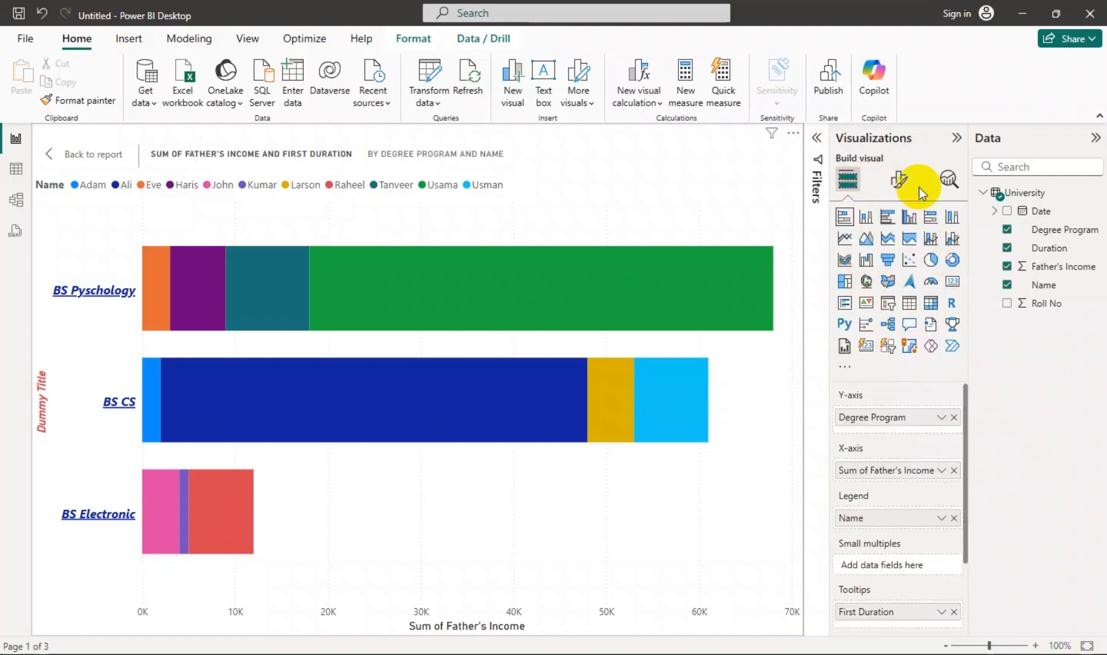
click(900, 182)
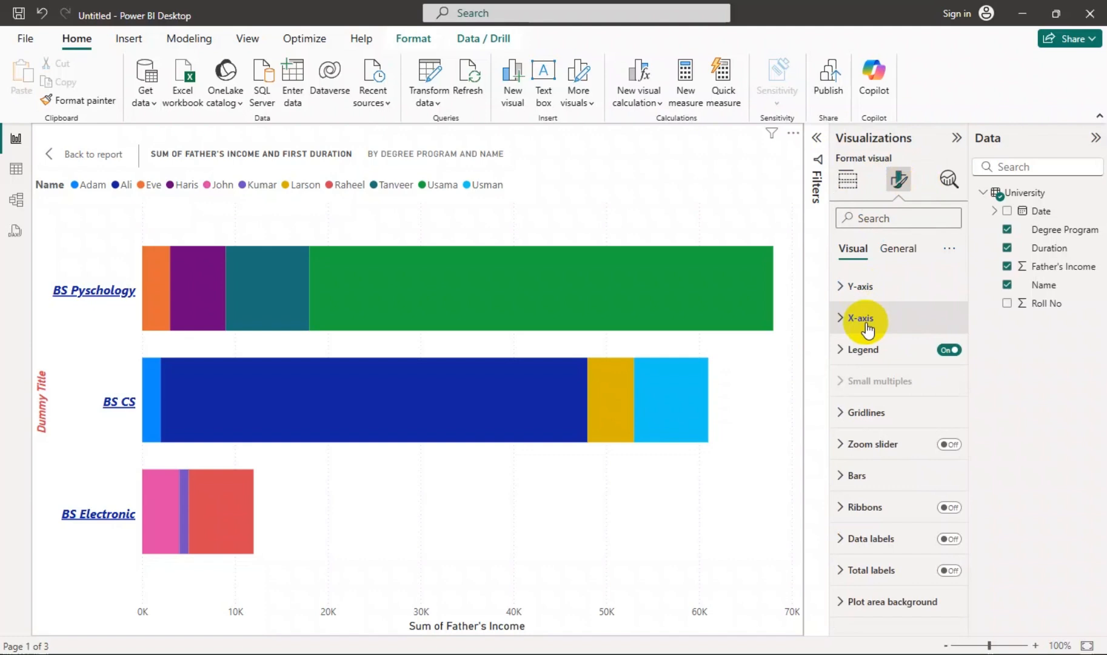
click(898, 248)
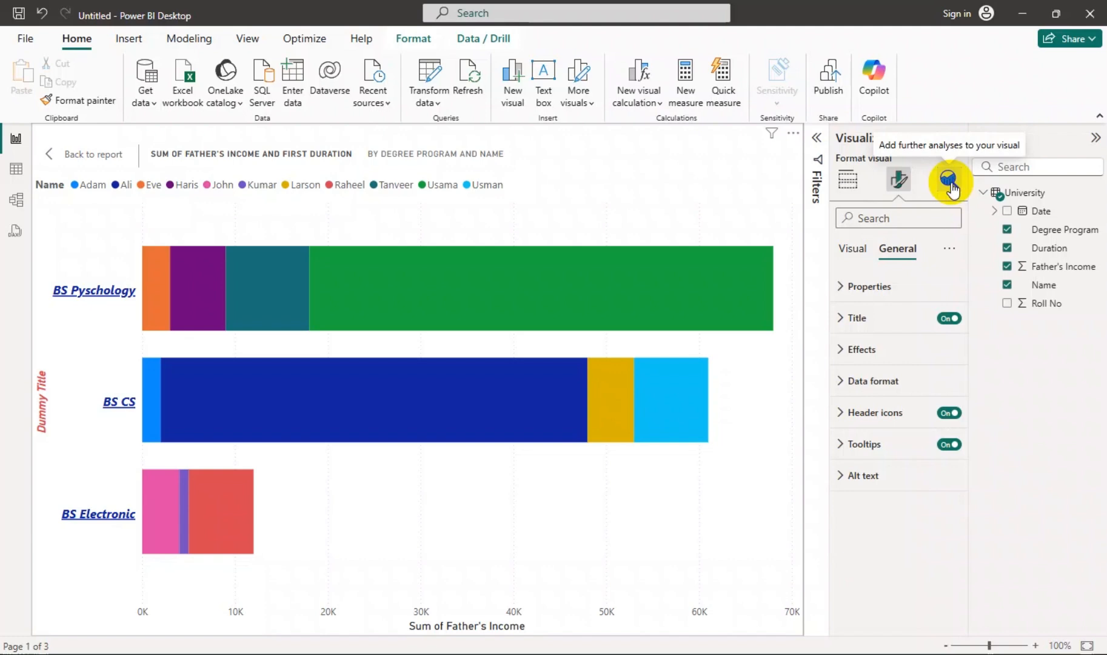
click(846, 182)
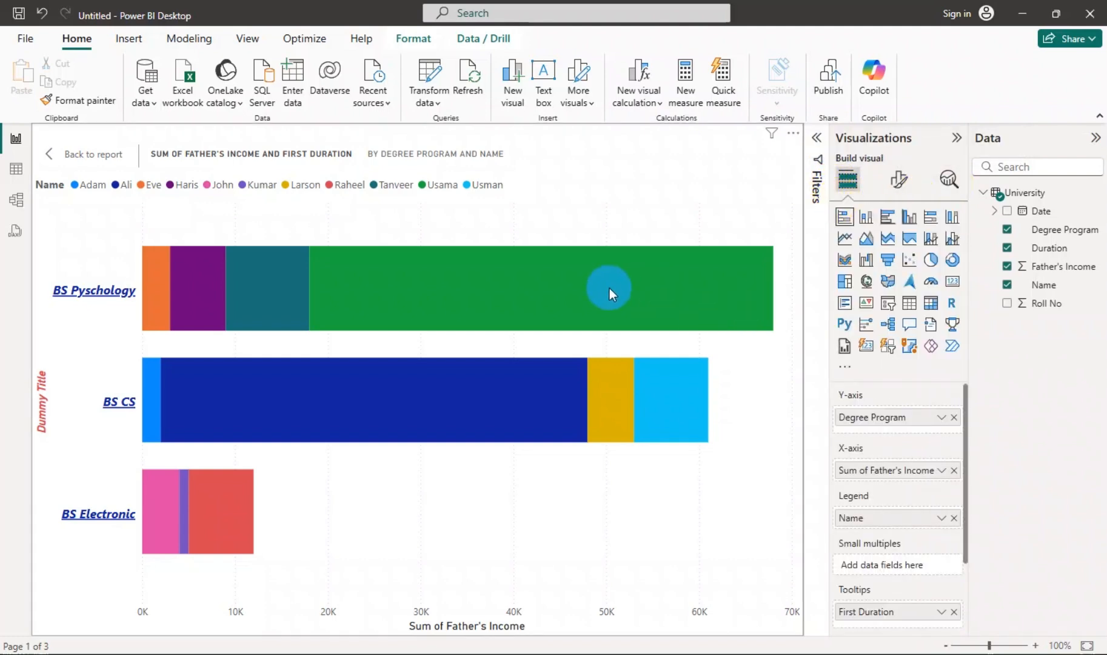
mouse_move(609, 289)
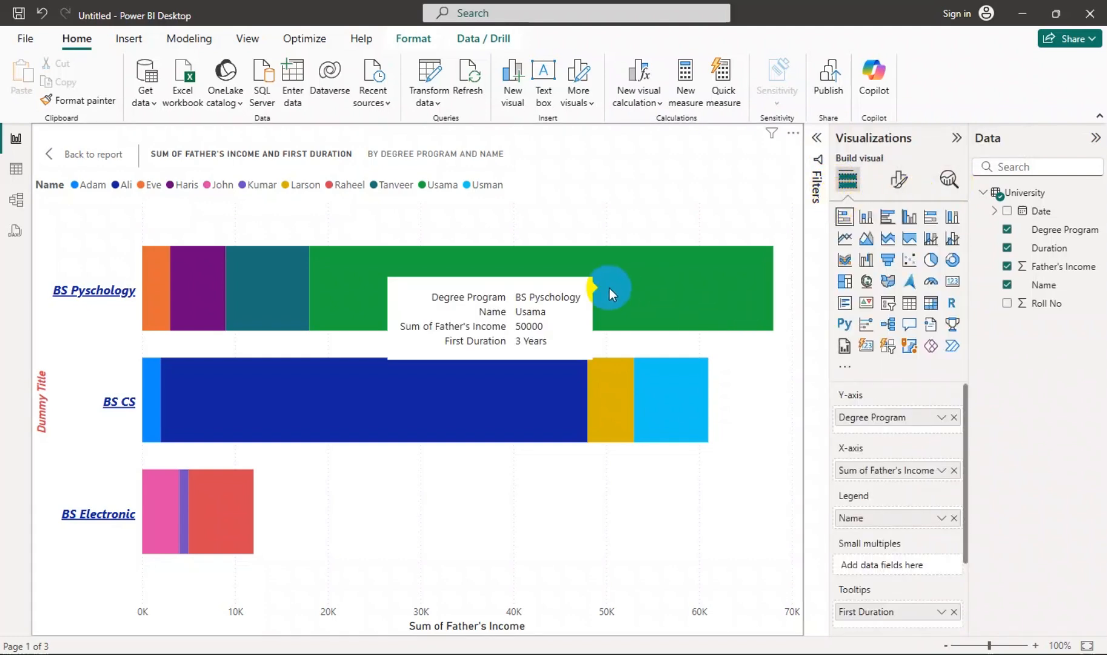